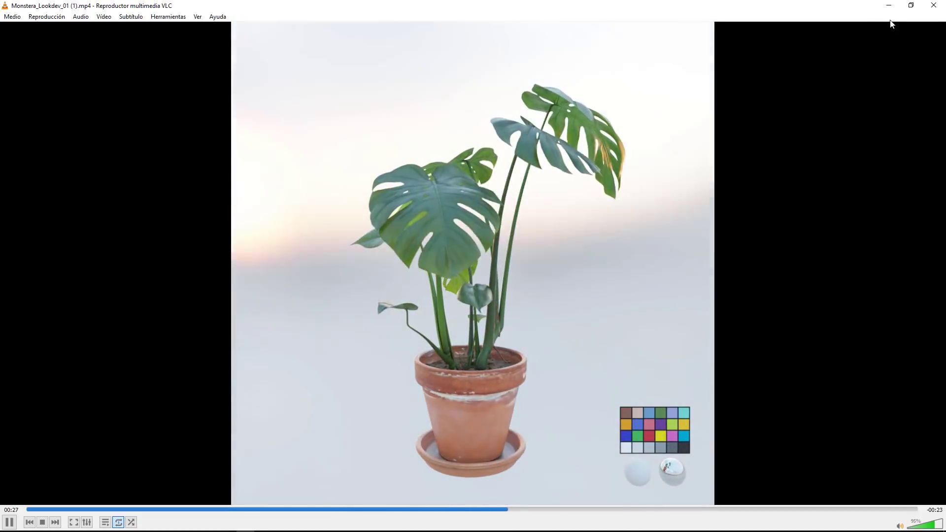
# - Leave the monstera lookdev clip and bring up the PureRef plant reference board
pyautogui.hotkey('alt', 'Tab')
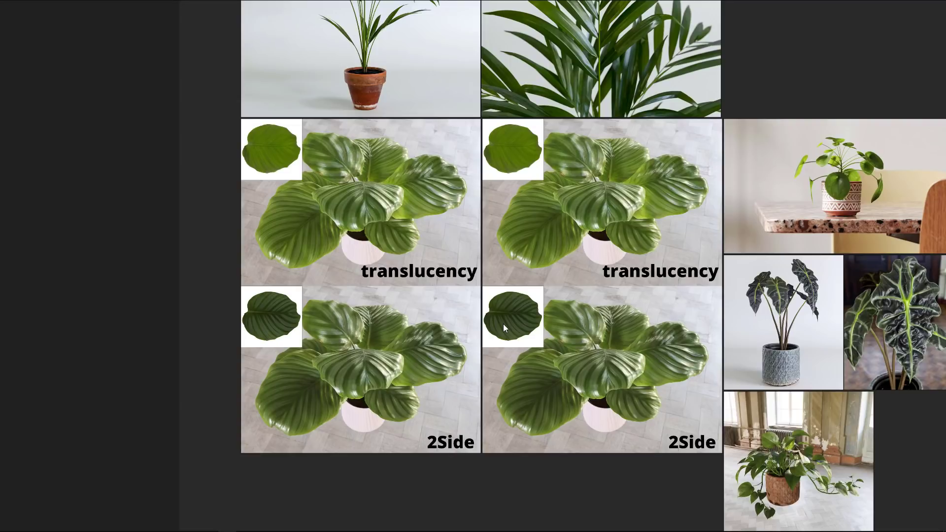
# - Zoom in and out across the translucency vs 2Side leaf comparisons and pothos photos
pyautogui.scroll(2, 575, 332)
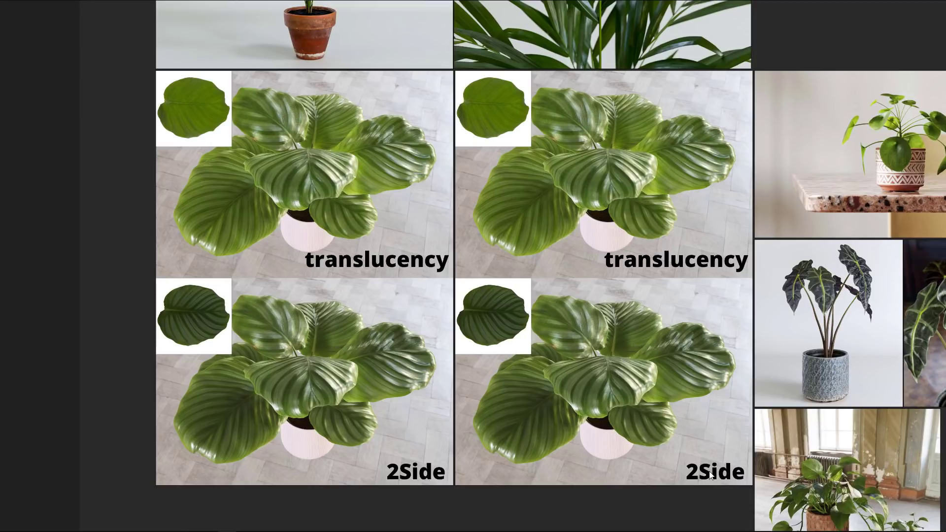
pyautogui.scroll(2, 558, 373)
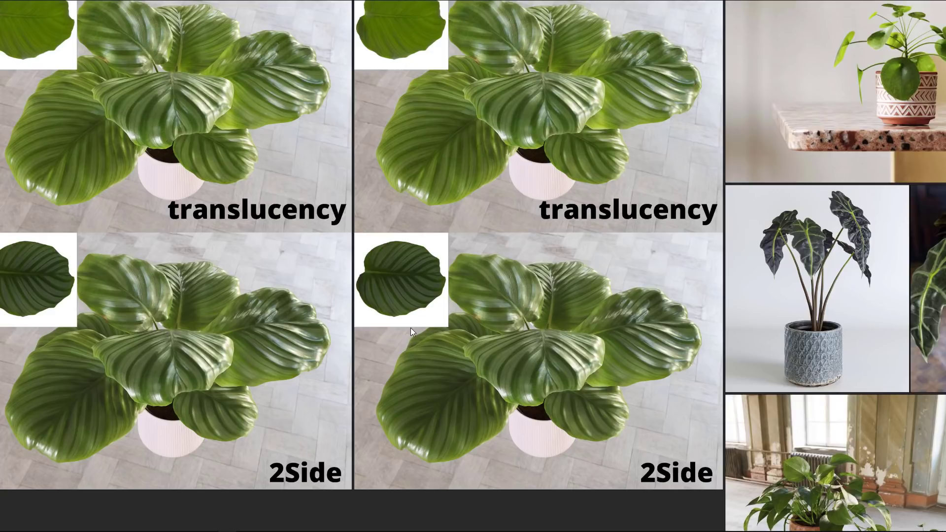
pyautogui.scroll(2, 410, 327)
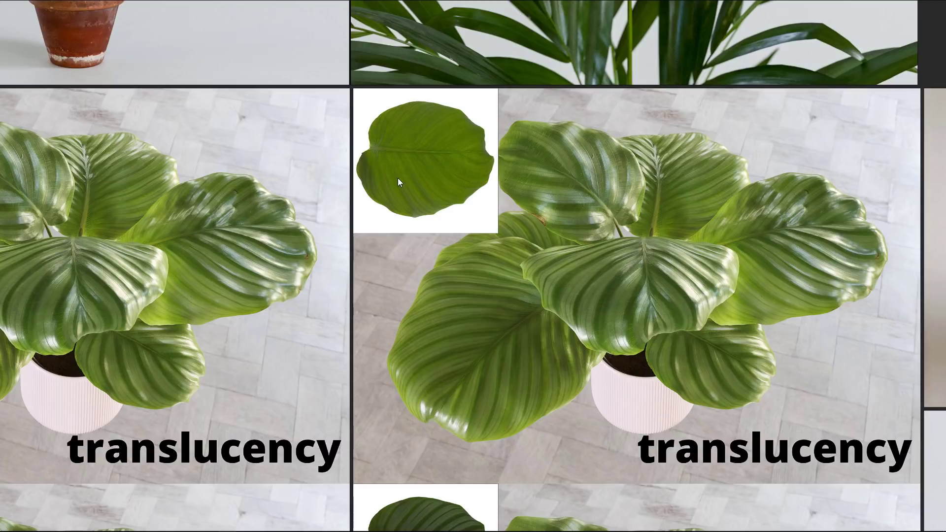
pyautogui.scroll(-5, 397, 178)
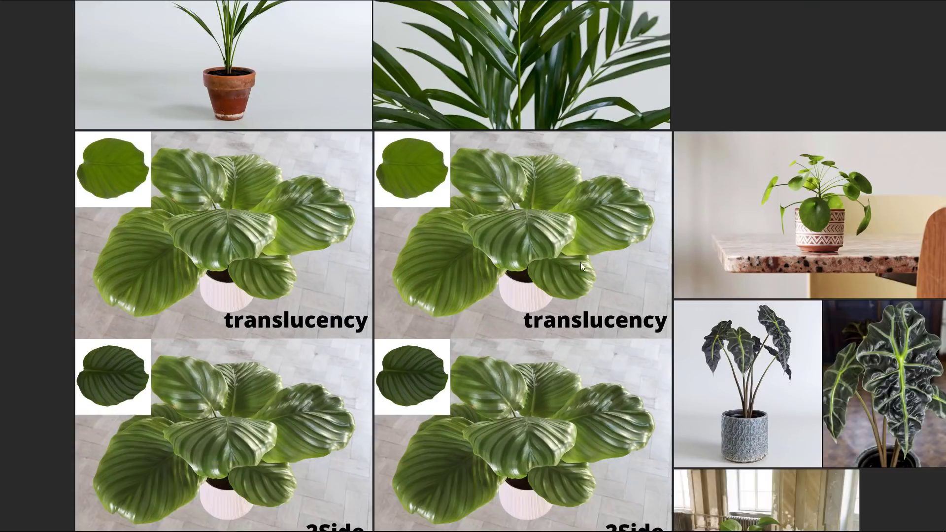
pyautogui.scroll(-5, 581, 262)
pyautogui.scroll(5, 561, 286)
pyautogui.scroll(5, 562, 290)
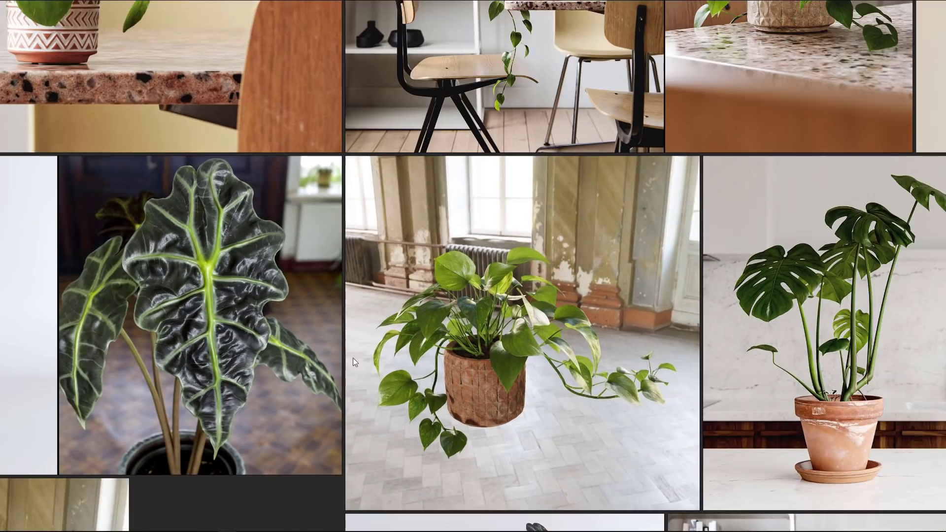
pyautogui.scroll(2, 271, 196)
pyautogui.scroll(-5, 269, 191)
pyautogui.scroll(-5, 286, 256)
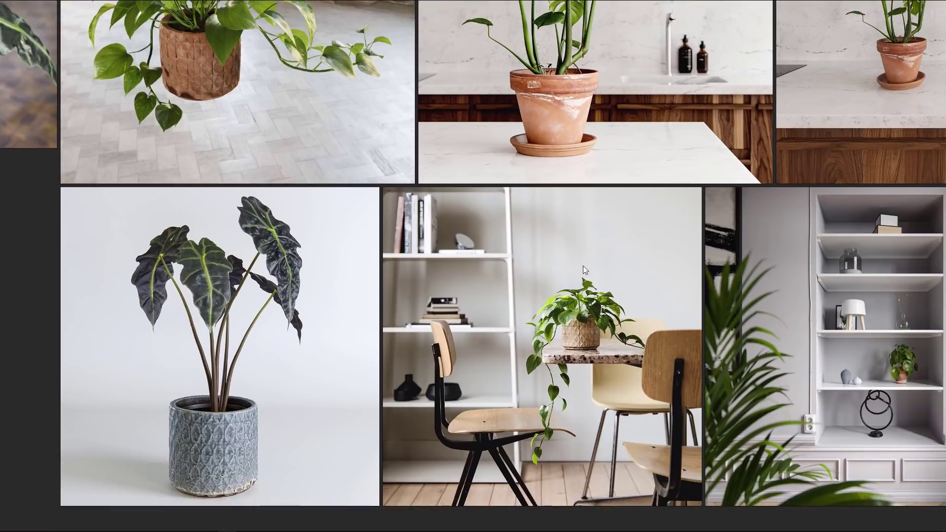
pyautogui.scroll(-5, 317, 386)
pyautogui.scroll(-5, 460, 410)
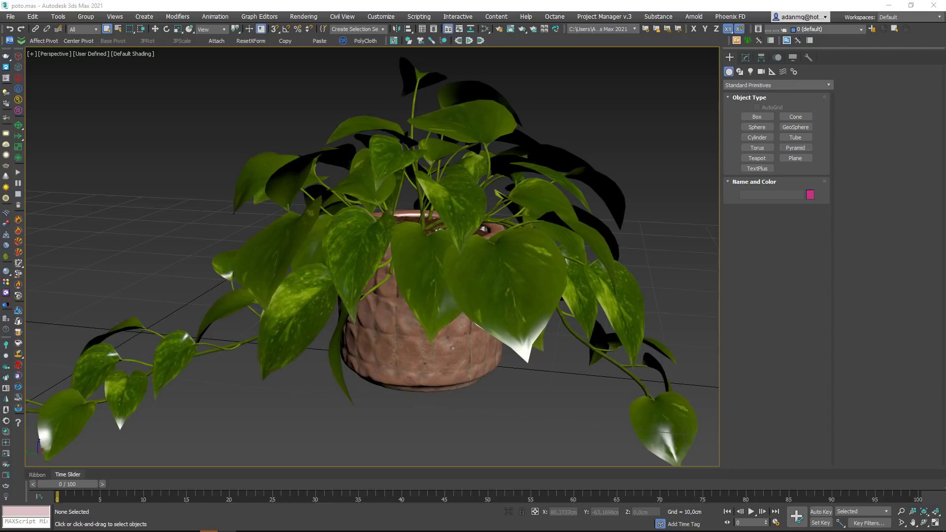
# - Select the pothos plant baja004 and open its Slate Material Editor graph
pyautogui.scroll(-2, 626, 295)
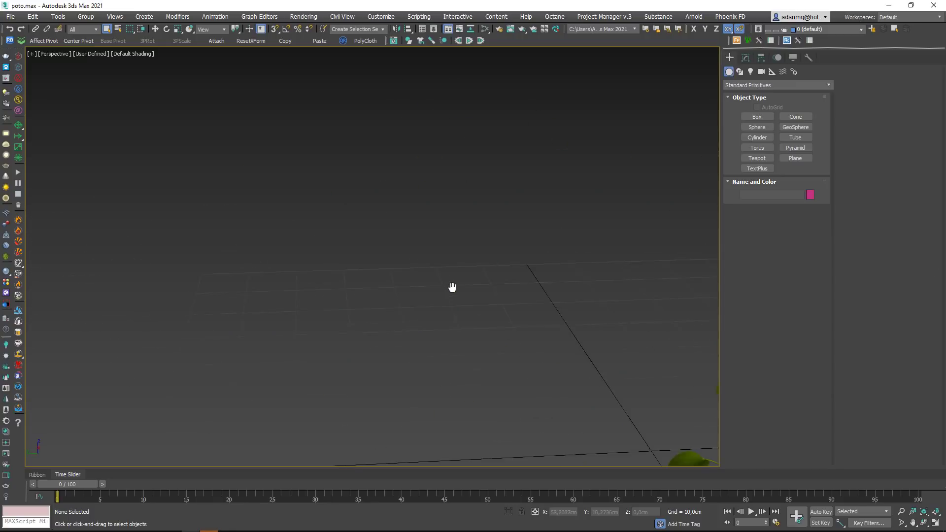
pyautogui.click(451, 288)
pyautogui.moveTo(451, 288); pyautogui.dragTo(488, 290, button='middle')
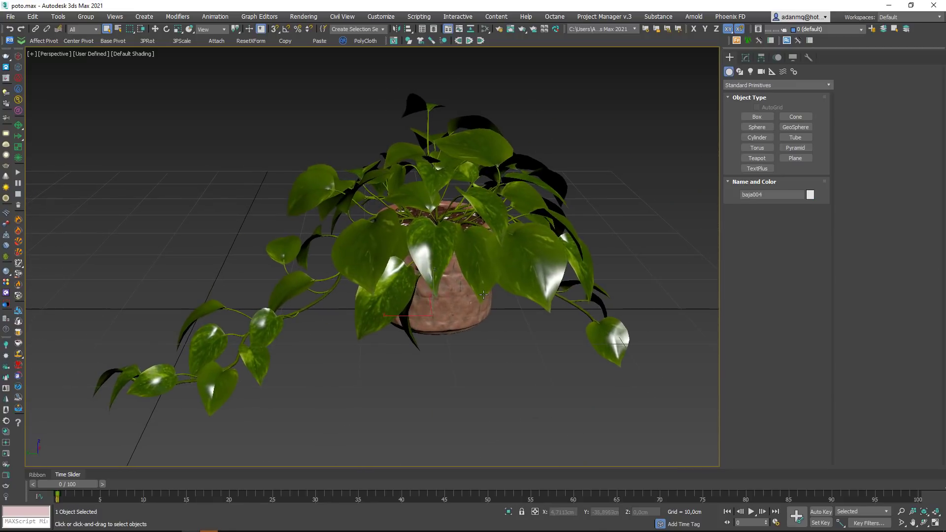
pyautogui.press('m')
# - Move the Material #43 node aside and display Material #42's translucency settings
pyautogui.scroll(-3, 263, 228)
pyautogui.moveTo(315, 258); pyautogui.dragTo(328, 281, button='middle')
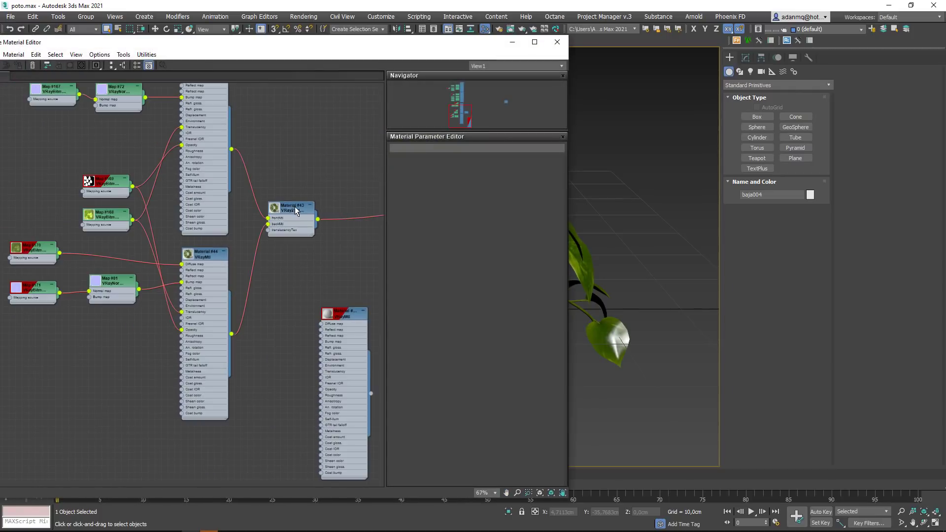
pyautogui.moveTo(291, 222); pyautogui.dragTo(299, 229)
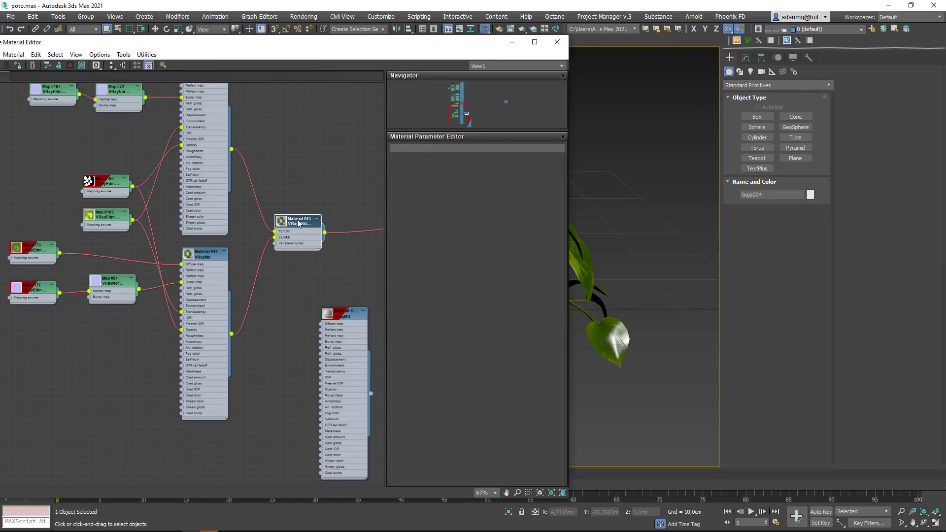
pyautogui.scroll(3, 210, 227)
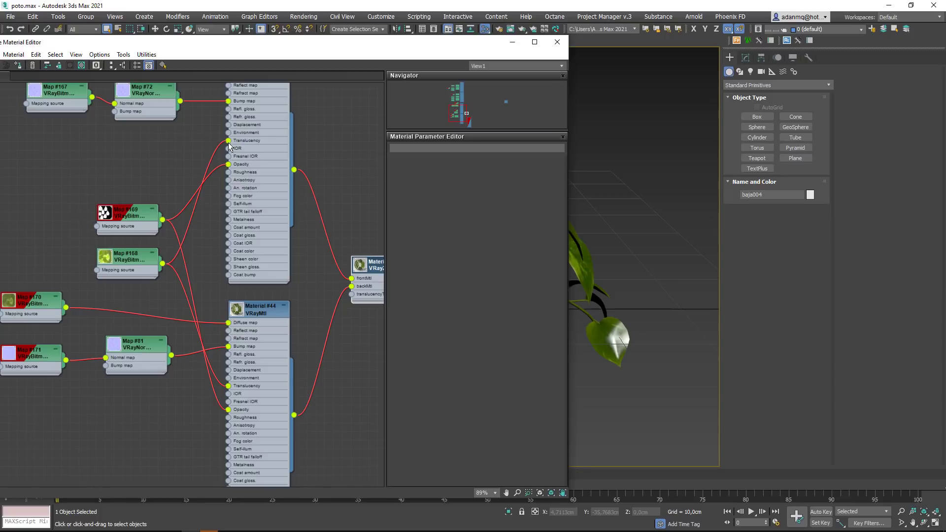
pyautogui.moveTo(247, 158); pyautogui.dragTo(247, 215, button='middle')
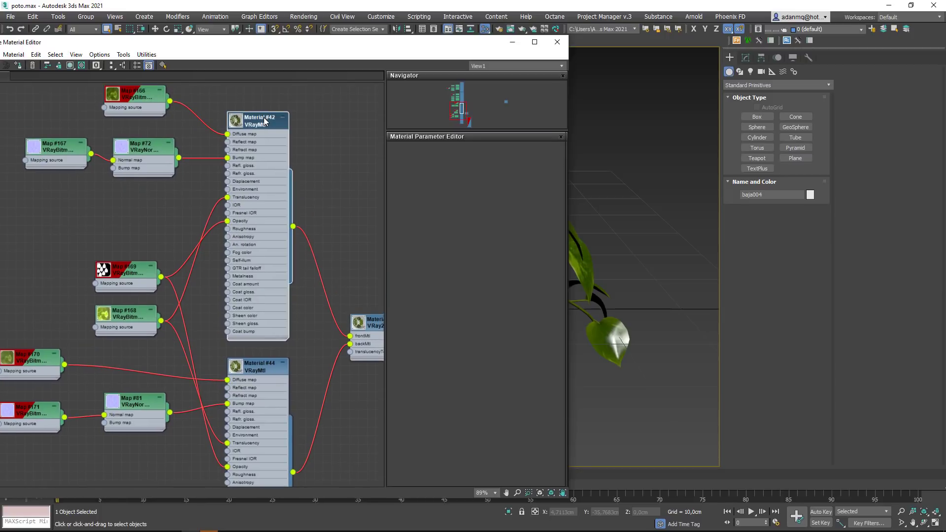
pyautogui.doubleClick(264, 121)
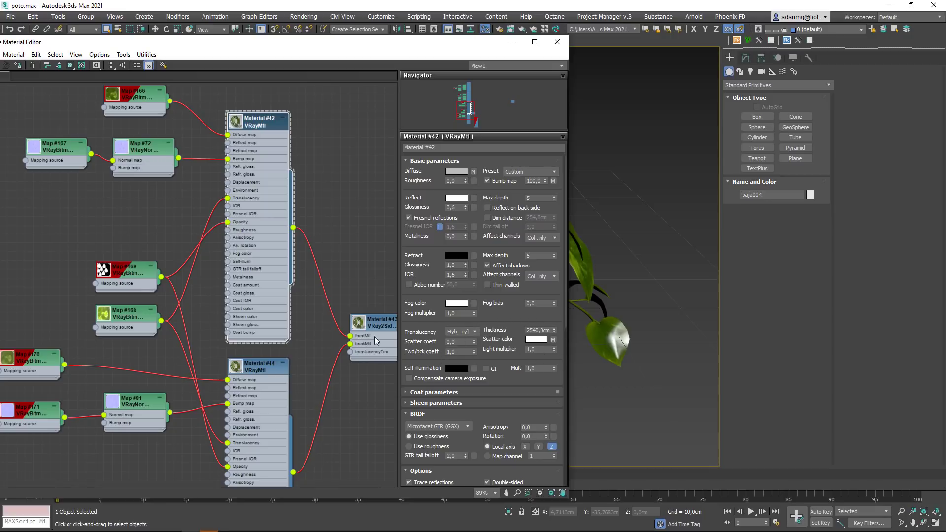
# - Bring the unconnected VRayMtl Material #115 into view and show its settings
pyautogui.scroll(-3, 258, 211)
pyautogui.moveTo(258, 211); pyautogui.dragTo(274, 260, button='middle')
pyautogui.doubleClick(284, 226)
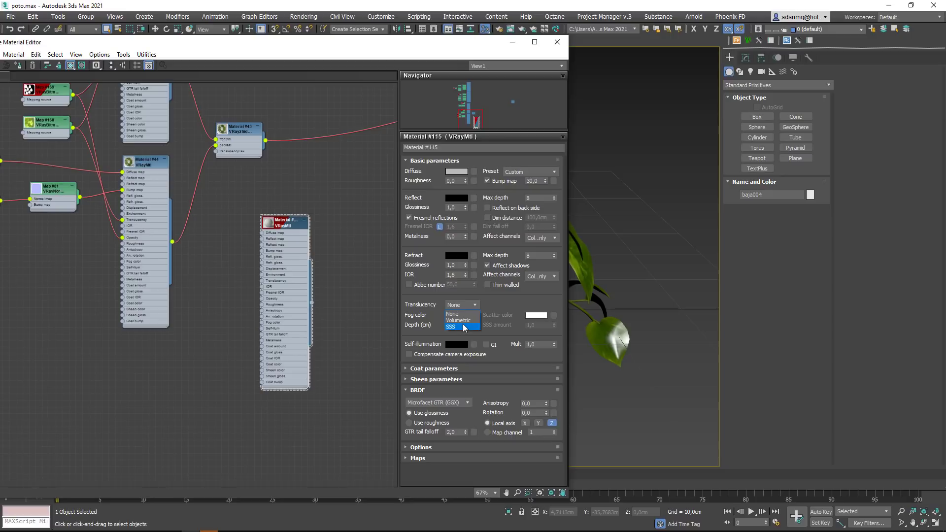
# - Keep translucency on None and drag Material #115 below and right of the two-sided Material #43
pyautogui.click(408, 318)
pyautogui.moveTo(282, 226); pyautogui.dragTo(235, 235)
pyautogui.moveTo(246, 133); pyautogui.dragTo(343, 257, button='middle')
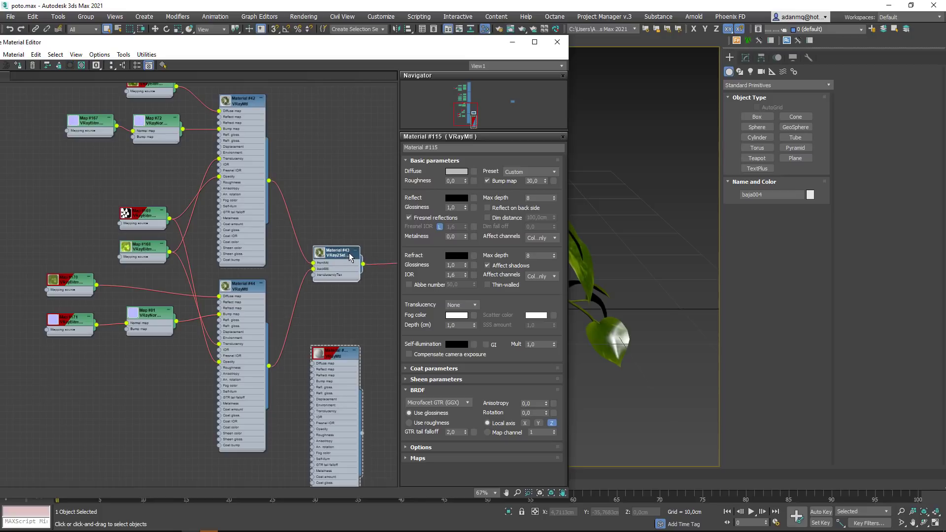
pyautogui.moveTo(335, 357); pyautogui.dragTo(212, 260, button='middle')
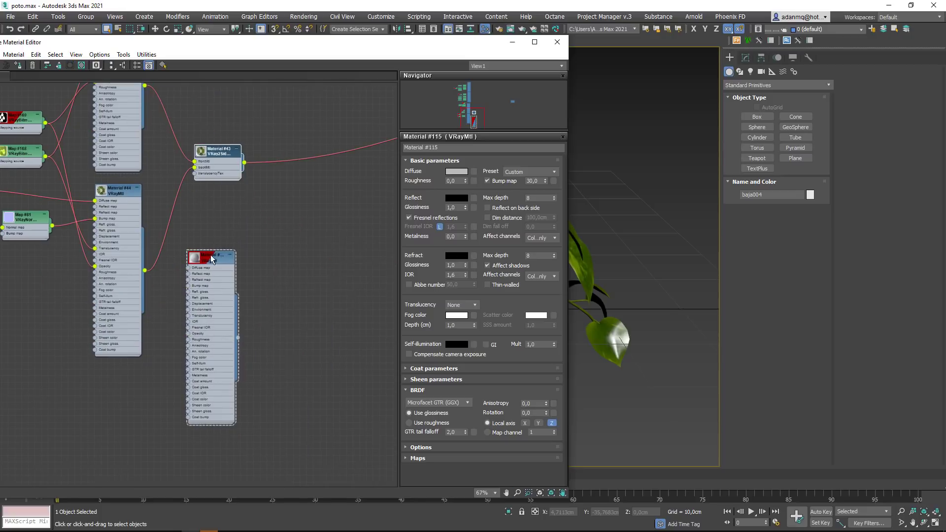
pyautogui.moveTo(212, 258); pyautogui.dragTo(217, 253)
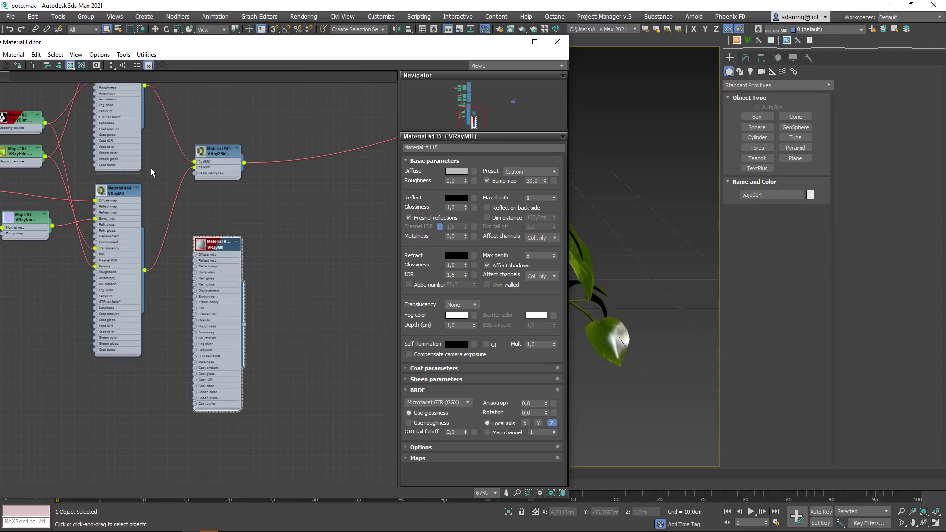
pyautogui.moveTo(227, 156); pyautogui.dragTo(226, 150)
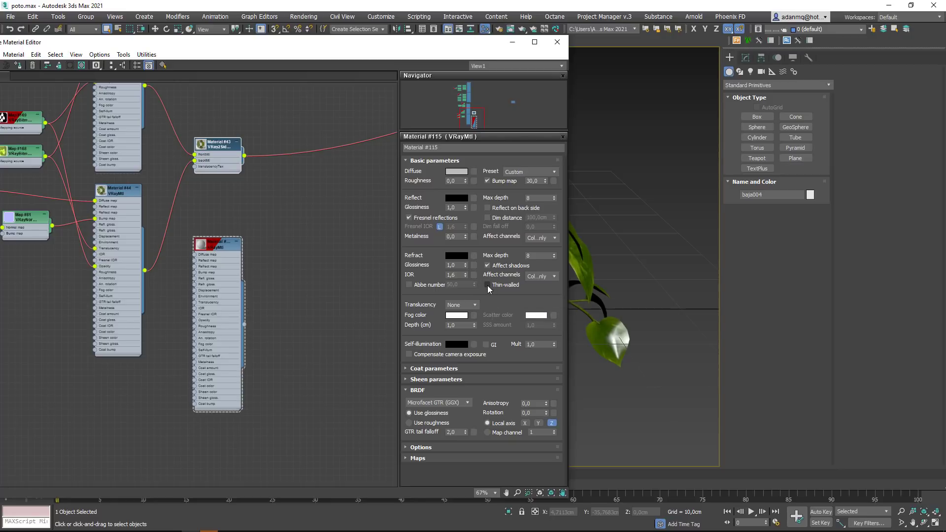
pyautogui.moveTo(204, 247); pyautogui.dragTo(285, 247)
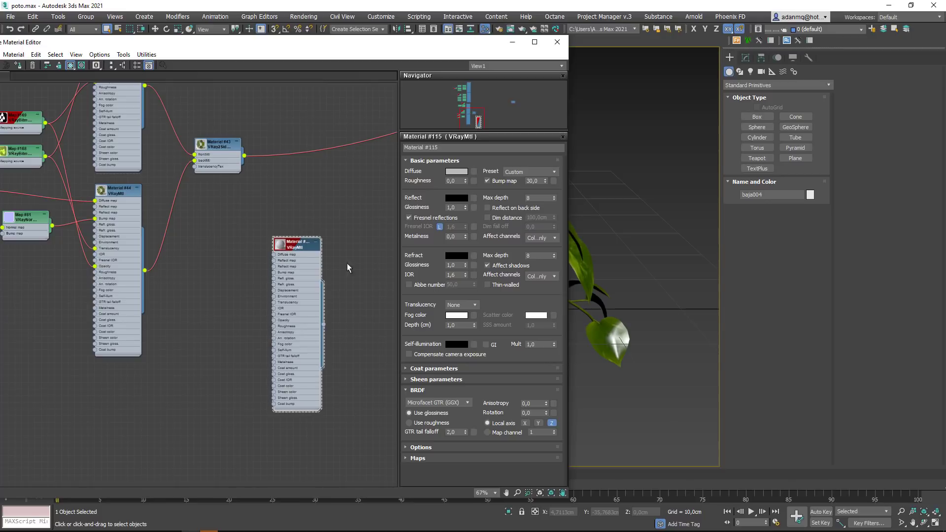
pyautogui.moveTo(286, 264)
pyautogui.mouseDown()
pyautogui.moveTo(297, 326)
pyautogui.moveTo(371, 432)
pyautogui.mouseUp()
# - Box-select the leaf material node group and move it down-right
pyautogui.scroll(-3, 297, 327)
pyautogui.scroll(1, 243, 284)
pyautogui.moveTo(284, 246); pyautogui.dragTo(310, 304, button='middle')
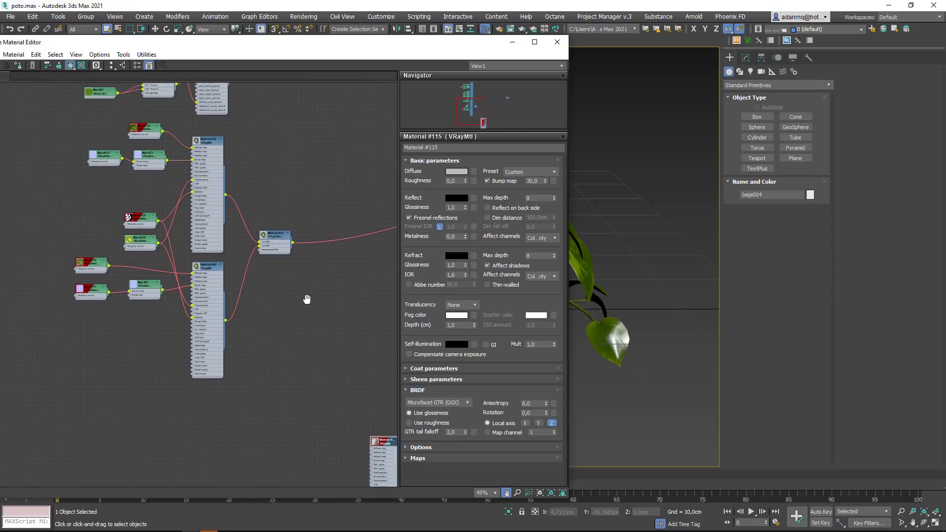
pyautogui.moveTo(339, 415); pyautogui.dragTo(82, 164)
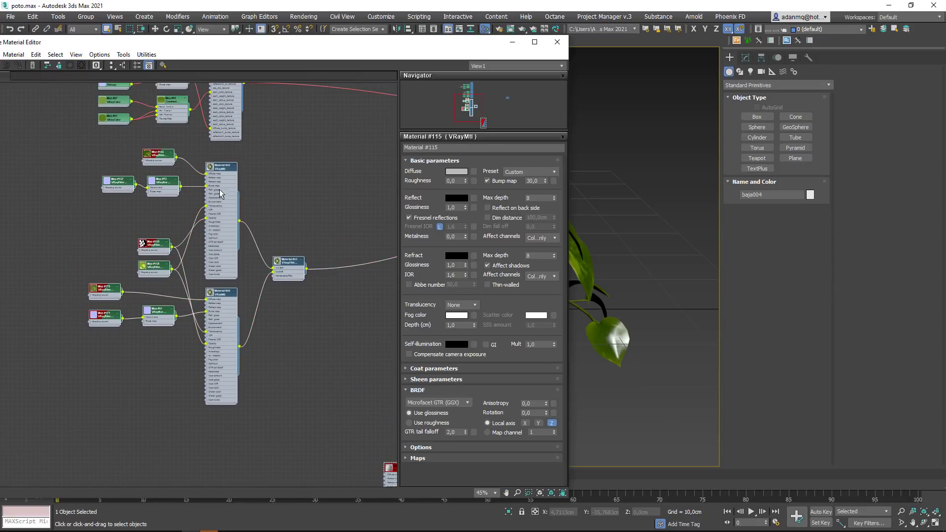
pyautogui.moveTo(233, 182); pyautogui.dragTo(241, 209)
pyautogui.click(291, 203)
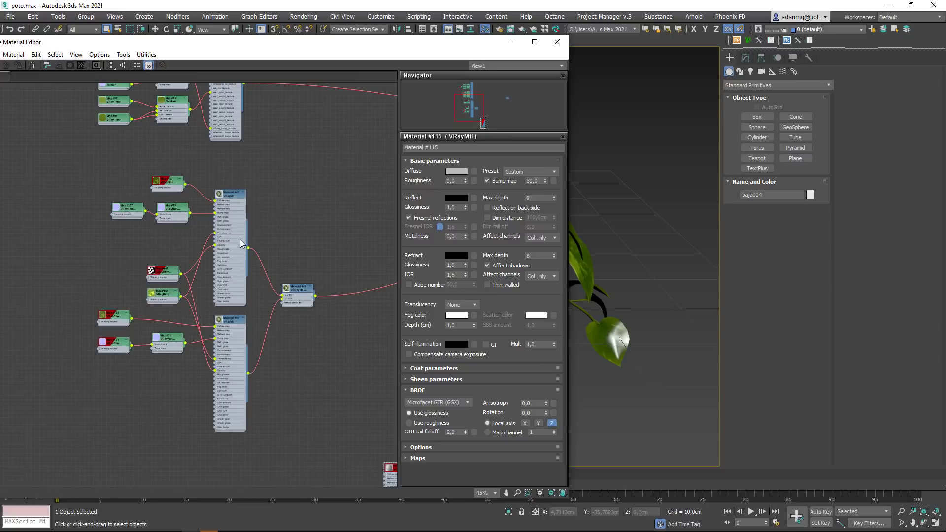
# - Display Material #43's parameters: front Material #42, back Material #44, translucency 100.0
pyautogui.moveTo(220, 317); pyautogui.dragTo(206, 255, button='middle')
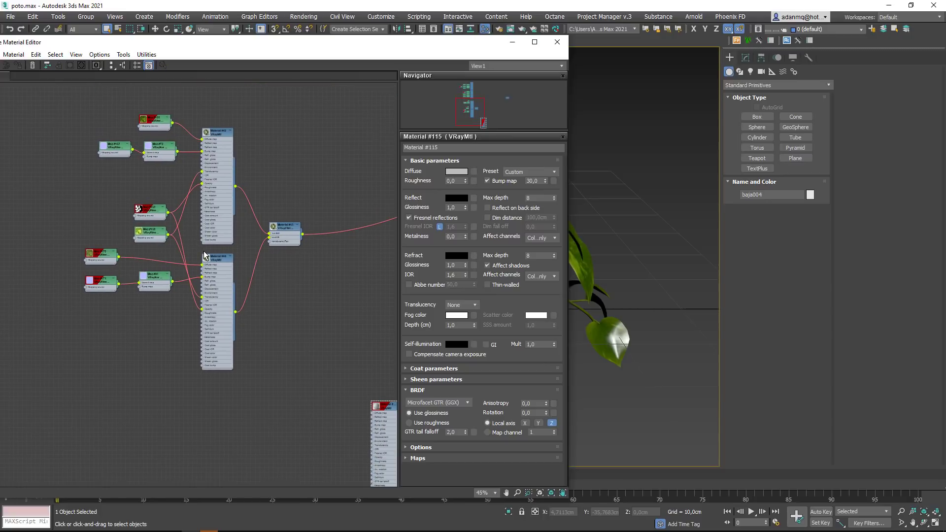
pyautogui.scroll(3, 205, 283)
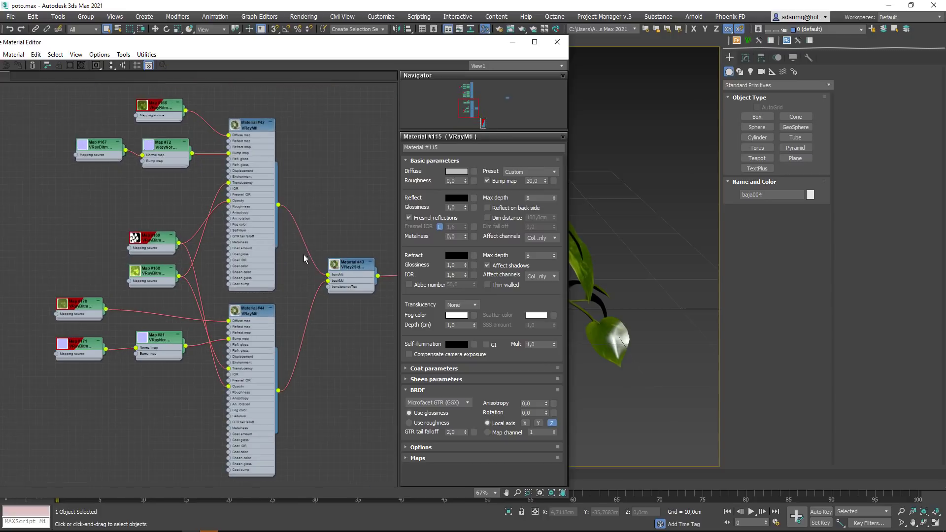
pyautogui.moveTo(219, 232); pyautogui.dragTo(180, 232, button='middle')
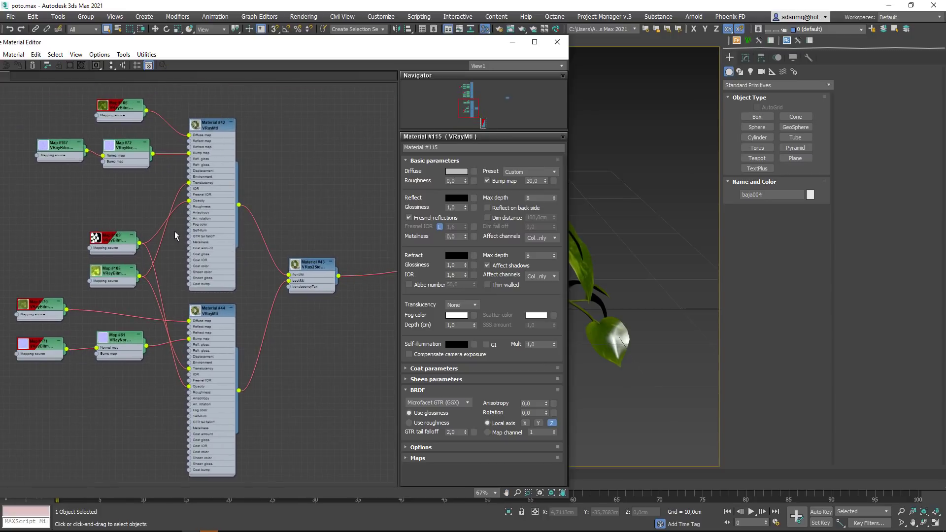
pyautogui.doubleClick(318, 270)
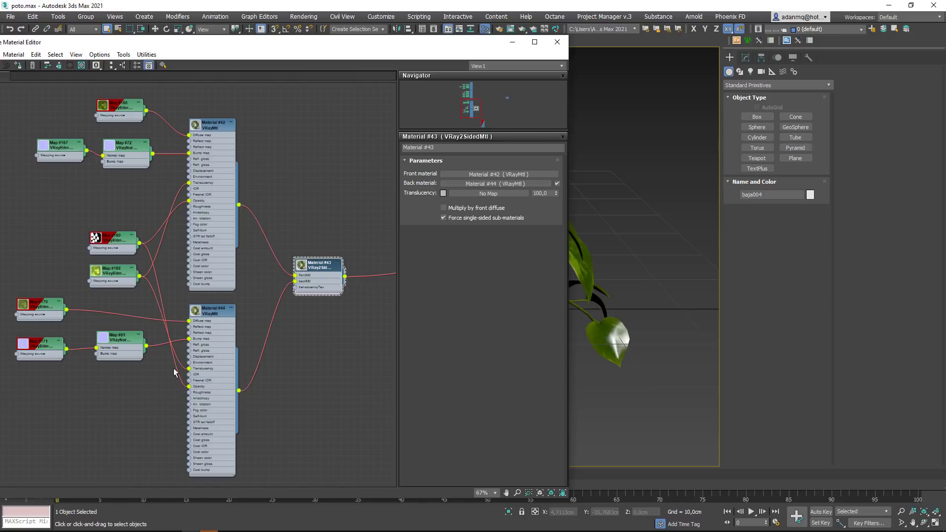
pyautogui.doubleClick(99, 272)
pyautogui.moveTo(112, 240); pyautogui.dragTo(113, 199)
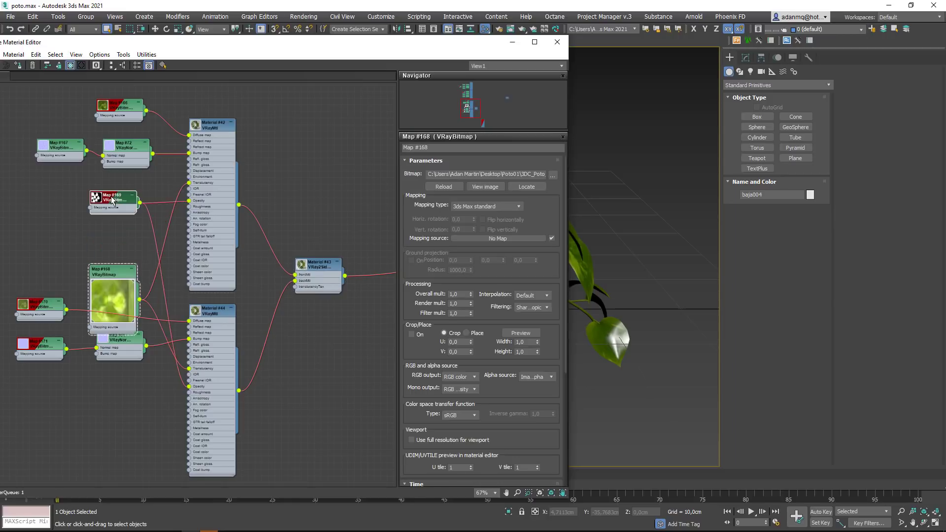
pyautogui.moveTo(103, 270); pyautogui.dragTo(104, 232)
pyautogui.moveTo(121, 161); pyautogui.dragTo(174, 236, button='middle')
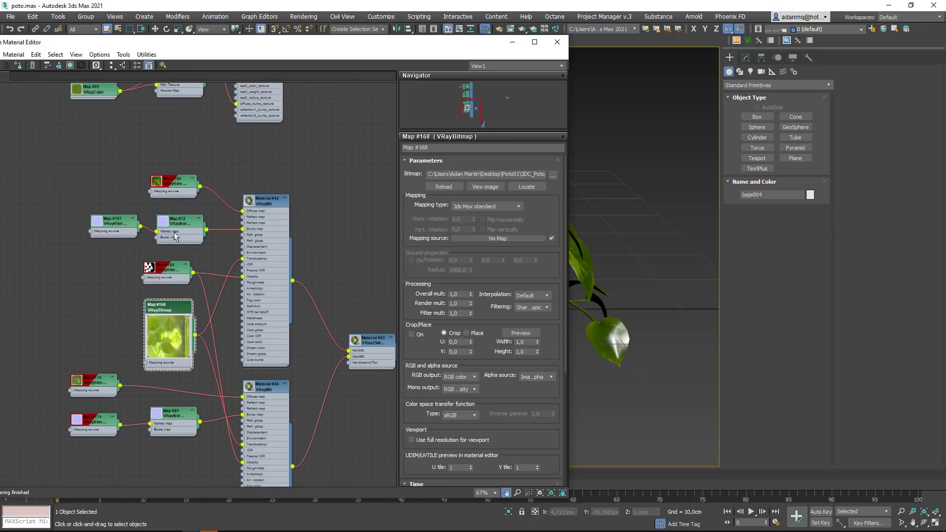
pyautogui.doubleClick(167, 182)
pyautogui.moveTo(176, 190)
pyautogui.mouseDown()
pyautogui.moveTo(109, 157)
pyautogui.moveTo(128, 156)
pyautogui.mouseUp()
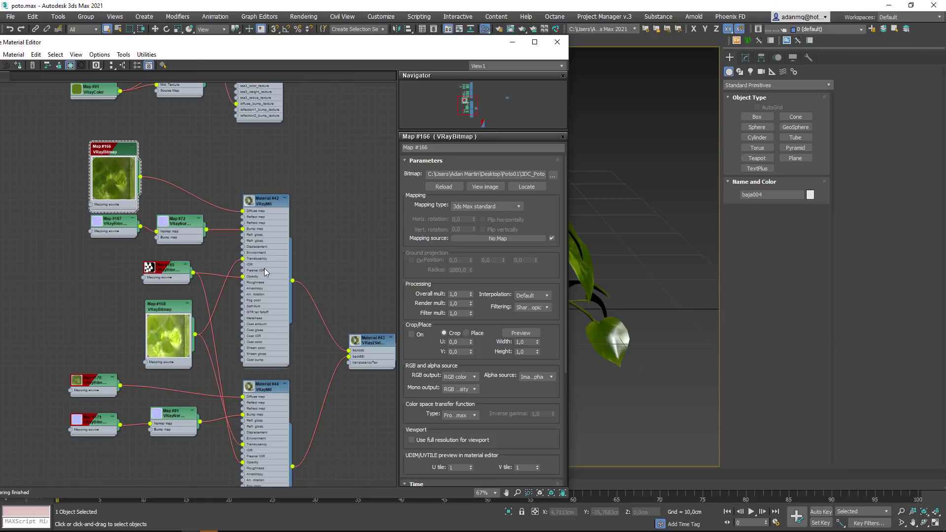
pyautogui.moveTo(264, 268)
pyautogui.mouseDown(button='middle')
pyautogui.moveTo(267, 190)
pyautogui.moveTo(213, 189)
pyautogui.mouseUp(button='middle')
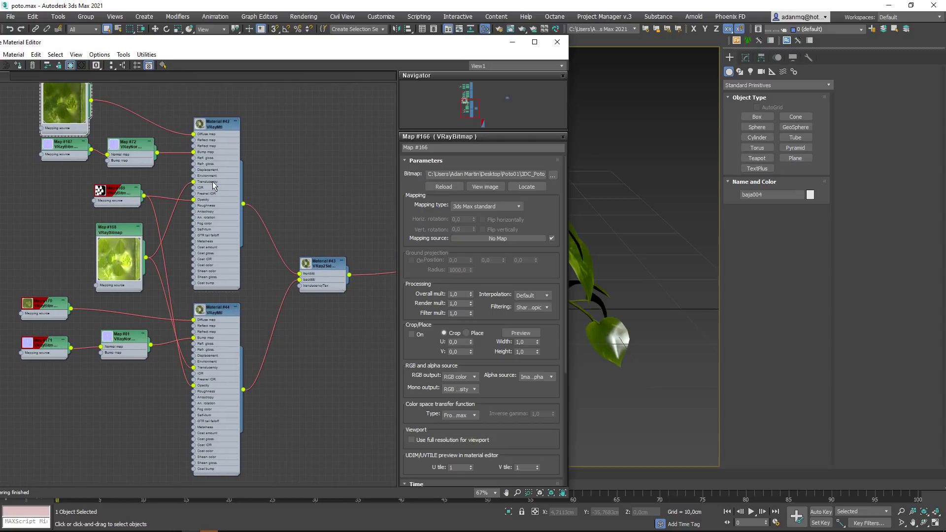
pyautogui.scroll(-2, 213, 180)
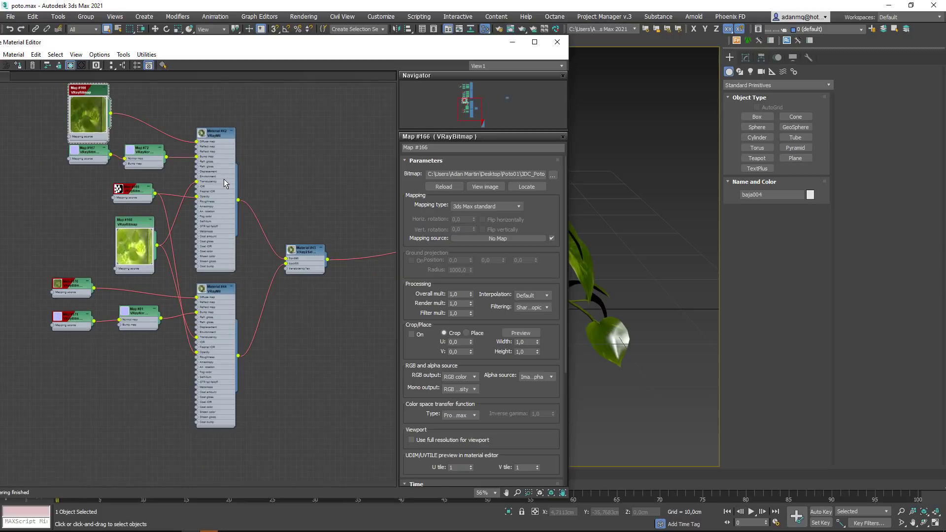
# - Close the material editor and zoom in on the pothos leaves
pyautogui.click(558, 42)
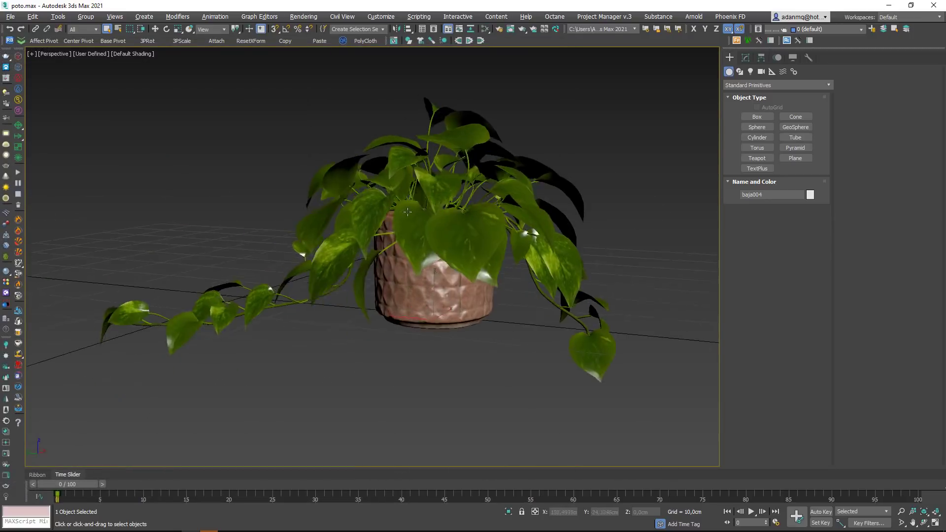
pyautogui.scroll(3, 296, 245)
pyautogui.scroll(2, 296, 244)
pyautogui.scroll(-3, 285, 231)
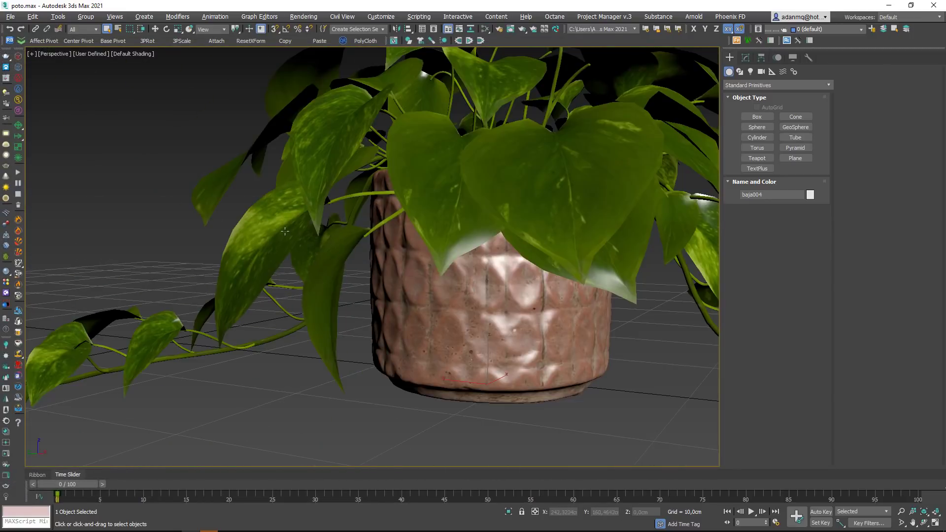
pyautogui.scroll(2, 285, 231)
pyautogui.scroll(3, 383, 224)
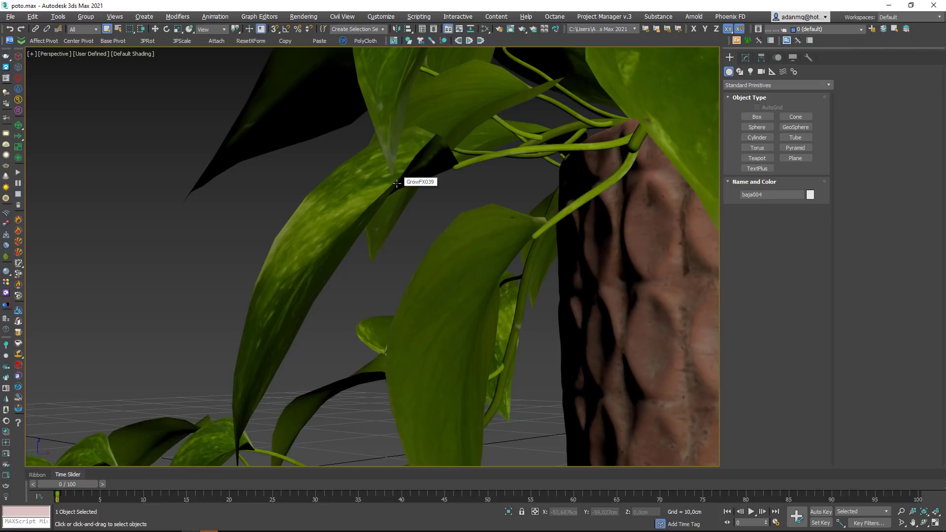
pyautogui.scroll(-2, 396, 183)
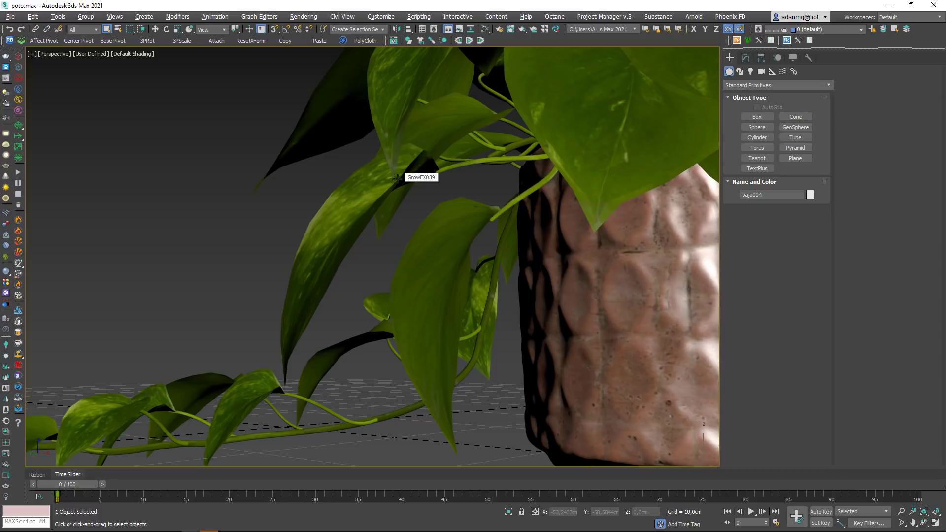
pyautogui.scroll(-5, 398, 179)
# - Orbit above and around the pot to view the leaves from several angles
pyautogui.keyDown('alt'); pyautogui.moveTo(418, 176); pyautogui.dragTo(481, 282, button='middle'); pyautogui.keyUp('alt')
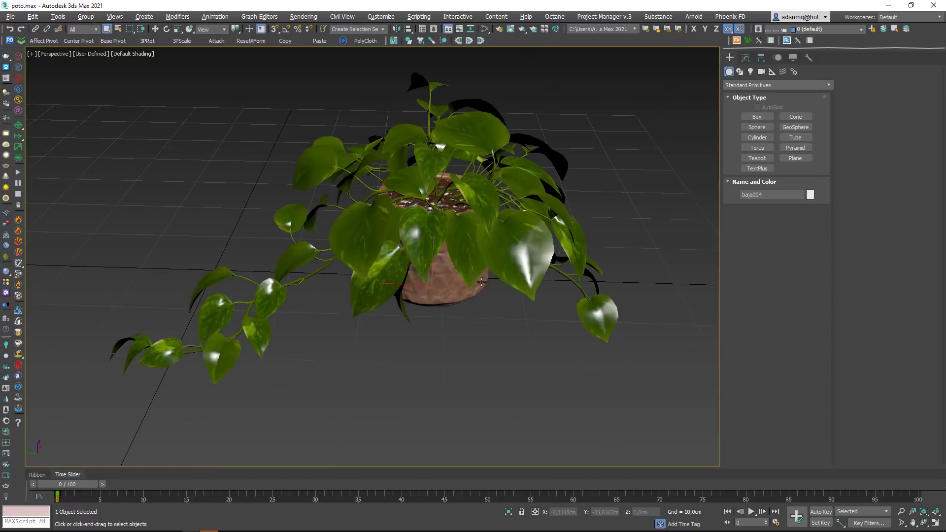
pyautogui.scroll(3, 482, 282)
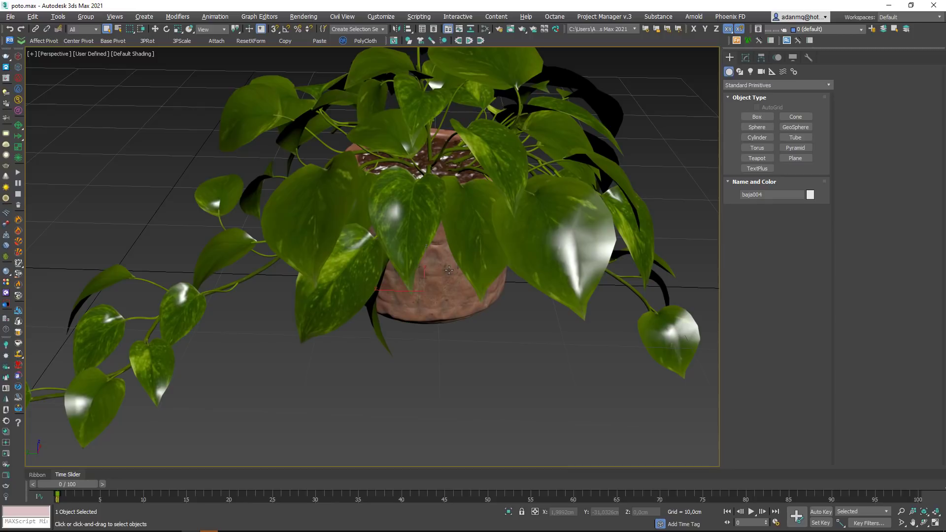
pyautogui.scroll(2, 309, 263)
pyautogui.scroll(3, 309, 263)
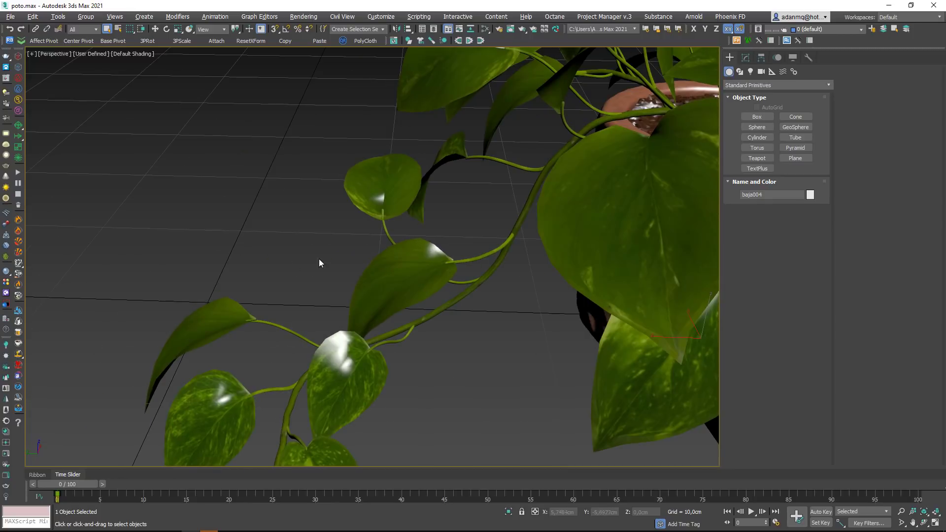
pyautogui.scroll(-5, 318, 262)
pyautogui.moveTo(319, 263)
pyautogui.keyDown('alt'); pyautogui.mouseDown(button='middle')
pyautogui.moveTo(507, 133)
pyautogui.moveTo(436, 226)
pyautogui.mouseUp(button='middle'); pyautogui.keyUp('alt')
pyautogui.scroll(5, 507, 133)
pyautogui.scroll(-5, 441, 226)
pyautogui.scroll(3, 449, 265)
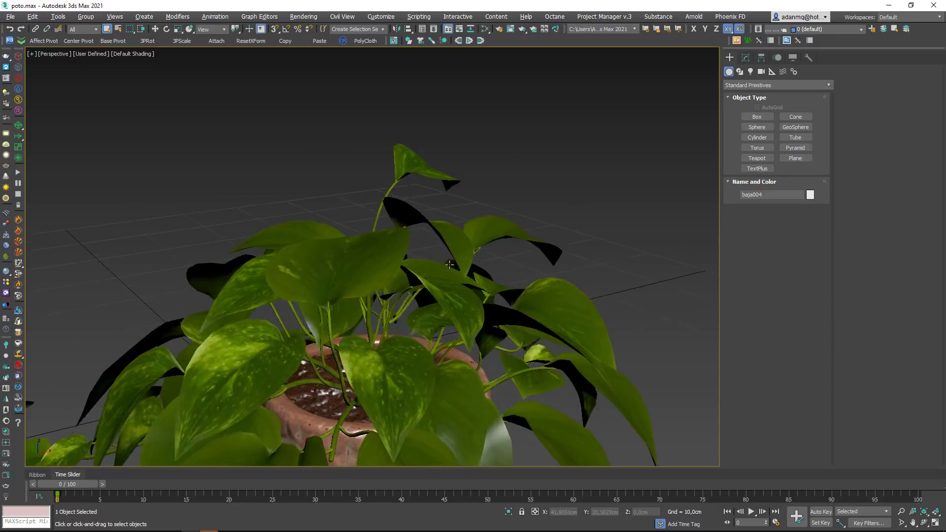
# - Orbit to a low angle and recentre the view on the whole potted plant
pyautogui.keyDown('alt'); pyautogui.moveTo(449, 264); pyautogui.dragTo(423, 226, button='middle'); pyautogui.keyUp('alt')
pyautogui.scroll(3, 407, 170)
pyautogui.scroll(-3, 370, 164)
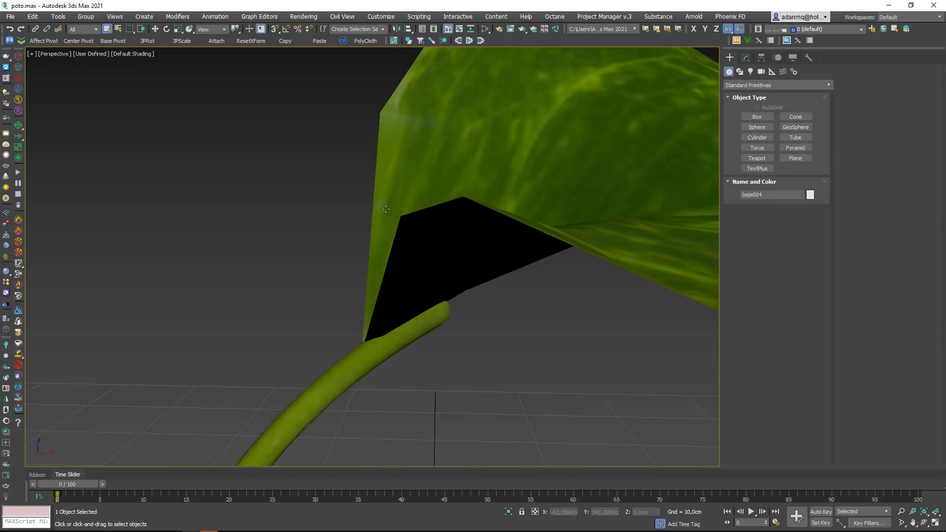
pyautogui.scroll(-4, 502, 224)
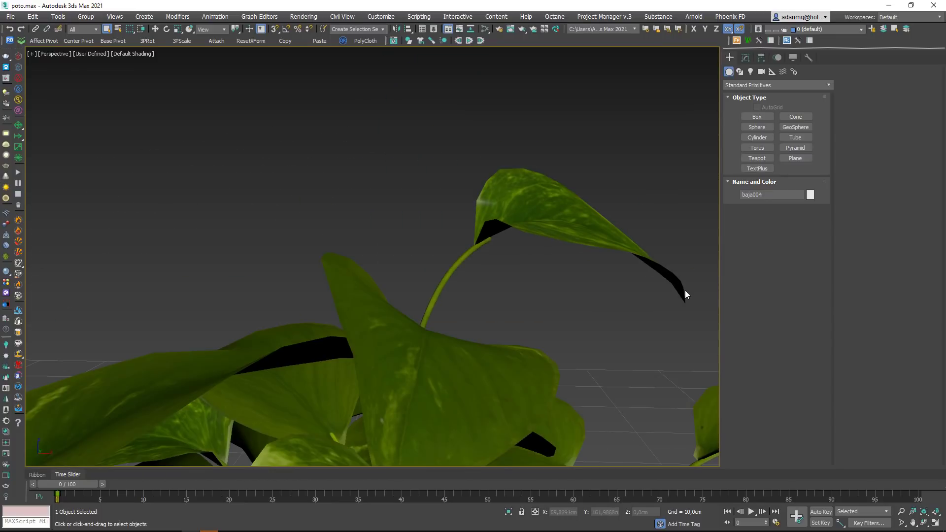
pyautogui.scroll(-5, 684, 289)
pyautogui.moveTo(517, 316); pyautogui.dragTo(494, 315, button='middle')
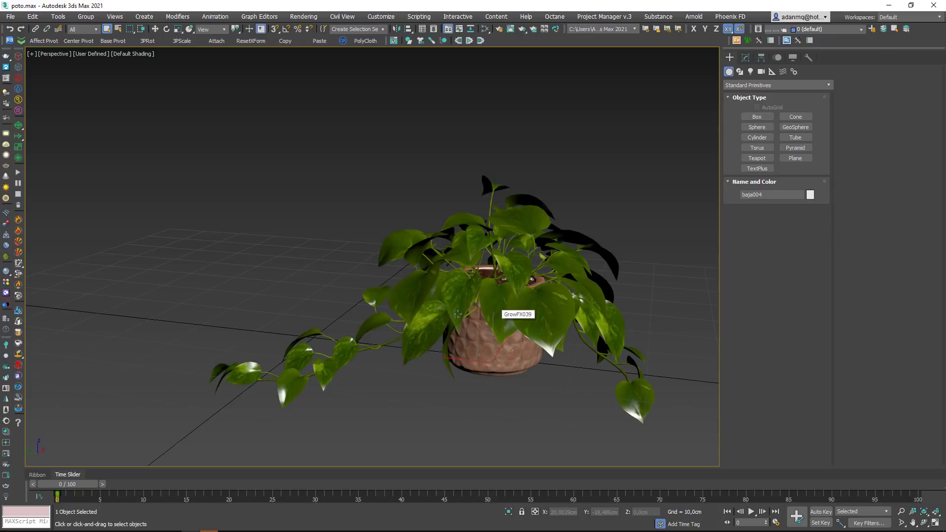
pyautogui.moveTo(494, 315); pyautogui.dragTo(486, 319, button='middle')
# - Select GrowFX039, open its material graph and arrange Map #170 beneath Map #166
pyautogui.click(401, 244)
pyautogui.press('m')
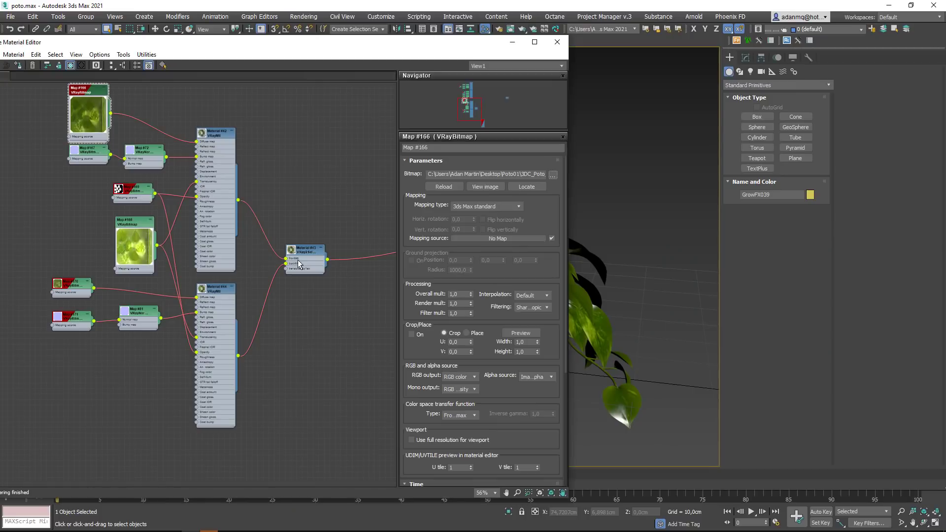
pyautogui.moveTo(192, 261); pyautogui.dragTo(253, 315, button='middle')
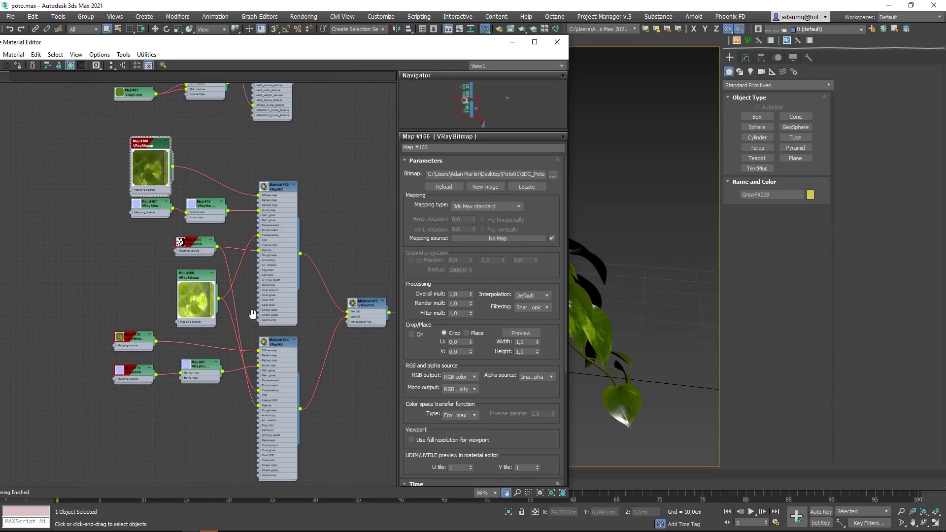
pyautogui.doubleClick(121, 341)
pyautogui.moveTo(129, 348); pyautogui.dragTo(124, 304)
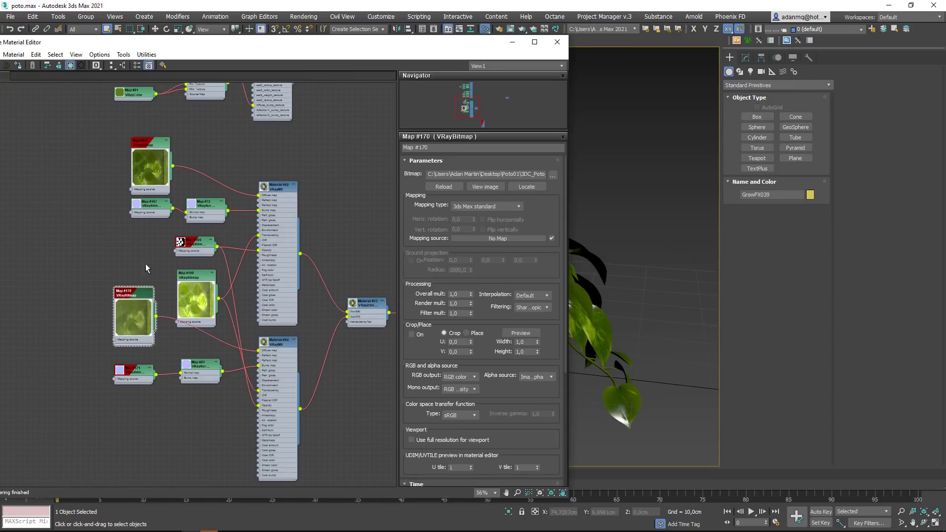
pyautogui.moveTo(143, 142); pyautogui.dragTo(141, 225)
# - Move Map #166 further left and preview its leaf texture full size
pyautogui.scroll(5, 141, 226)
pyautogui.moveTo(147, 193); pyautogui.dragTo(98, 187)
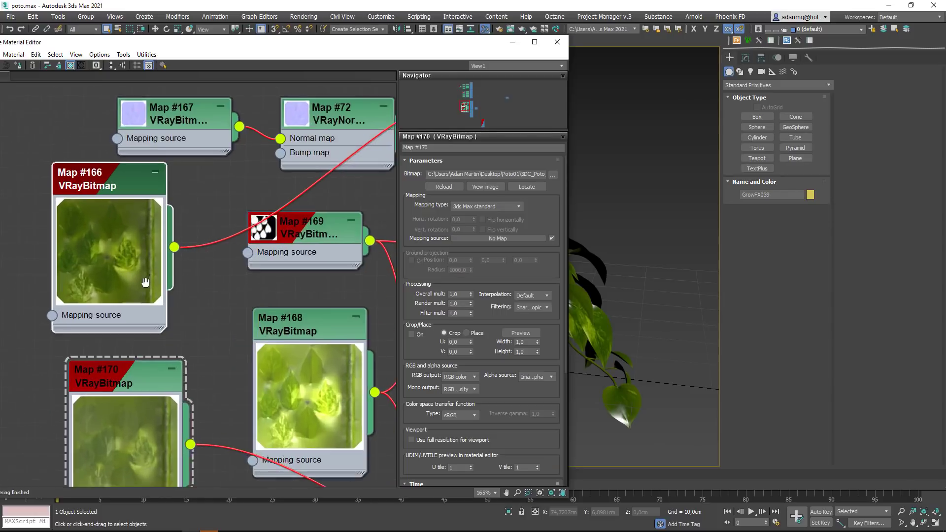
pyautogui.scroll(2, 99, 187)
pyautogui.doubleClick(168, 126)
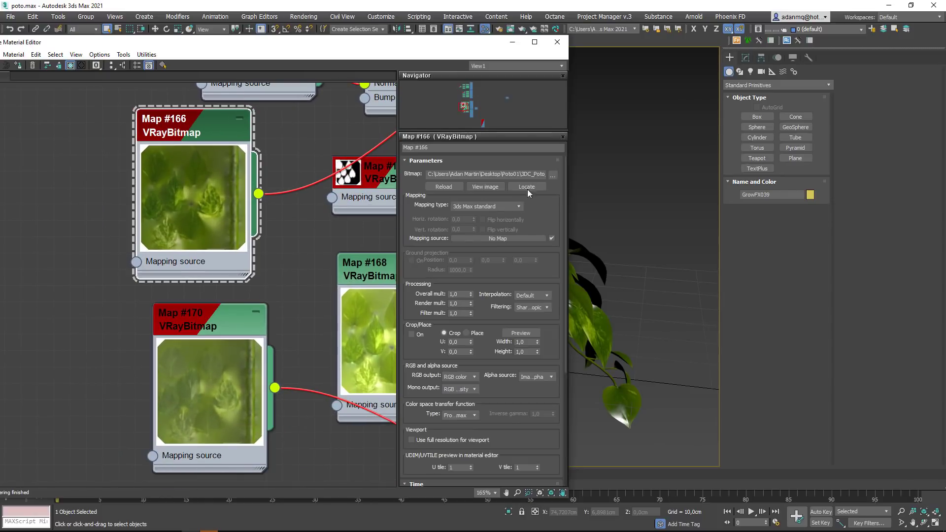
pyautogui.click(487, 188)
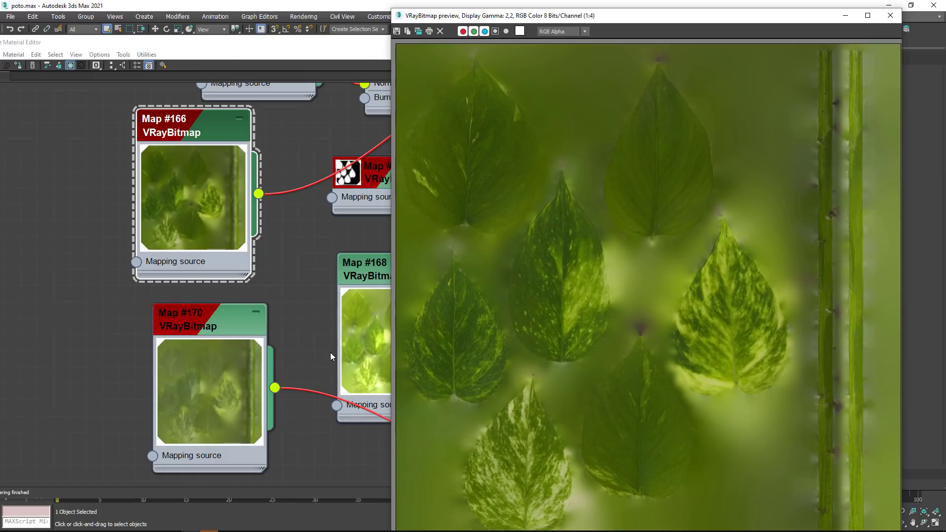
# - Preview Map #170's VRayBitmap leaf texture full size, then close the preview window
pyautogui.click(202, 321)
pyautogui.doubleClick(226, 318)
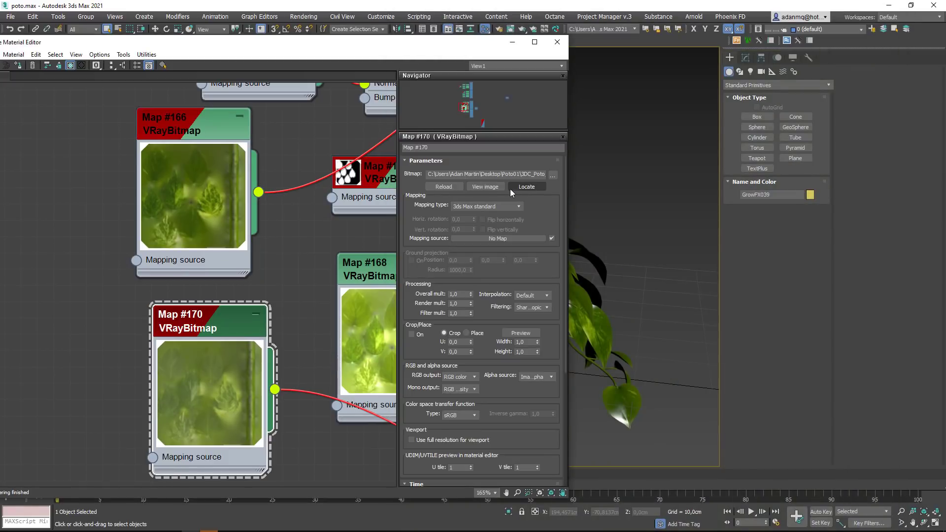
pyautogui.click(489, 187)
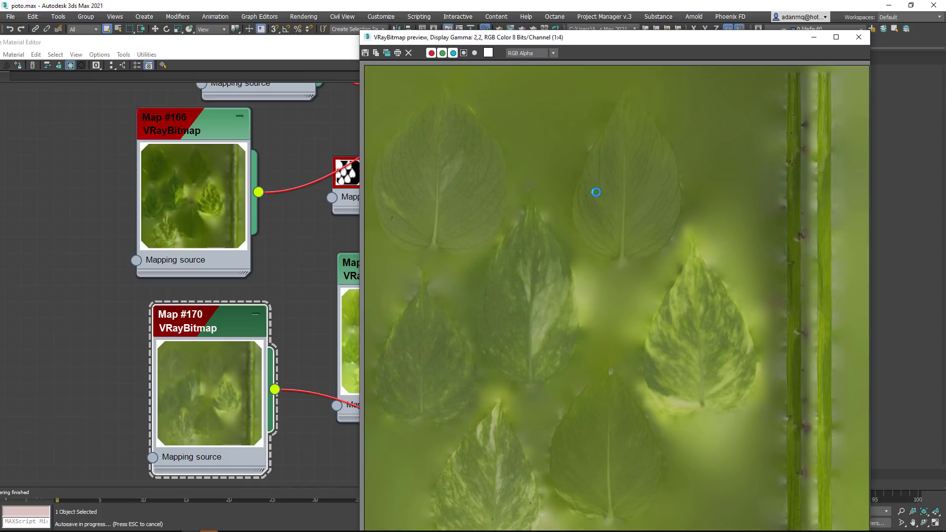
pyautogui.click(859, 37)
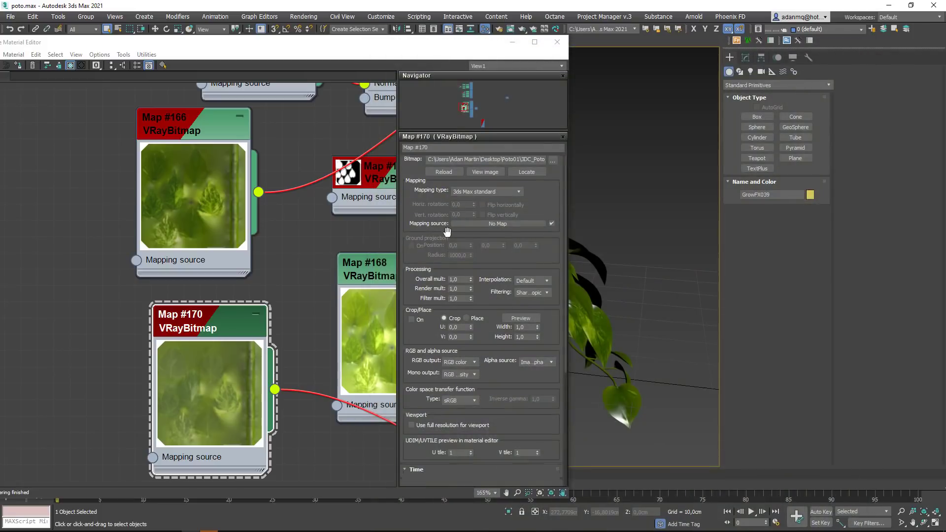
pyautogui.scroll(1, 447, 232)
pyautogui.scroll(-4, 309, 274)
pyautogui.scroll(-3, 266, 271)
pyautogui.scroll(-2, 229, 267)
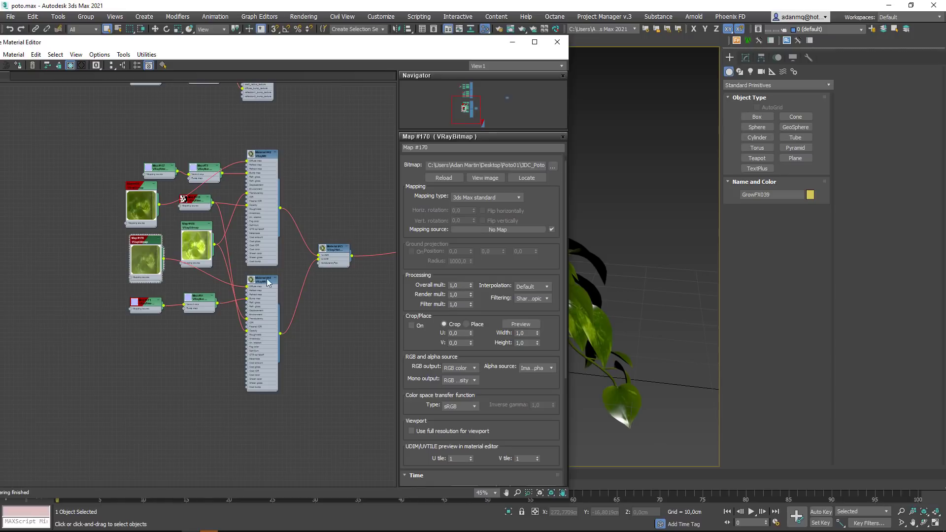
# - Rearrange the Material #43, #44 and #42 nodes and bring the separate VRayMtl into view
pyautogui.scroll(3, 277, 294)
pyautogui.moveTo(348, 246); pyautogui.dragTo(375, 239)
pyautogui.moveTo(248, 282); pyautogui.dragTo(248, 296)
pyautogui.moveTo(256, 238)
pyautogui.mouseDown()
pyautogui.moveTo(253, 252)
pyautogui.moveTo(256, 244)
pyautogui.mouseUp()
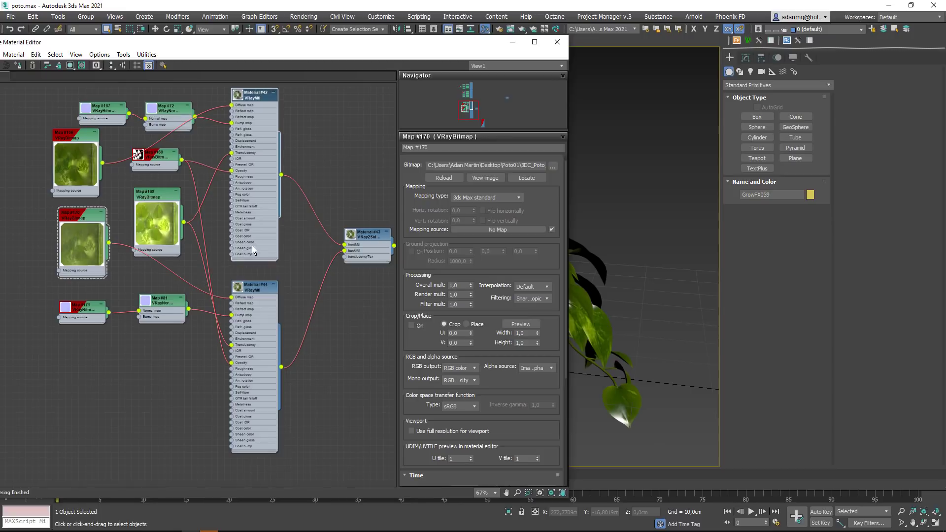
pyautogui.click(243, 291)
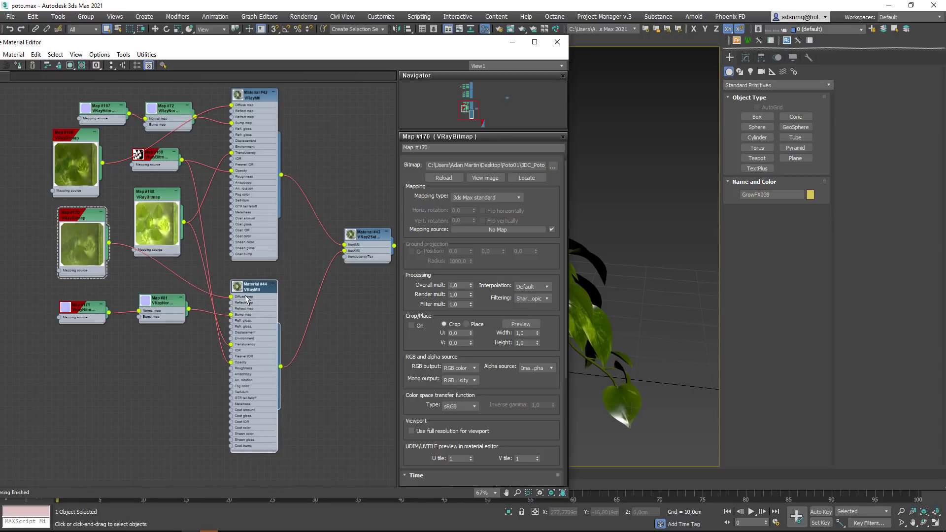
pyautogui.scroll(-2, 339, 312)
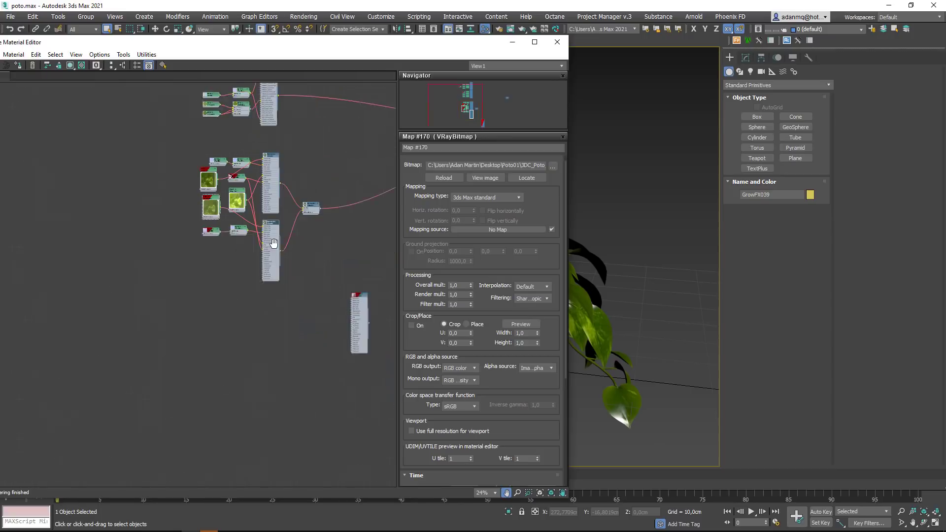
pyautogui.moveTo(339, 312); pyautogui.dragTo(193, 105, button='middle')
pyautogui.moveTo(334, 285); pyautogui.dragTo(275, 285)
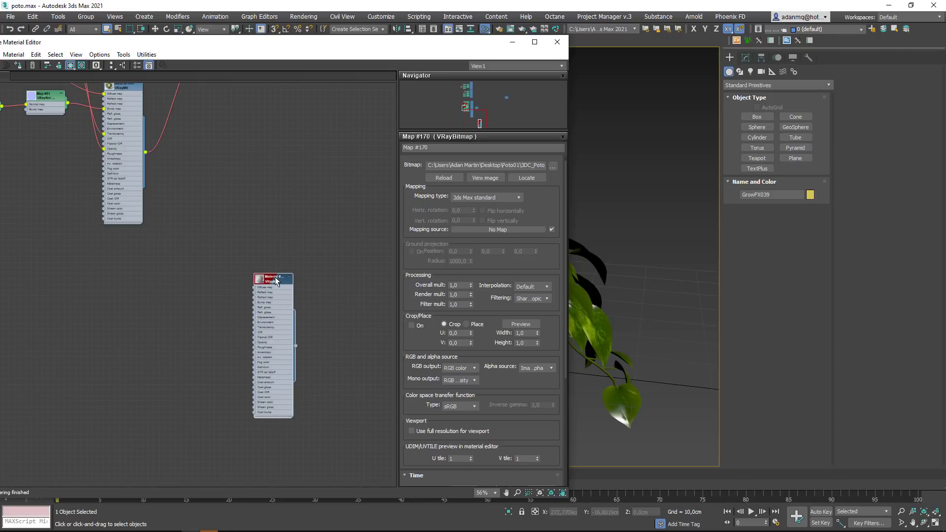
# - Make Material #115 thin-walled with SSS translucency
pyautogui.doubleClick(268, 284)
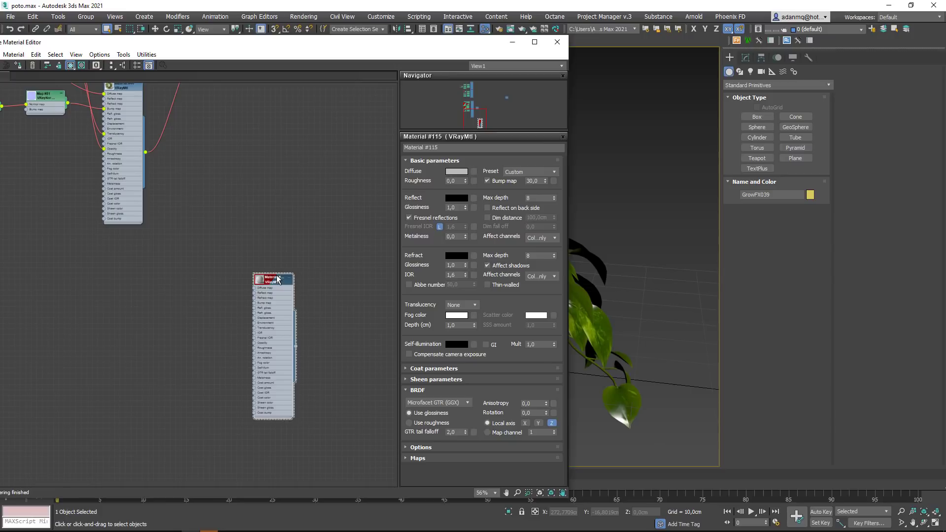
pyautogui.moveTo(282, 279)
pyautogui.mouseDown()
pyautogui.moveTo(150, 288)
pyautogui.moveTo(138, 300)
pyautogui.mouseUp()
pyautogui.moveTo(138, 300); pyautogui.dragTo(262, 303, button='middle')
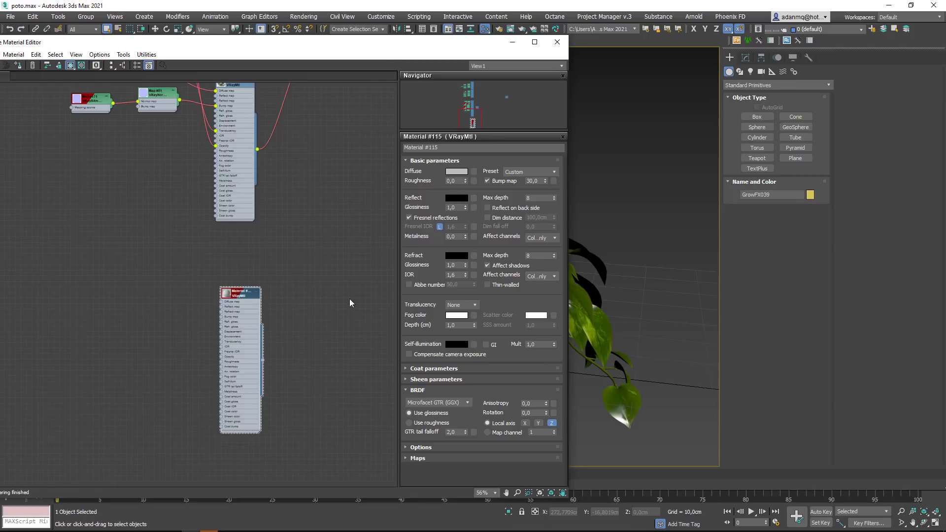
pyautogui.click(486, 285)
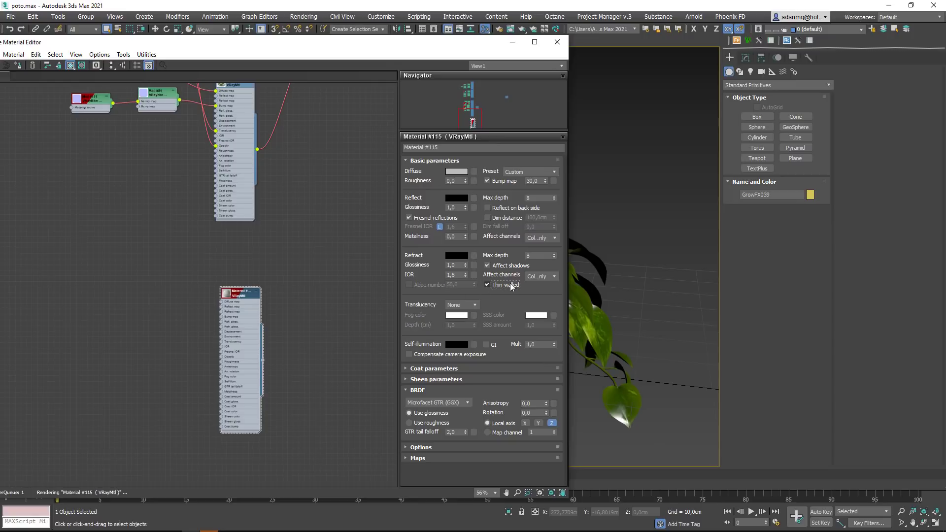
pyautogui.click(461, 305)
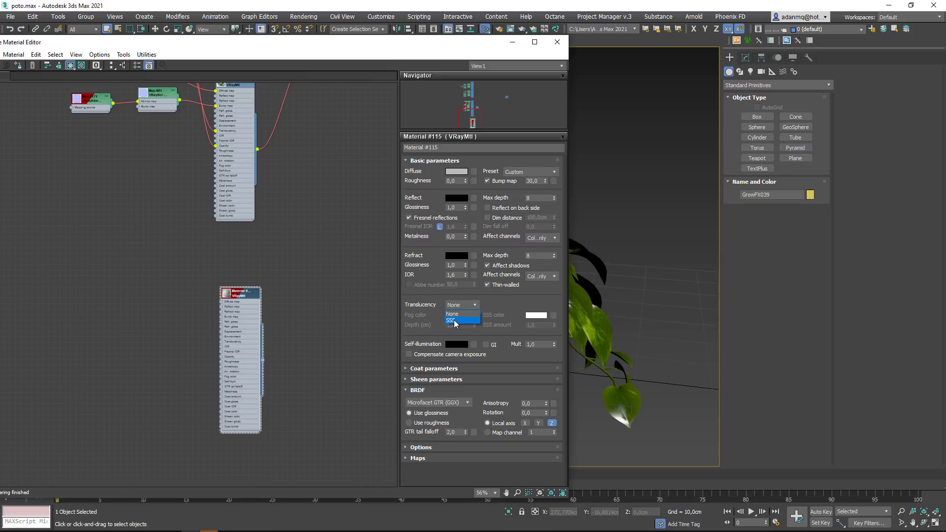
pyautogui.click(454, 320)
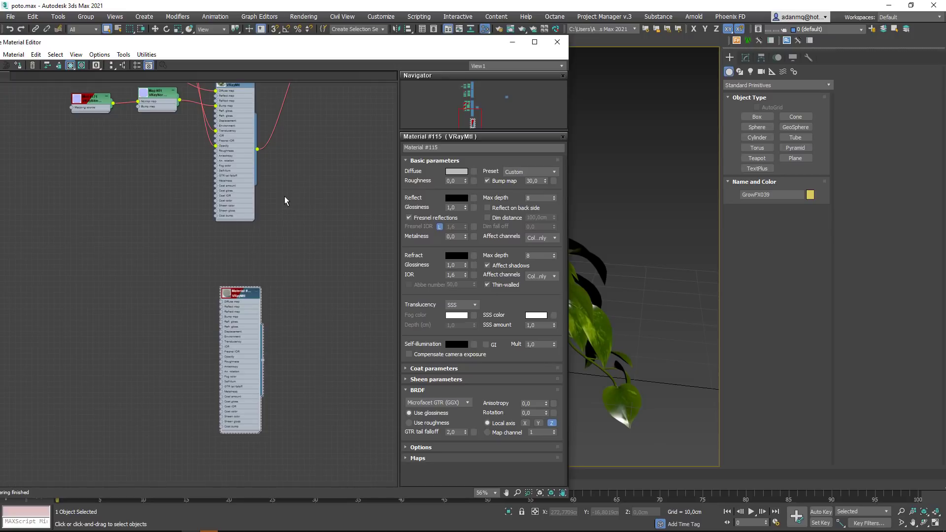
# - Review the two-sided leaf material and Material #115's SSS amount, then close the editor
pyautogui.moveTo(288, 210); pyautogui.dragTo(371, 439, button='middle')
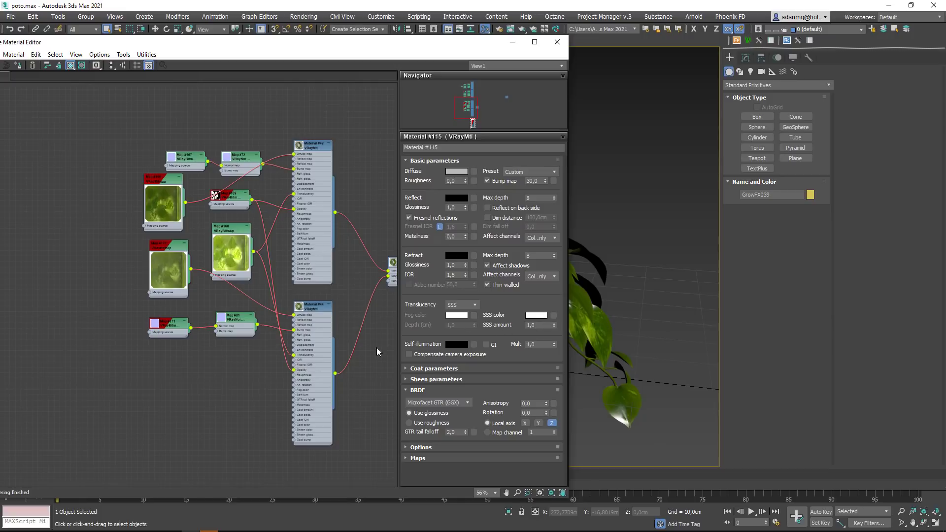
pyautogui.moveTo(387, 308); pyautogui.dragTo(234, 264, button='middle')
pyautogui.scroll(5, 236, 246)
pyautogui.click(270, 199)
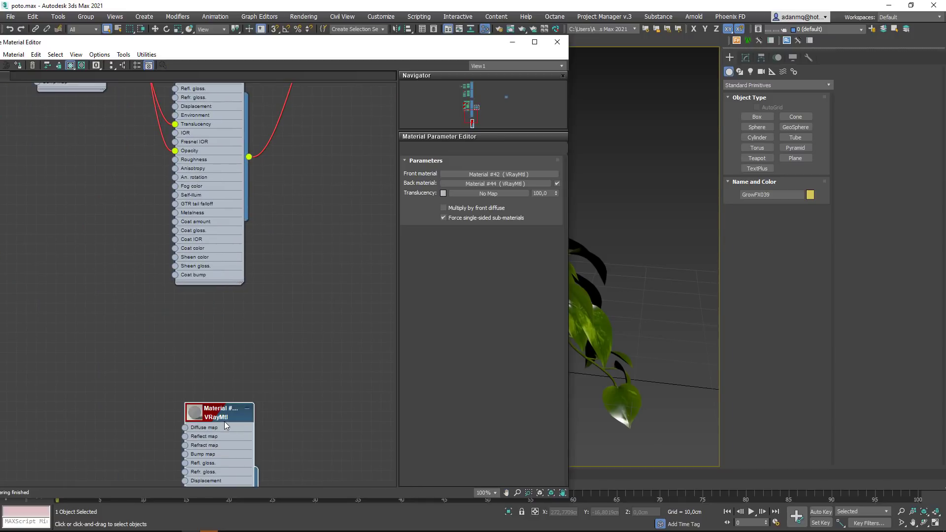
pyautogui.click(226, 426)
pyautogui.click(506, 325)
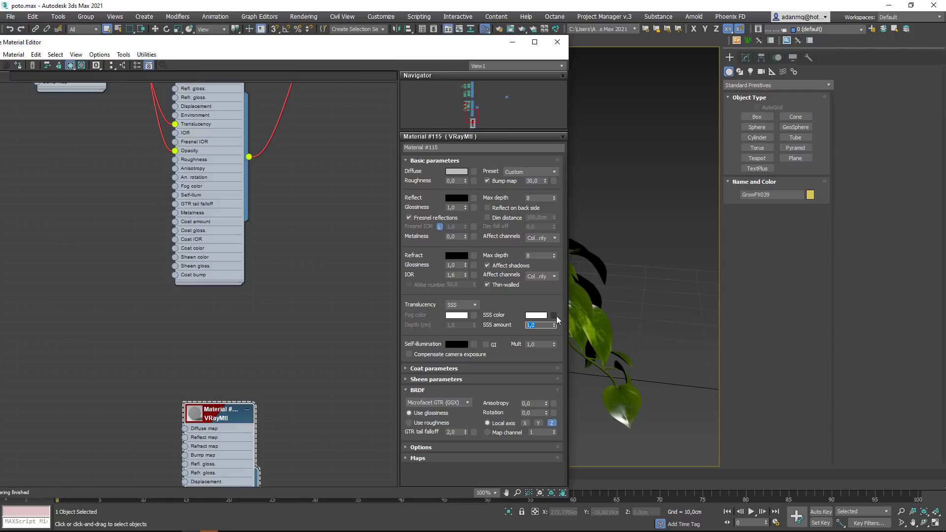
pyautogui.scroll(-3, 336, 290)
pyautogui.scroll(-2, 325, 286)
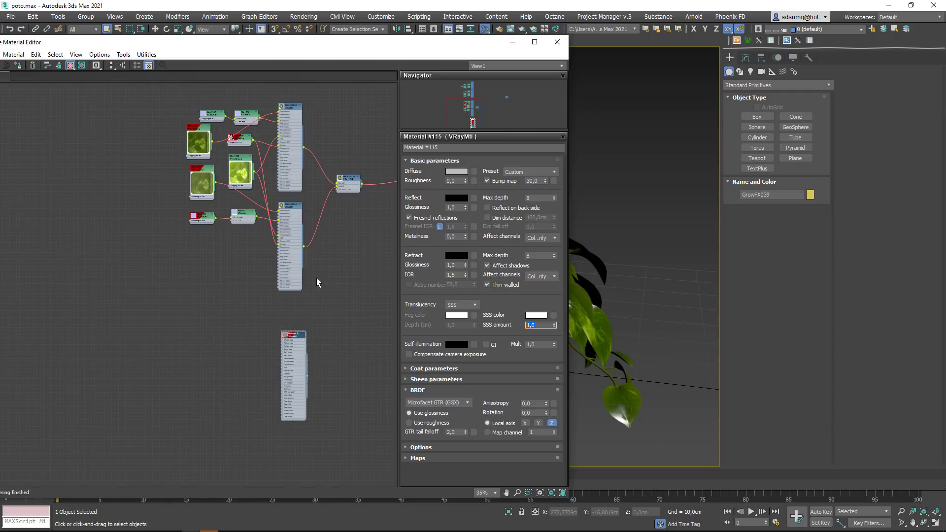
pyautogui.click(557, 42)
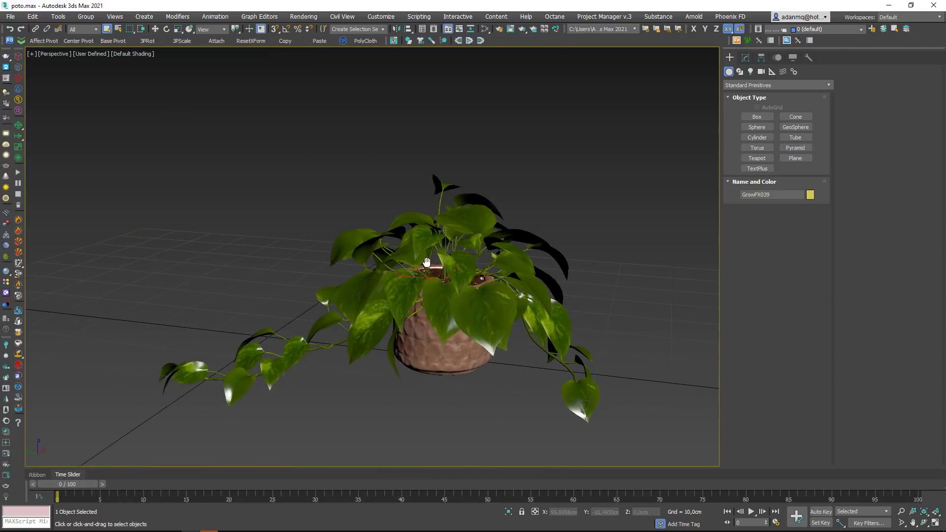
# - Show safe frames and render the pothos interactively in the V-Ray Frame Buffer, then reopen the material editor
pyautogui.hotkey('shift', 'f')
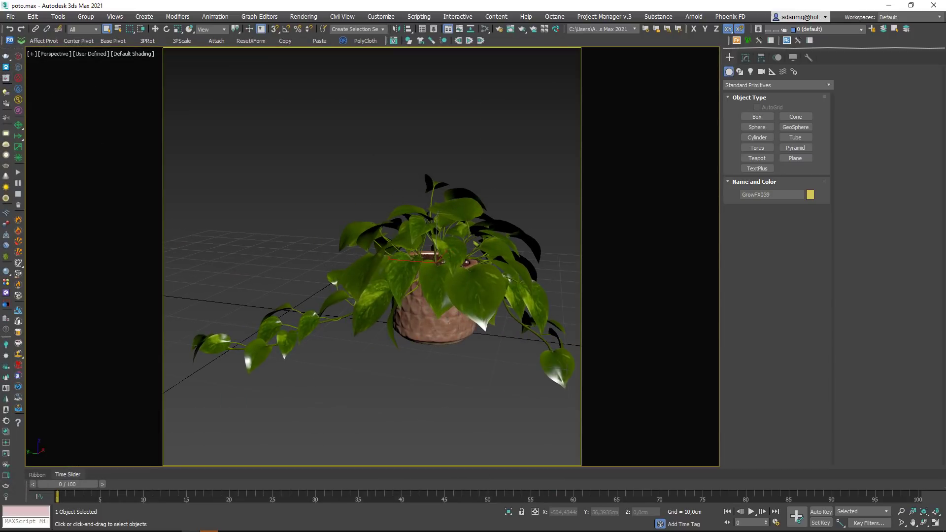
pyautogui.click(656, 29)
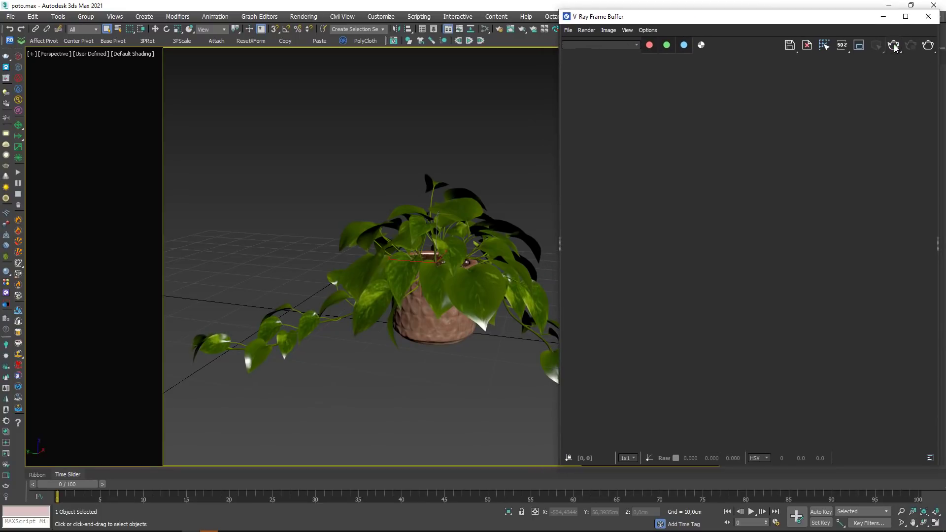
pyautogui.click(895, 47)
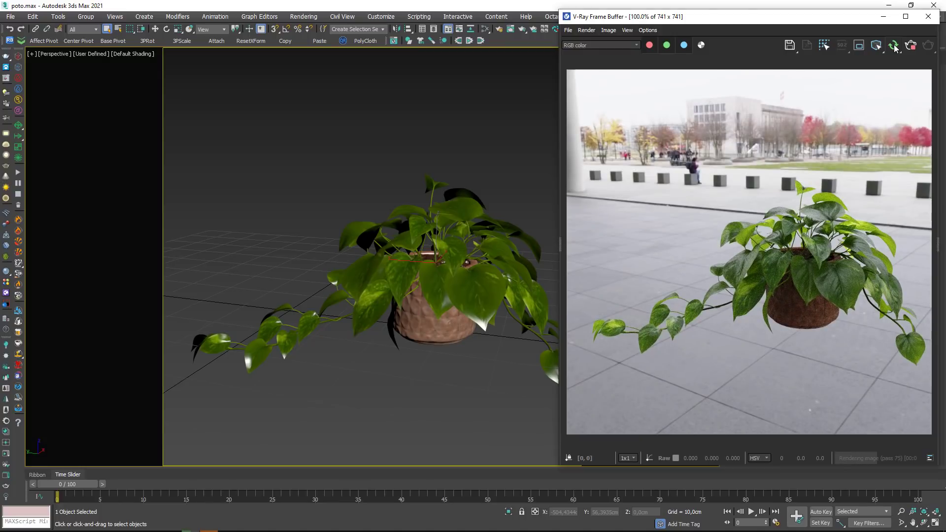
pyautogui.click(894, 48)
pyautogui.press('m')
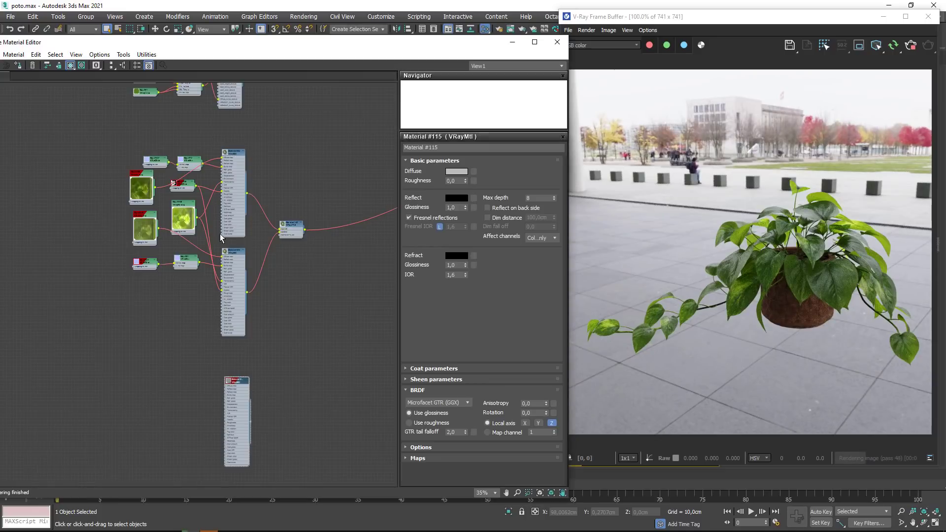
# - Leave front leaf Material #42's translucency mode on Hybrid and close the material editor
pyautogui.scroll(3, 238, 138)
pyautogui.scroll(2, 238, 139)
pyautogui.doubleClick(238, 138)
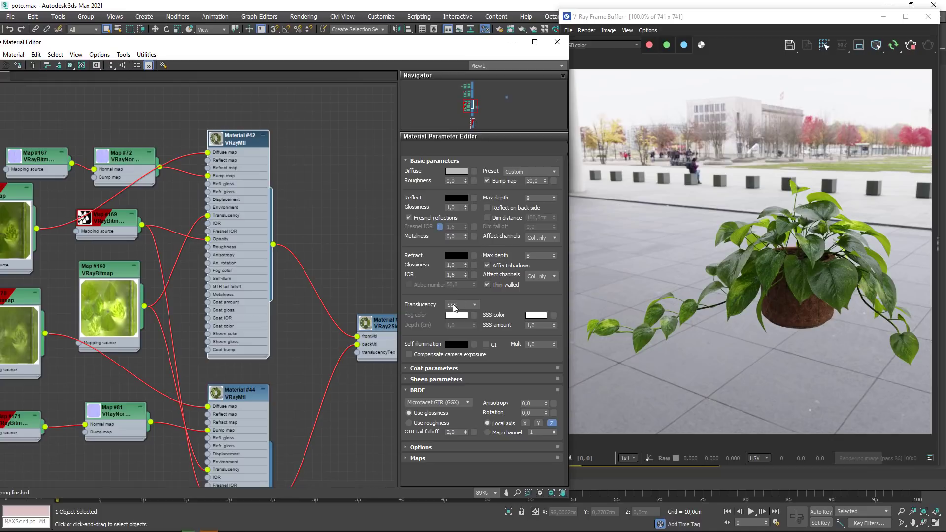
pyautogui.doubleClick(283, 230)
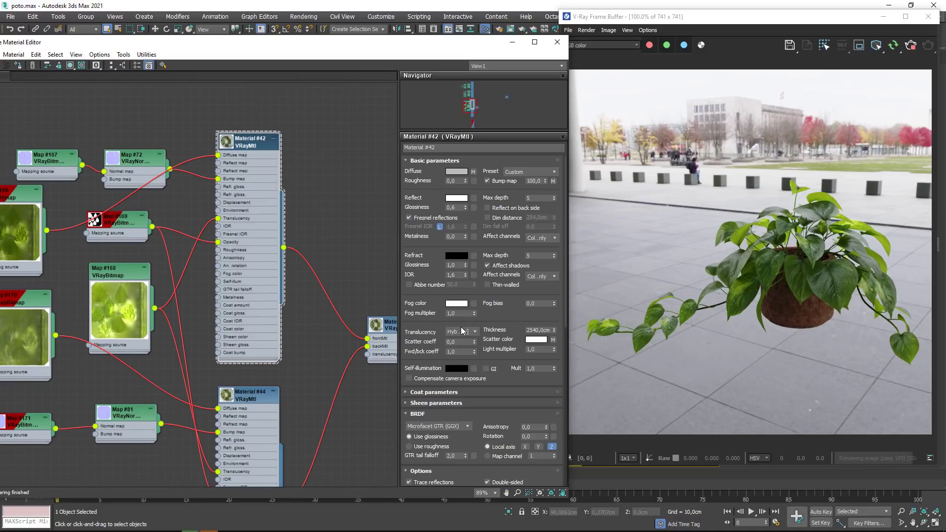
pyautogui.click(462, 331)
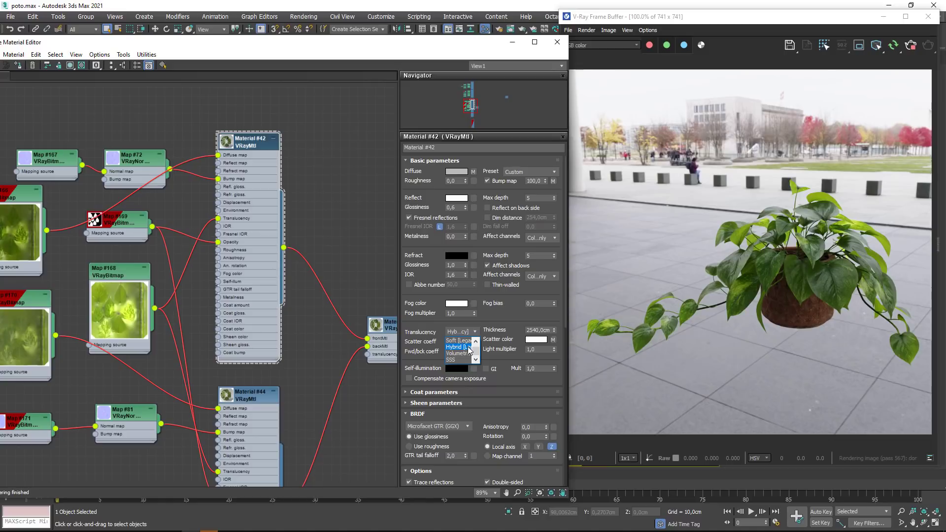
pyautogui.click(461, 347)
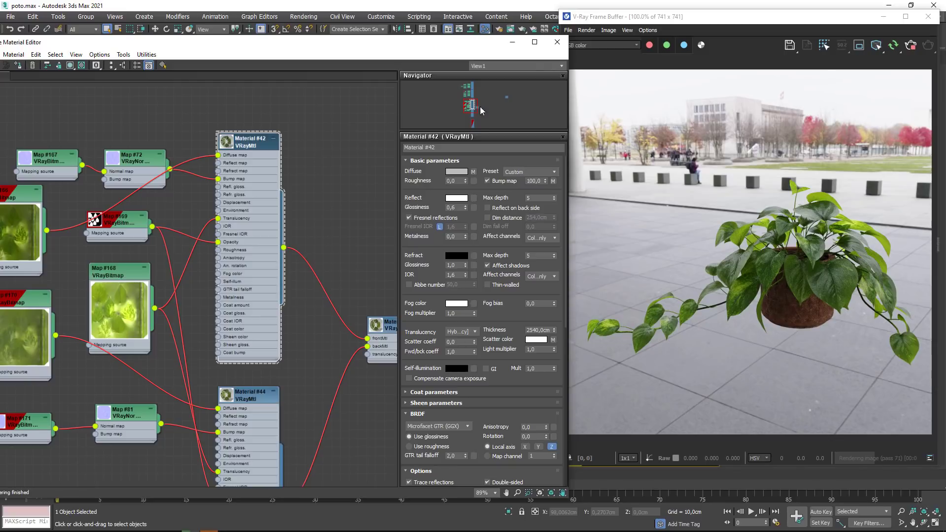
pyautogui.scroll(-5, 317, 297)
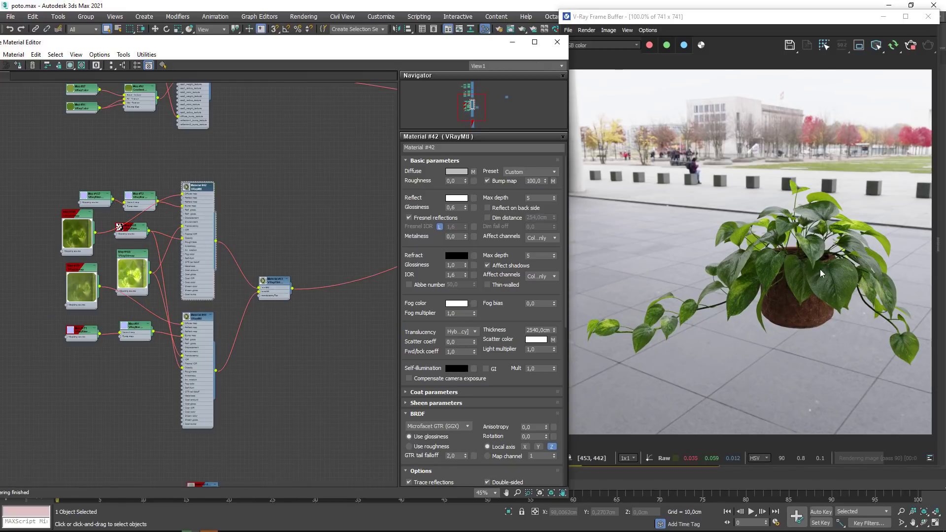
pyautogui.click(557, 42)
# - Orbit and pan the Perspective view to a closer, higher angle, then reopen the Slate editor
pyautogui.scroll(3, 429, 275)
pyautogui.scroll(2, 429, 274)
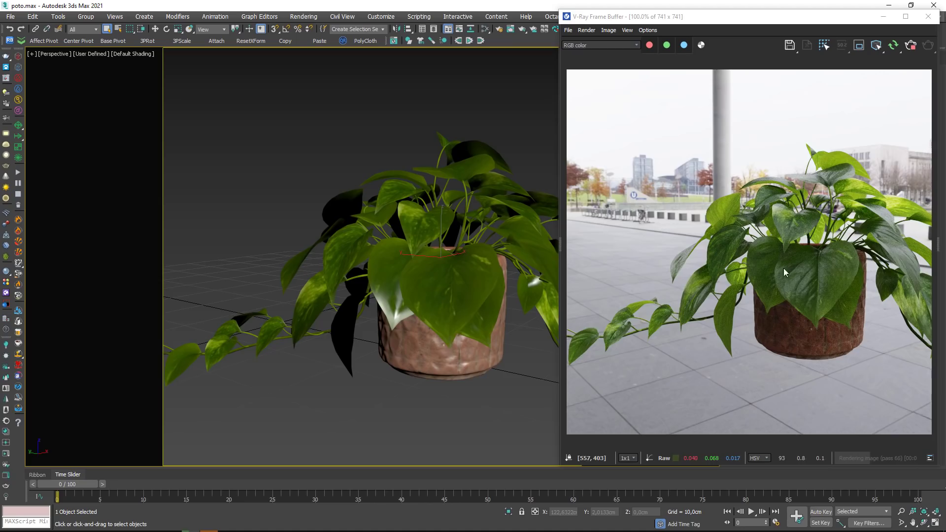
pyautogui.keyDown('alt'); pyautogui.moveTo(389, 256); pyautogui.dragTo(391, 182, button='middle'); pyautogui.keyUp('alt')
pyautogui.scroll(5, 391, 182)
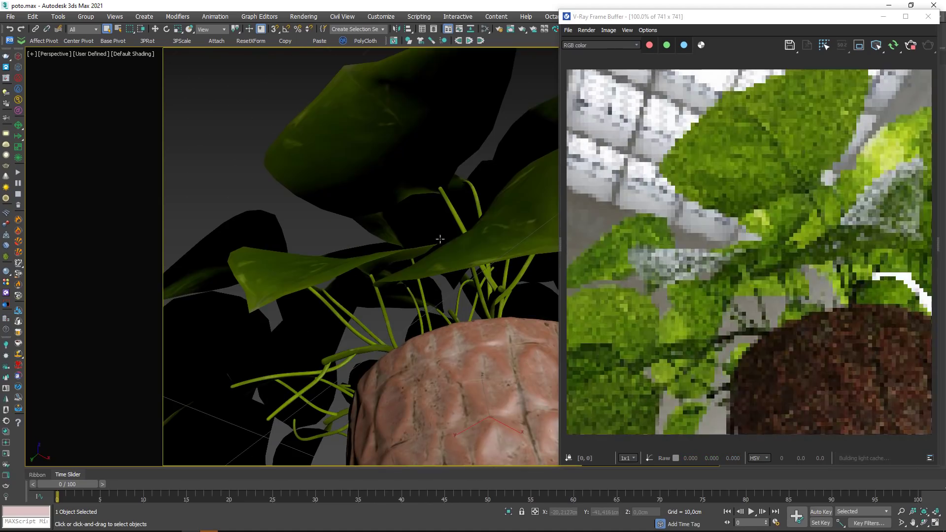
pyautogui.scroll(-3, 379, 219)
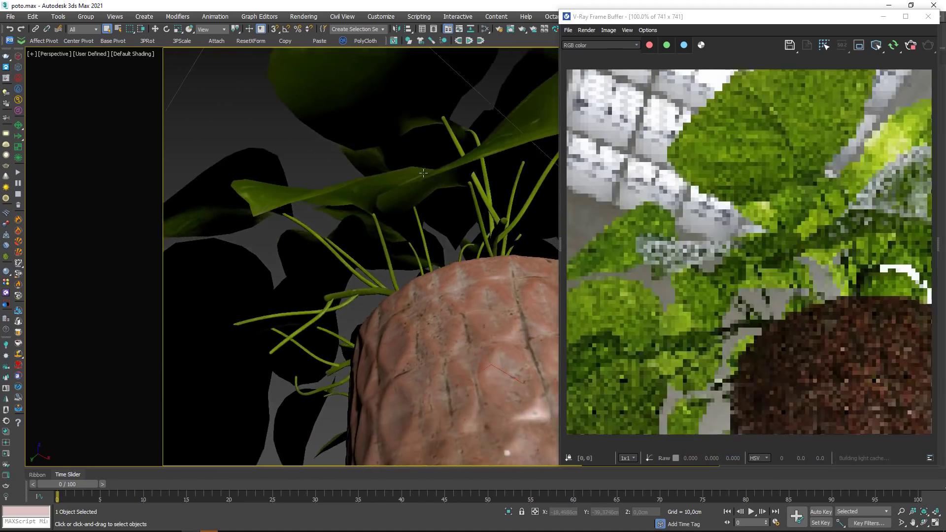
pyautogui.scroll(-4, 379, 219)
pyautogui.keyDown('alt'); pyautogui.moveTo(375, 256); pyautogui.dragTo(379, 220, button='middle'); pyautogui.keyUp('alt')
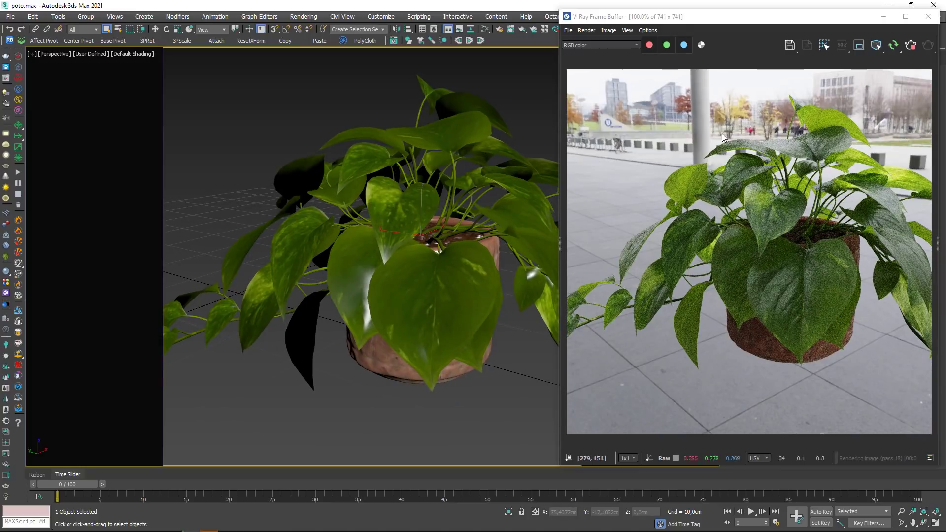
pyautogui.moveTo(381, 222); pyautogui.dragTo(362, 298, button='middle')
pyautogui.press('m')
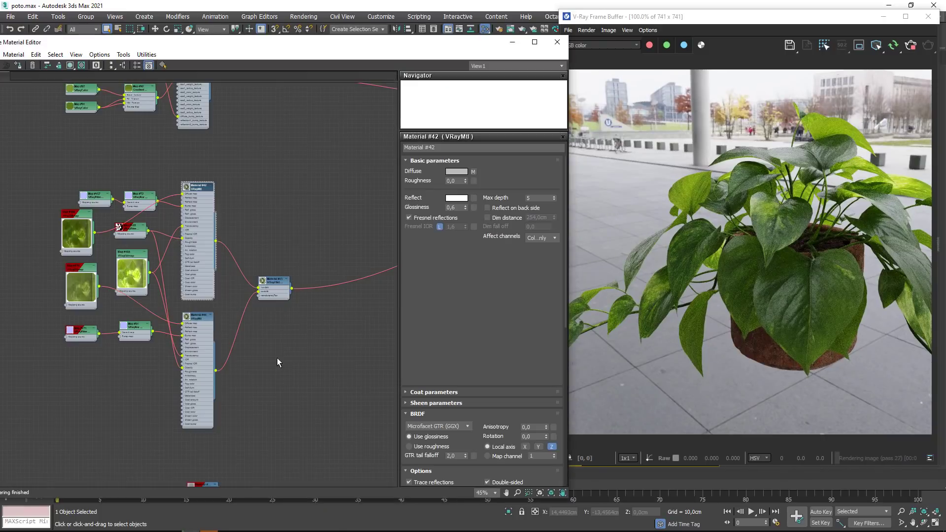
# - Wire new Material #115's output into the VRay2SidedMtl leaf material input
pyautogui.scroll(-2, 297, 295)
pyautogui.moveTo(298, 294)
pyautogui.mouseDown(button='middle')
pyautogui.moveTo(257, 320)
pyautogui.moveTo(229, 268)
pyautogui.mouseUp(button='middle')
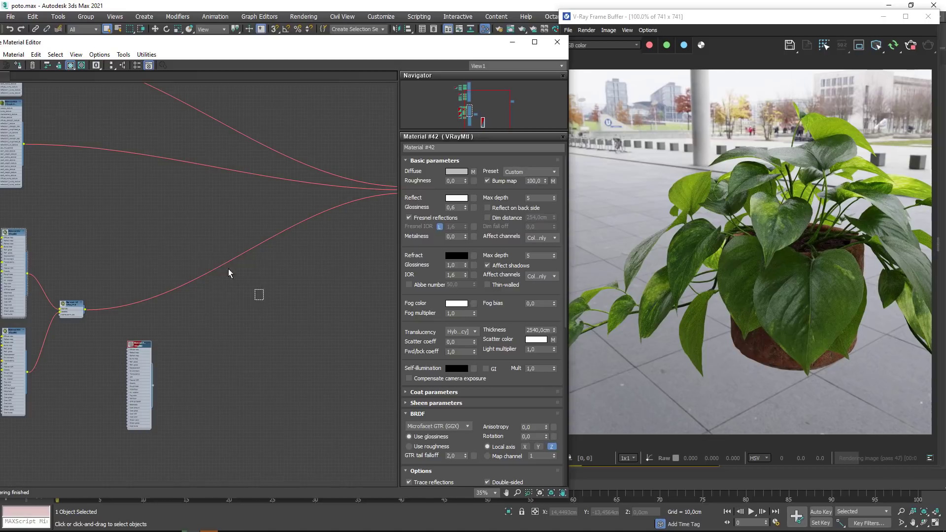
pyautogui.click(228, 268)
pyautogui.moveTo(199, 364); pyautogui.dragTo(120, 380, button='middle')
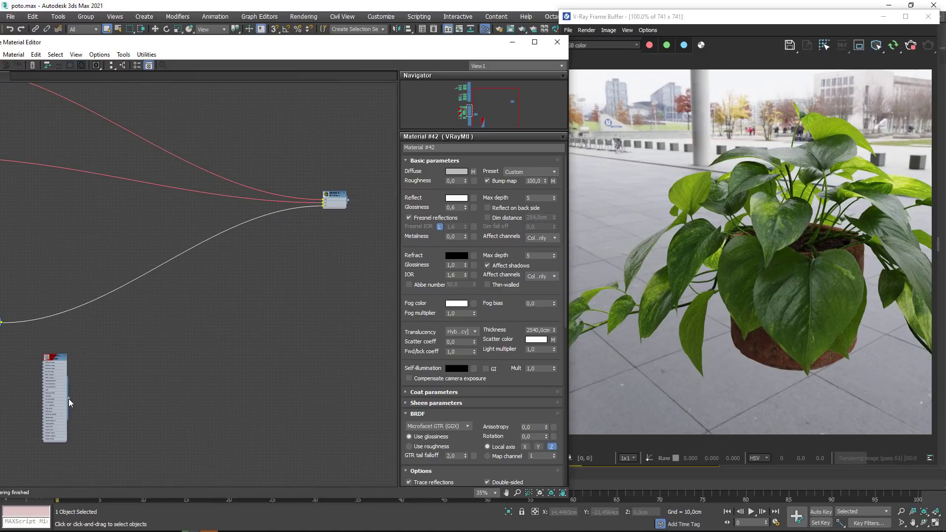
pyautogui.moveTo(69, 398); pyautogui.dragTo(323, 209)
pyautogui.moveTo(60, 404); pyautogui.dragTo(228, 382, button='middle')
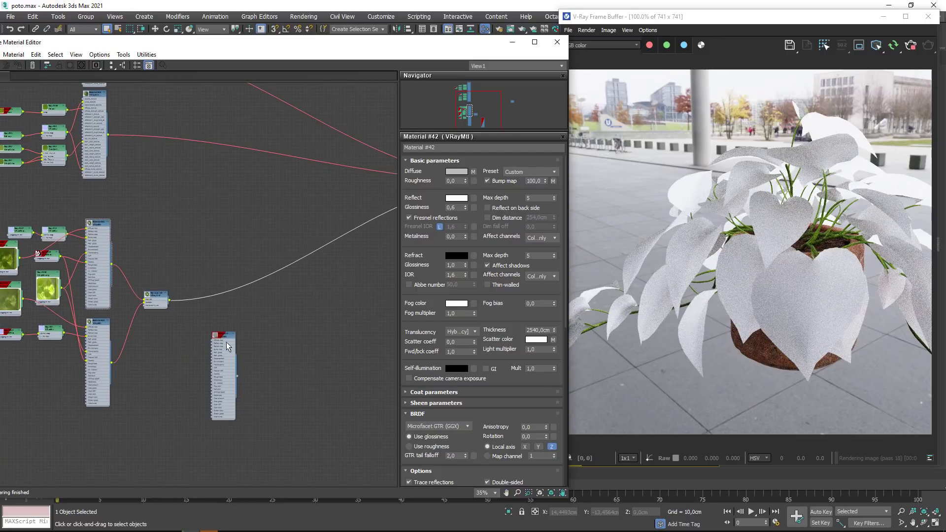
# - Select Material #115's SSS amount for editing and duplicate a leaf texture bitmap node
pyautogui.click(227, 342)
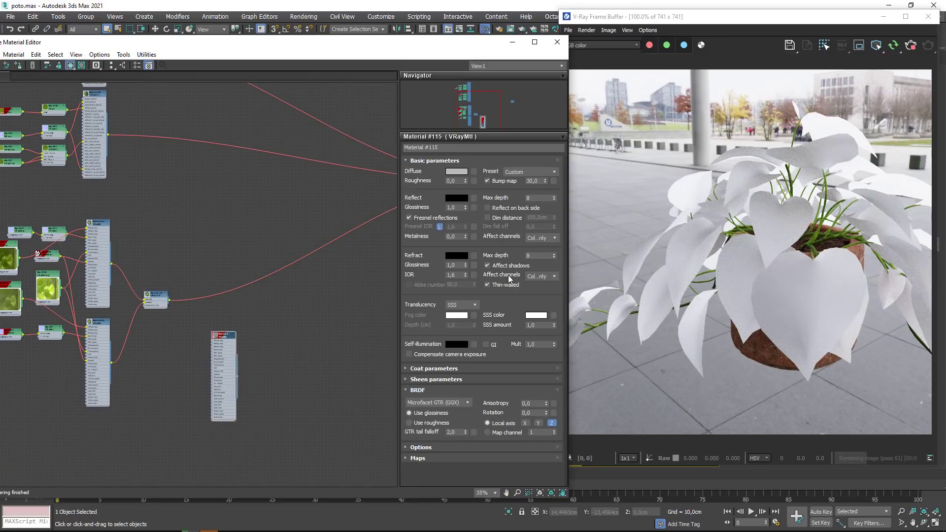
pyautogui.click(500, 285)
pyautogui.doubleClick(541, 325)
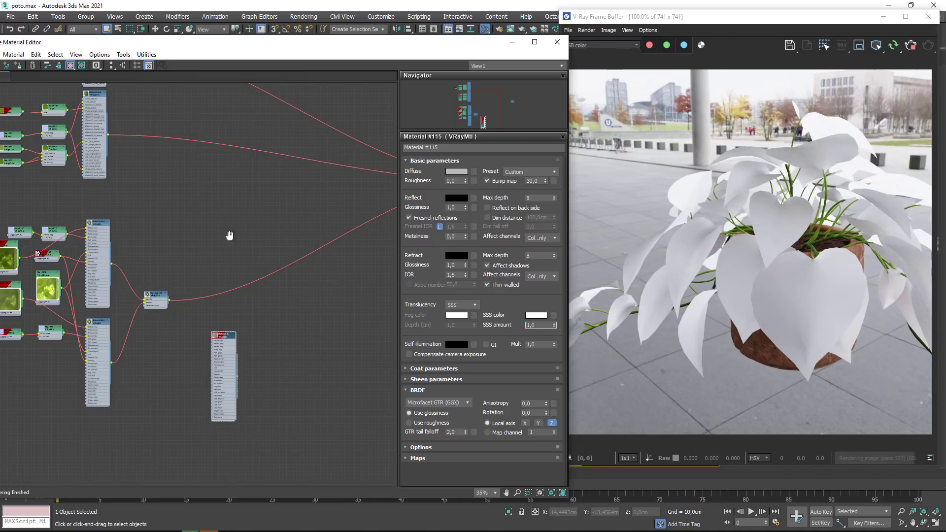
pyautogui.moveTo(229, 235); pyautogui.dragTo(298, 151, button='middle')
pyautogui.keyDown('shift'); pyautogui.moveTo(78, 222); pyautogui.dragTo(279, 253); pyautogui.keyUp('shift')
# - Arrange the new material and texture nodes and try SSS amounts of 0.5 and 0.1
pyautogui.doubleClick(245, 258)
pyautogui.scroll(7, 276, 258)
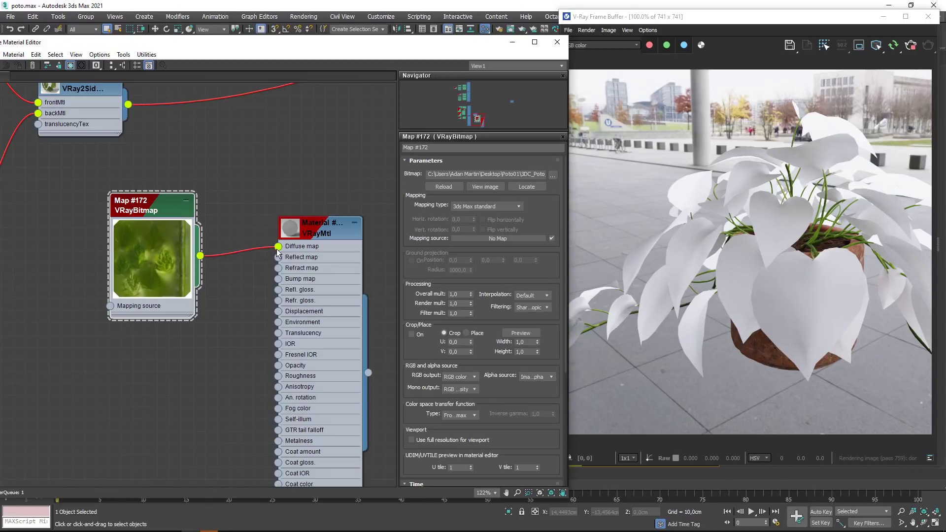
pyautogui.scroll(-3, 231, 290)
pyautogui.moveTo(294, 285); pyautogui.dragTo(321, 325)
pyautogui.moveTo(192, 271); pyautogui.dragTo(212, 284)
pyautogui.click(321, 296)
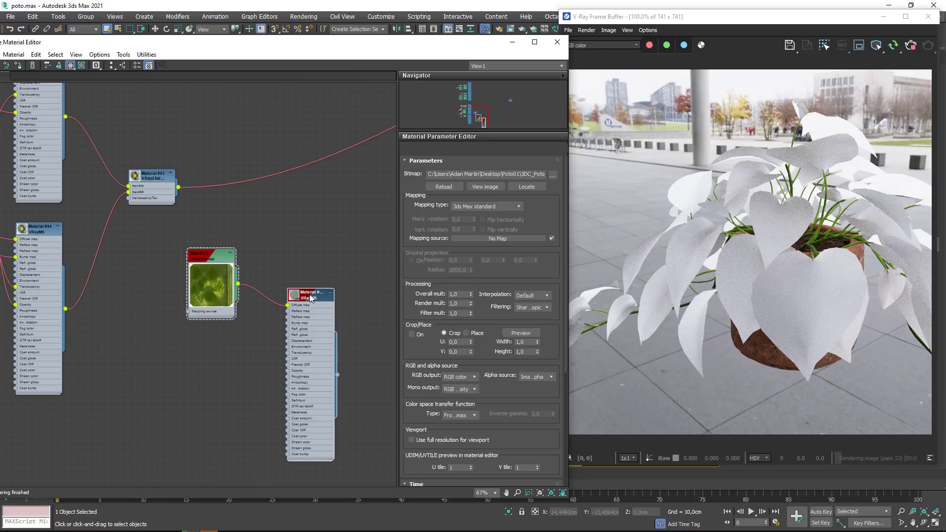
pyautogui.click(309, 296)
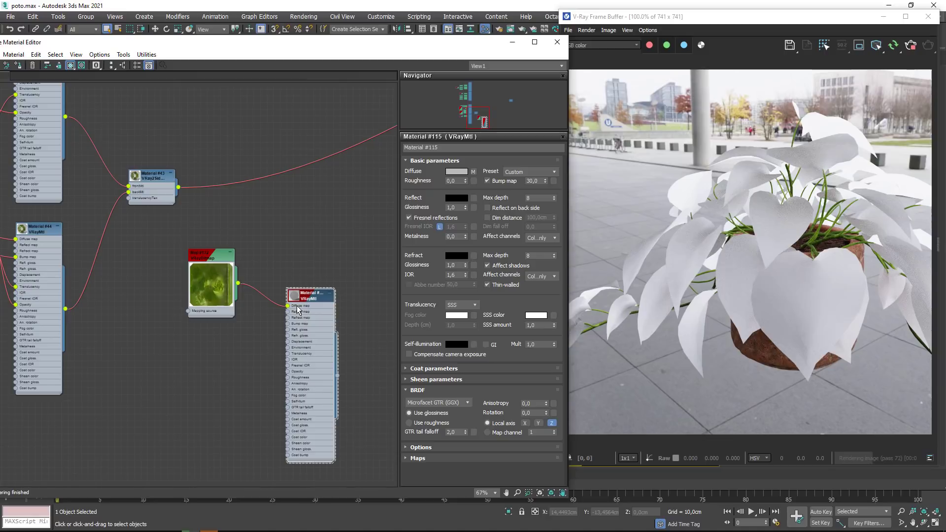
pyautogui.click(539, 325)
pyautogui.press('Return')
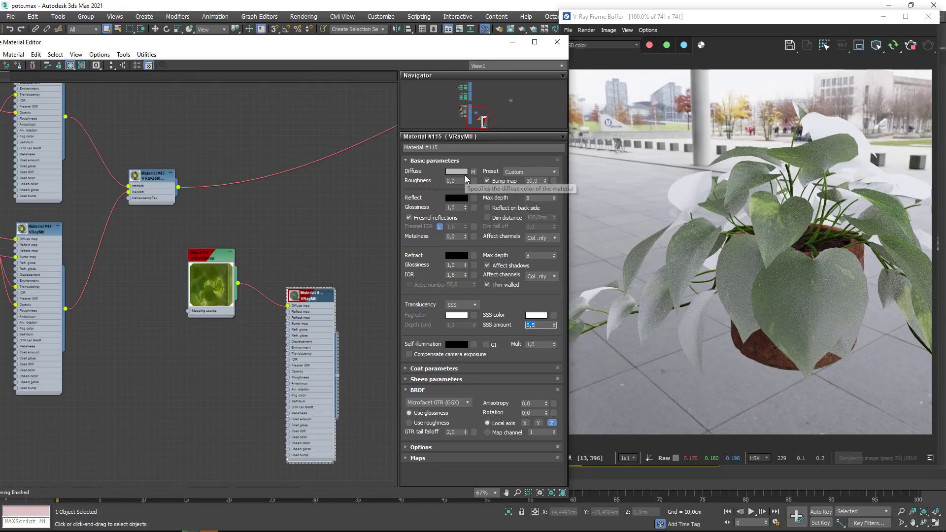
pyautogui.write('0,1')
pyautogui.press('Return')
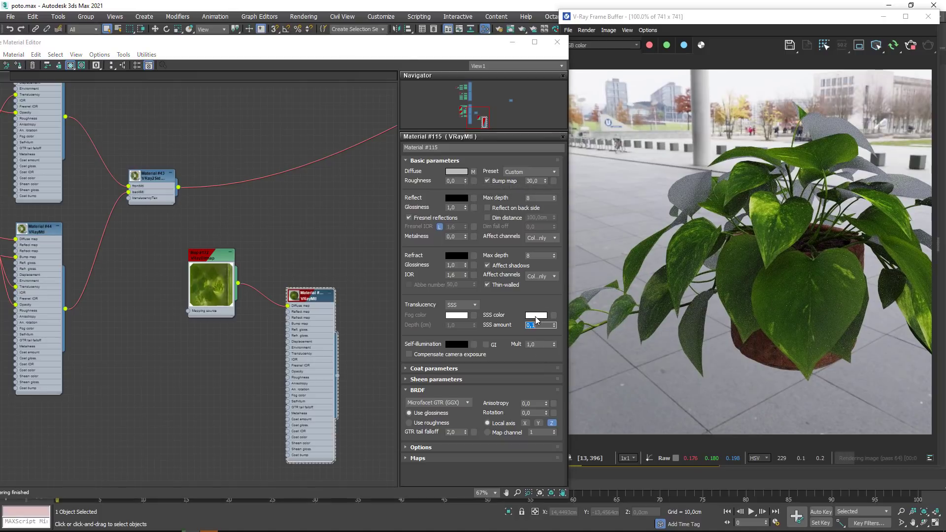
# - Give Material #115 a darker yellow-green SSS colour and settle the SSS amount at 0.3
pyautogui.click(536, 316)
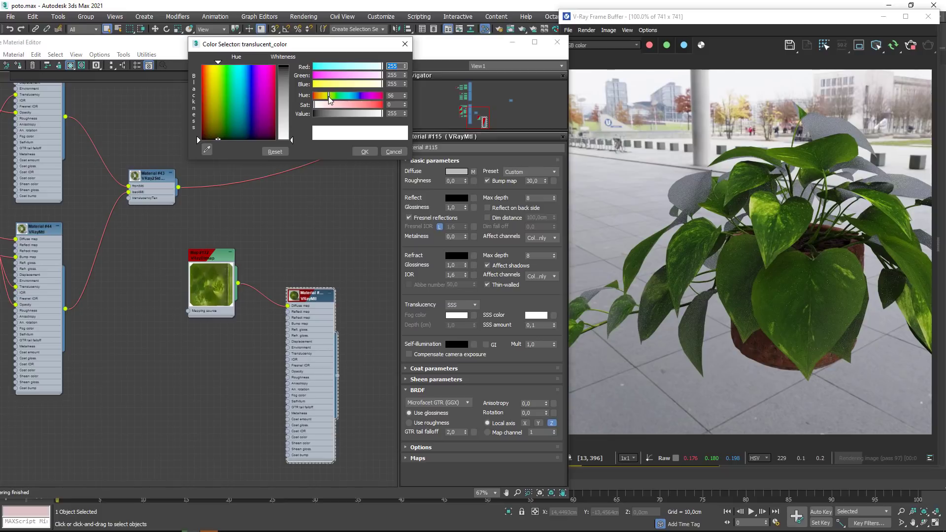
pyautogui.click(221, 80)
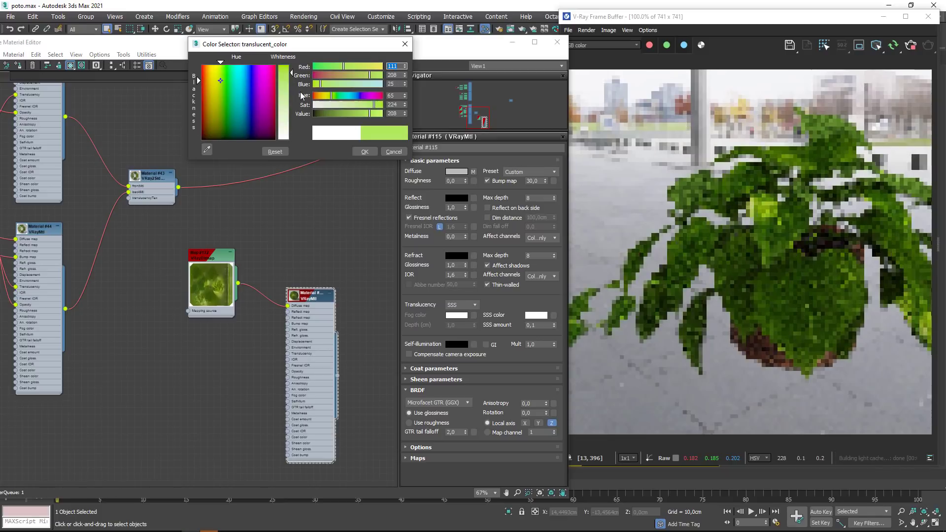
pyautogui.moveTo(331, 96); pyautogui.dragTo(360, 112)
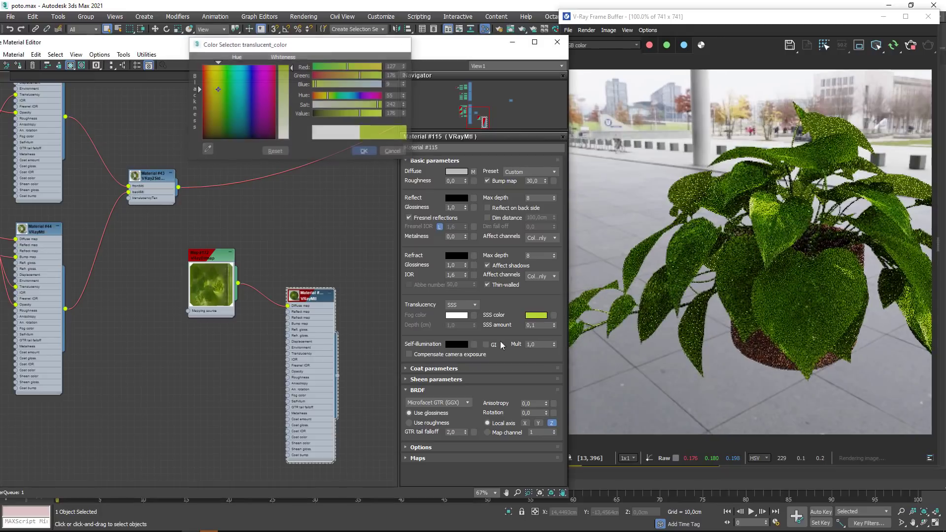
pyautogui.click(543, 326)
pyautogui.write('5')
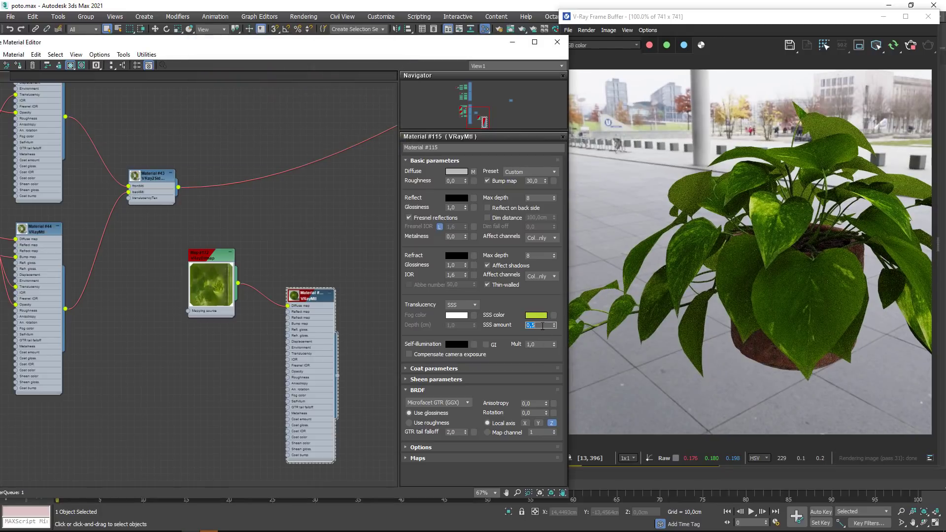
pyautogui.press('Return')
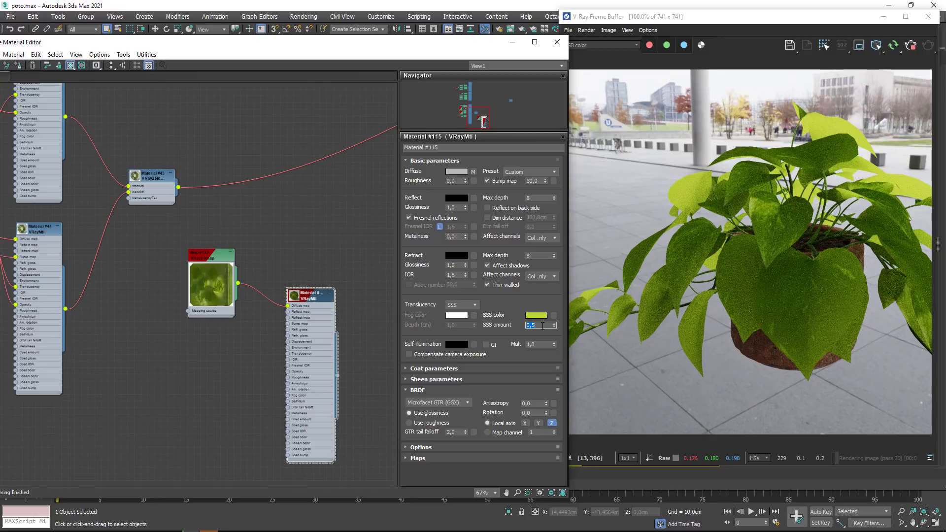
pyautogui.write('0,3')
pyautogui.press('Return')
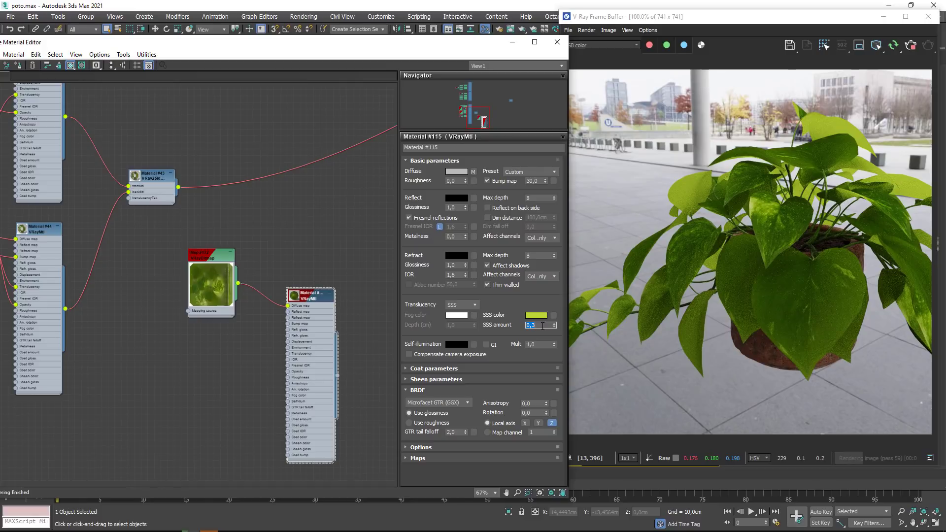
pyautogui.scroll(-2, 131, 296)
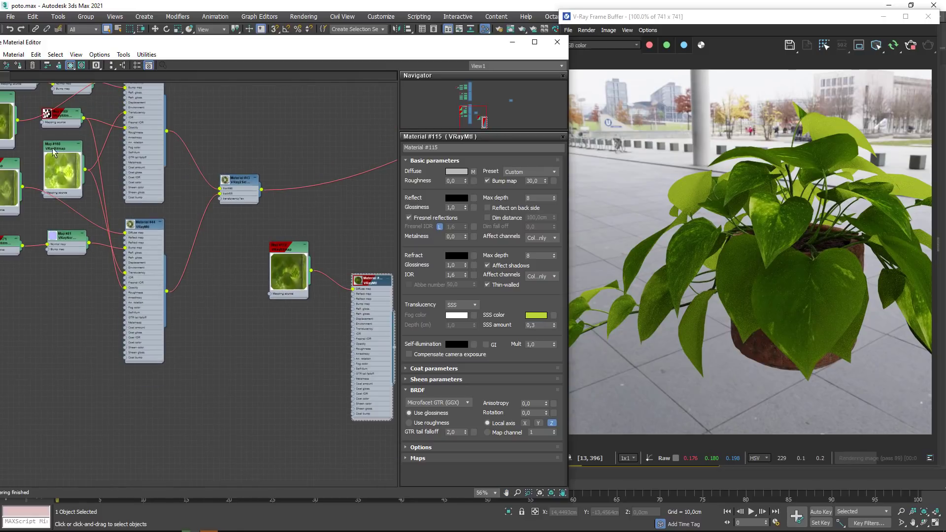
# - Copy leaf bitmap Map #168 as Map #173 and instance it into Material #115's SSS colour slot
pyautogui.keyDown('shift'); pyautogui.moveTo(55, 153); pyautogui.dragTo(280, 321); pyautogui.keyUp('shift')
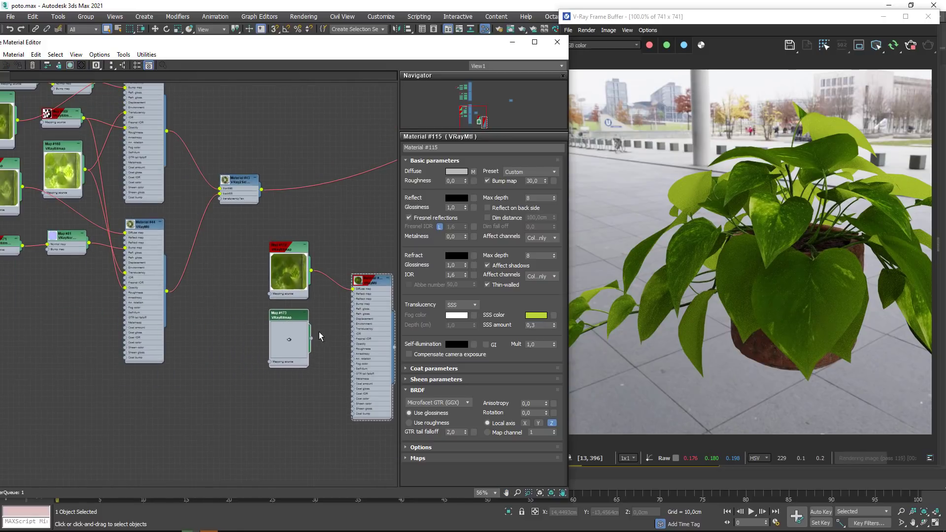
pyautogui.doubleClick(290, 339)
pyautogui.scroll(5, 290, 340)
pyautogui.moveTo(290, 339); pyautogui.dragTo(219, 330, button='middle')
pyautogui.doubleClick(339, 219)
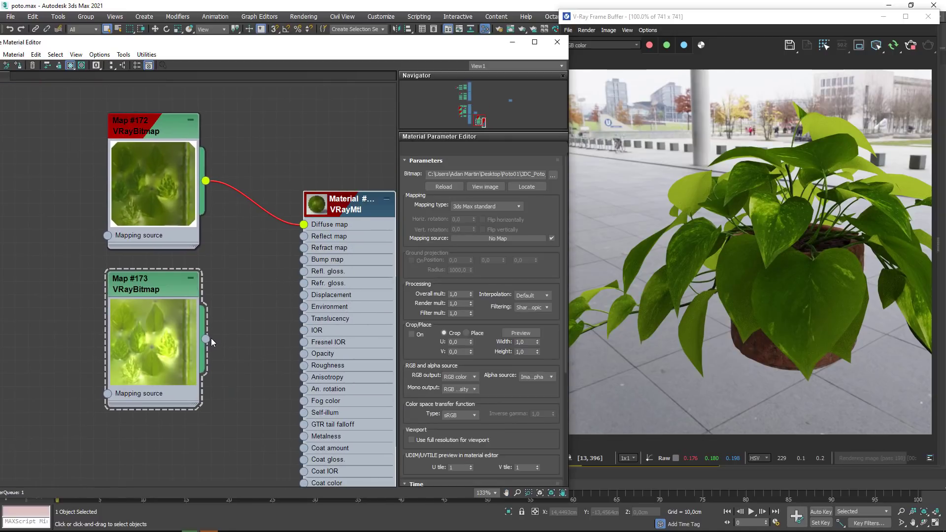
pyautogui.doubleClick(345, 211)
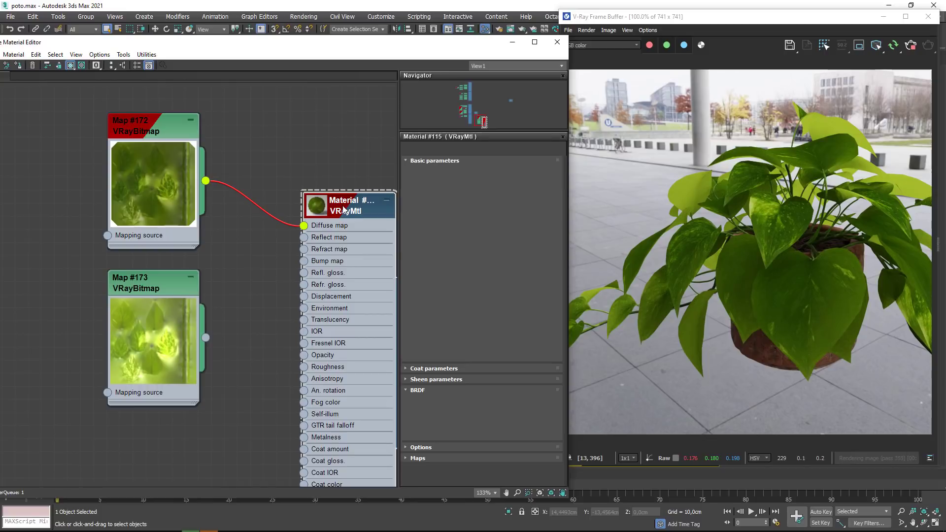
pyautogui.moveTo(206, 338); pyautogui.dragTo(554, 315)
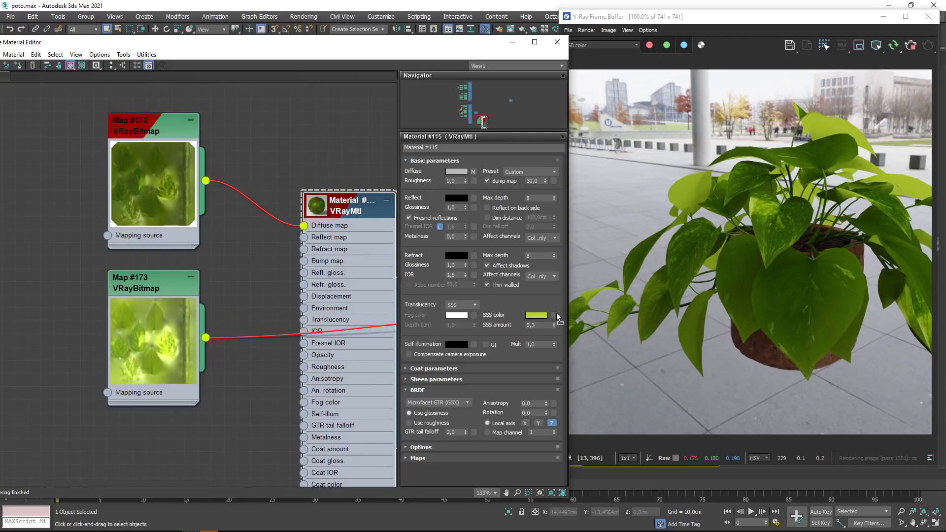
pyautogui.click(250, 300)
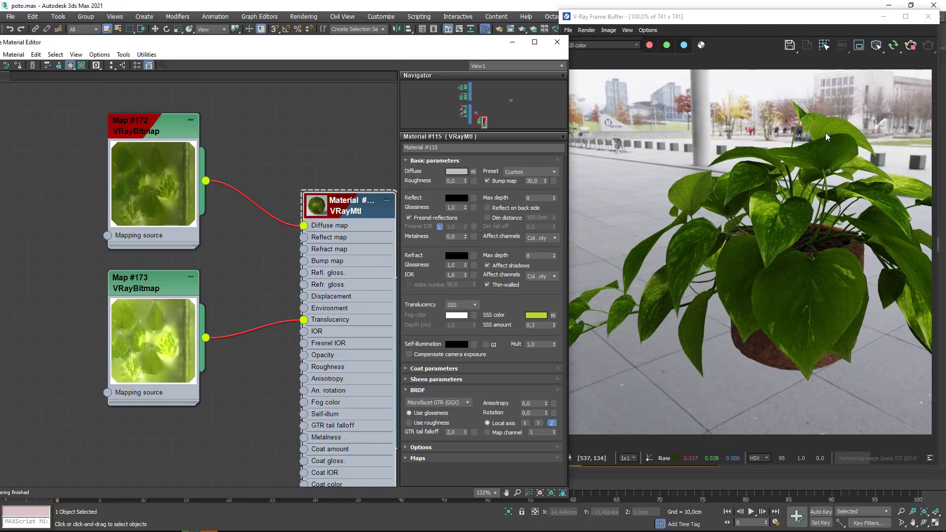
# - Move Map #173 and Map #172 lower in the node graph and recentre the view
pyautogui.scroll(2, 830, 129)
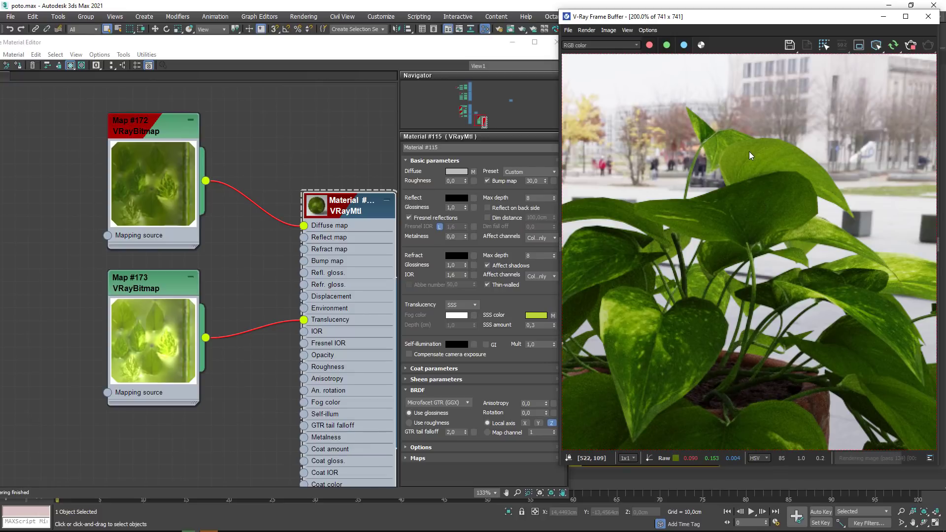
pyautogui.scroll(-2, 775, 166)
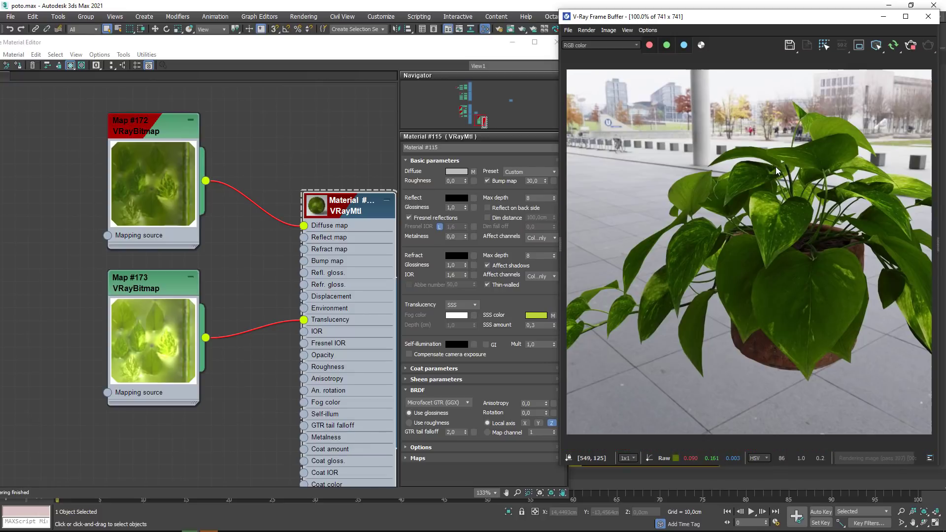
pyautogui.scroll(-2, 780, 257)
pyautogui.scroll(2, 753, 259)
pyautogui.moveTo(172, 300); pyautogui.dragTo(171, 326)
pyautogui.moveTo(167, 193); pyautogui.dragTo(167, 220)
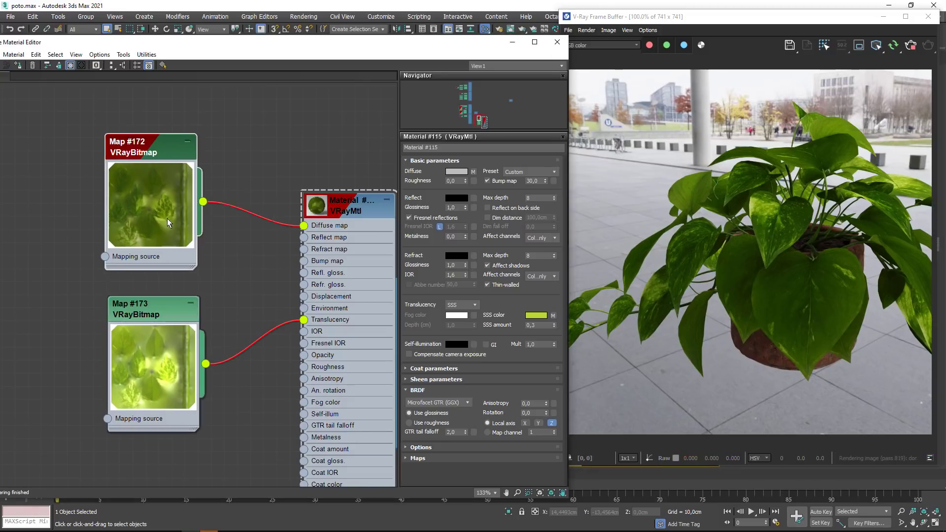
pyautogui.moveTo(168, 220); pyautogui.dragTo(169, 180, button='middle')
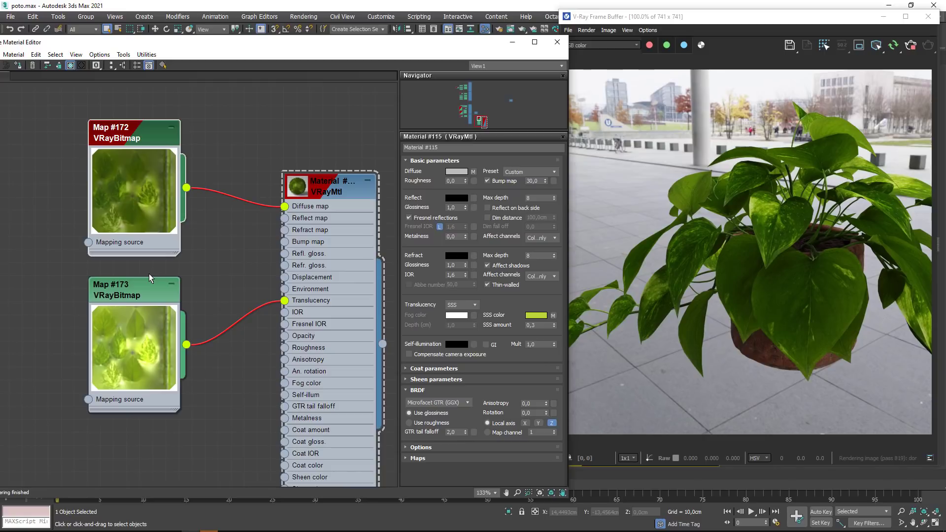
pyautogui.moveTo(283, 254); pyautogui.dragTo(260, 255, button='middle')
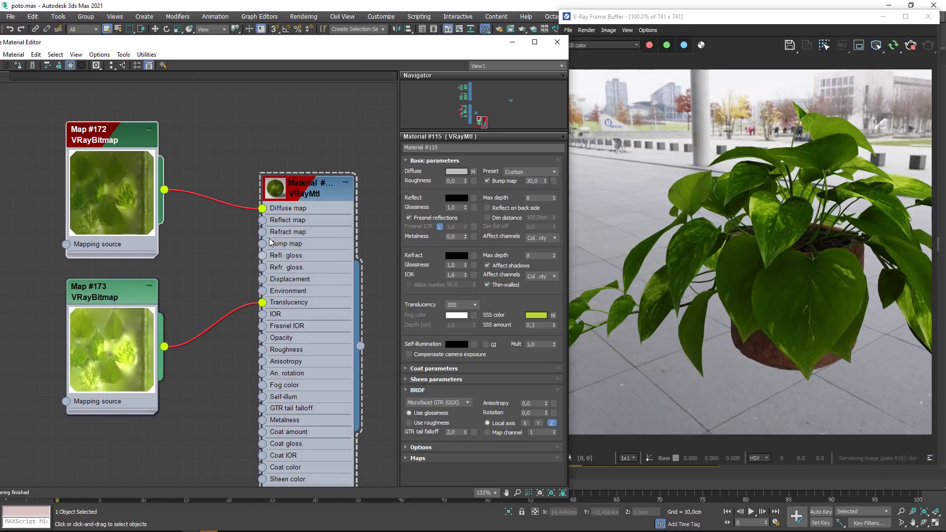
# - Give Material #115 a white reflect colour and a reflection glossiness of 0.6
pyautogui.click(458, 199)
pyautogui.moveTo(319, 114); pyautogui.dragTo(383, 114)
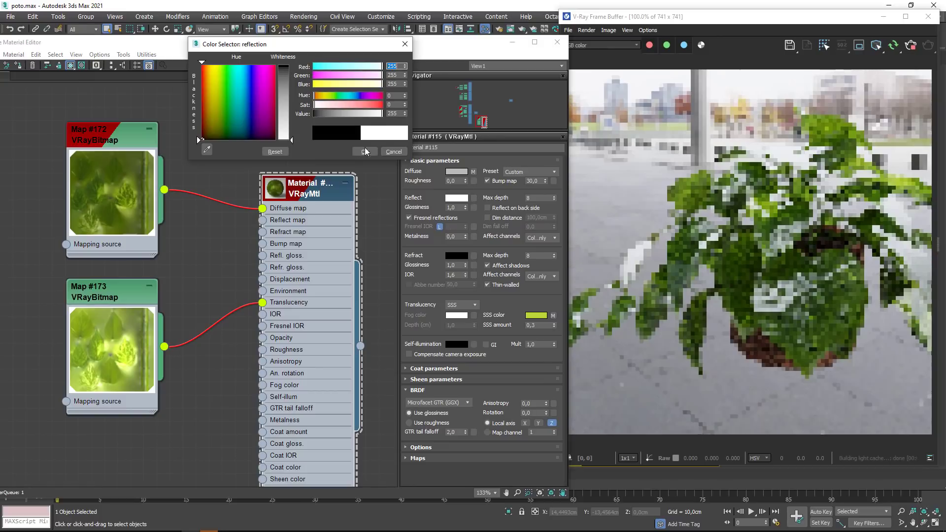
pyautogui.click(364, 151)
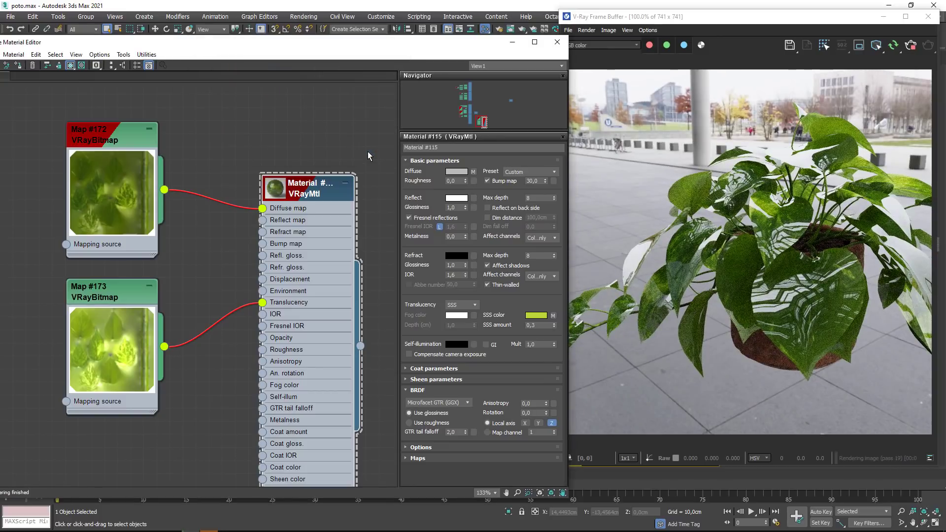
pyautogui.doubleClick(457, 208)
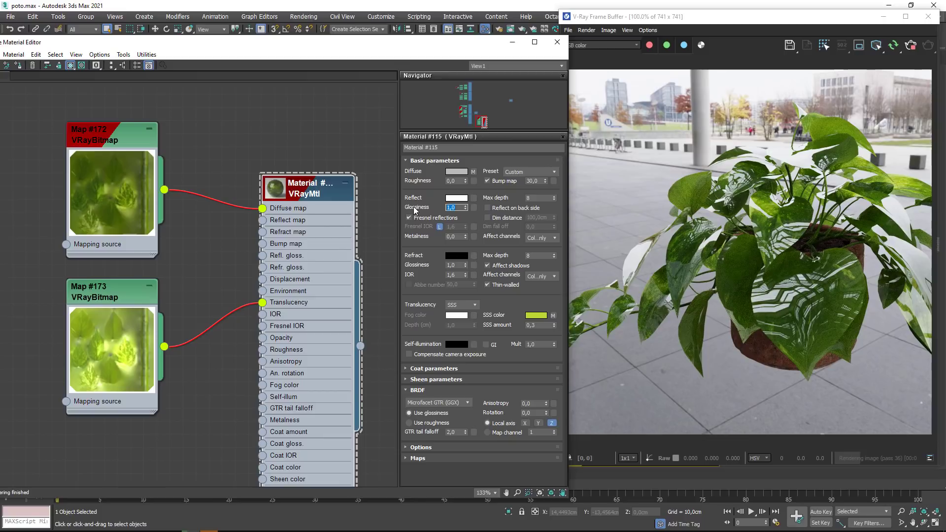
pyautogui.write('0,6')
pyautogui.press('Return')
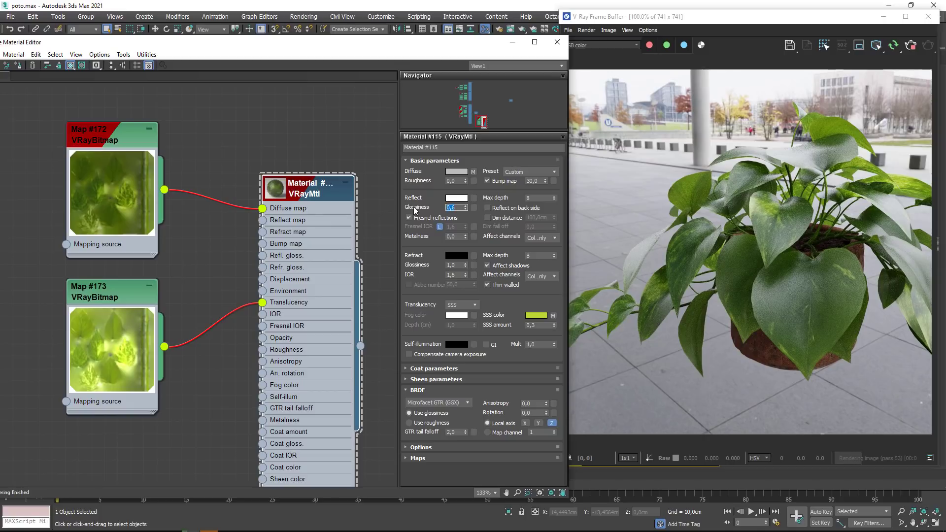
pyautogui.scroll(-5, 253, 134)
pyautogui.moveTo(253, 134)
pyautogui.mouseDown(button='middle')
pyautogui.moveTo(249, 288)
pyautogui.moveTo(244, 241)
pyautogui.mouseUp(button='middle')
pyautogui.moveTo(243, 224); pyautogui.dragTo(240, 226)
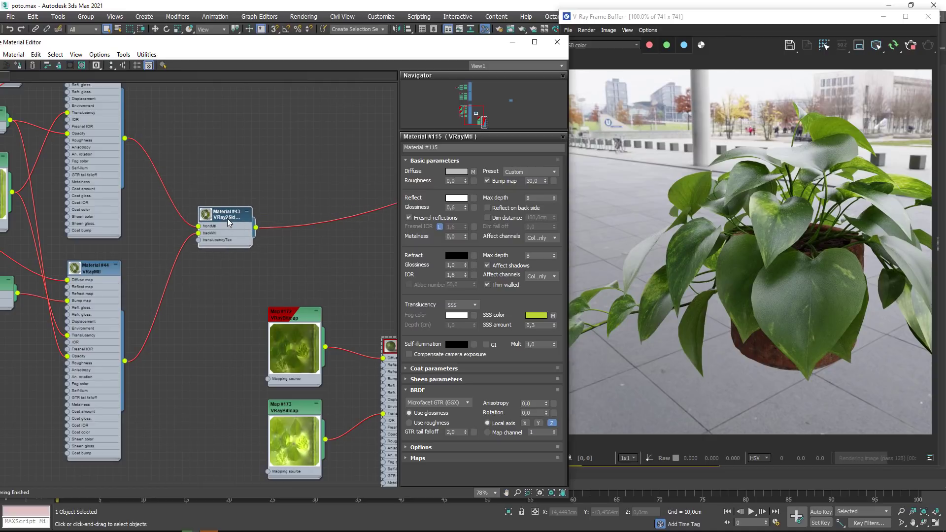
# - Inspect two-sided Material #43 and front leaf Material #42 in the Slate editor
pyautogui.moveTo(234, 226); pyautogui.dragTo(240, 234)
pyautogui.doubleClick(229, 224)
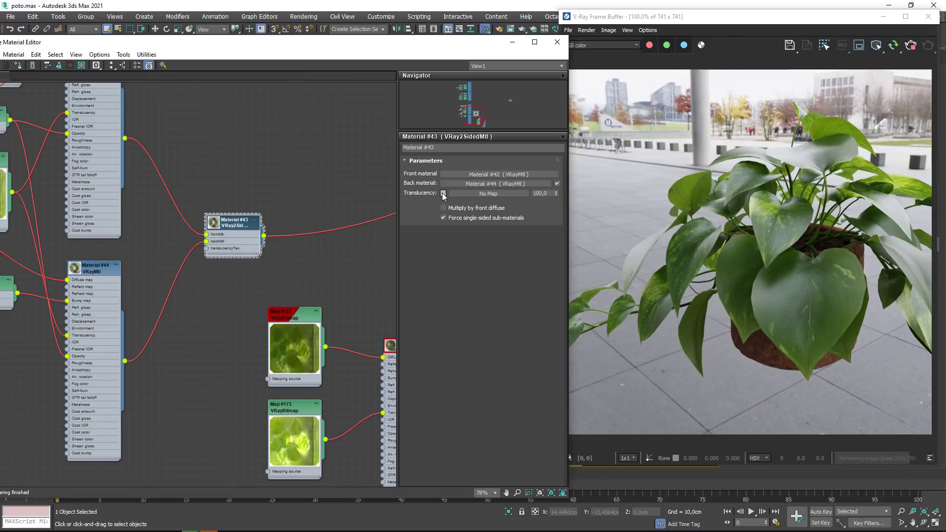
pyautogui.moveTo(263, 259); pyautogui.dragTo(349, 359, button='middle')
pyautogui.click(184, 145)
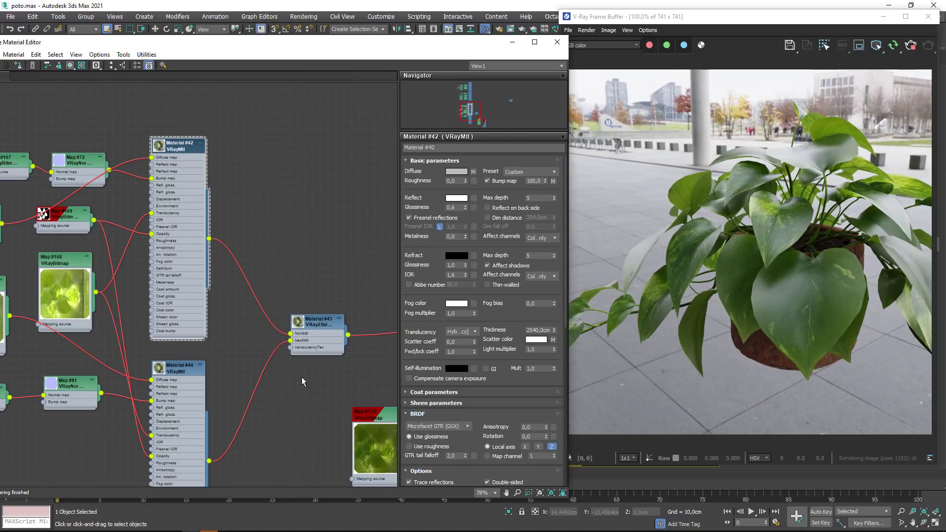
# - Enter an IOR of 1.52 on Material #115
pyautogui.moveTo(327, 384); pyautogui.dragTo(88, 155, button='middle')
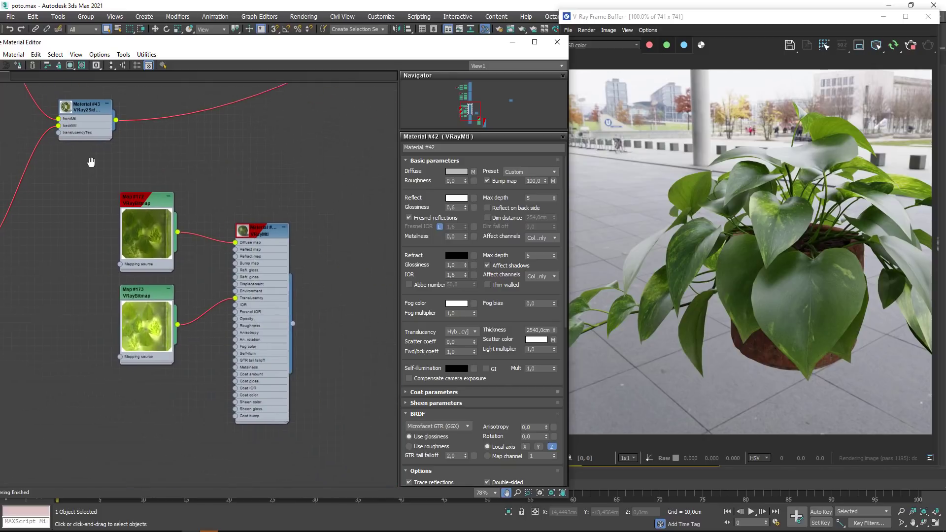
pyautogui.click(256, 225)
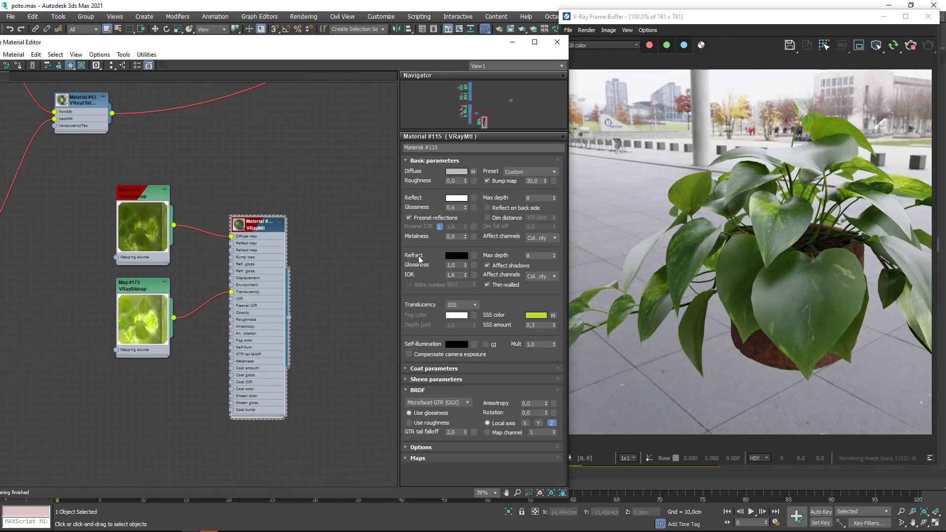
pyautogui.click(462, 274)
pyautogui.write('1,52')
pyautogui.press('Return')
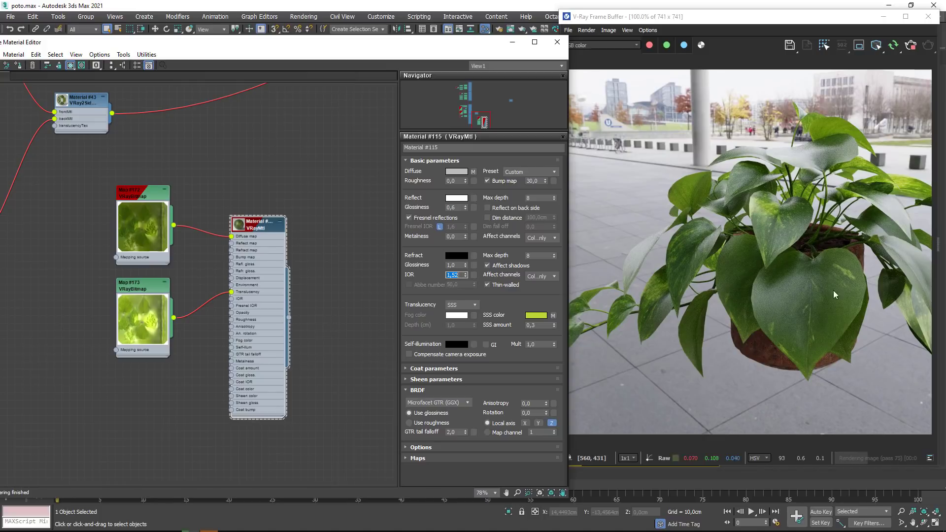
pyautogui.scroll(2, 799, 300)
pyautogui.scroll(-2, 799, 300)
# - Tidy the node layout and wire normal map Map #174 into Material #115's Bump map socket
pyautogui.moveTo(151, 325)
pyautogui.mouseDown()
pyautogui.moveTo(134, 357)
pyautogui.moveTo(158, 409)
pyautogui.mouseUp()
pyautogui.moveTo(39, 265); pyautogui.dragTo(220, 332, button='middle')
pyautogui.scroll(-3, 219, 332)
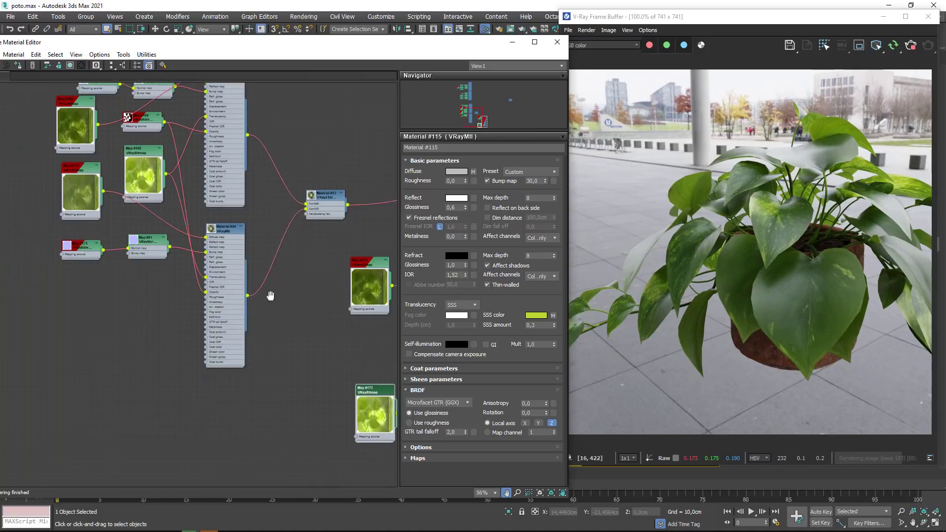
pyautogui.press('l')
pyautogui.moveTo(165, 108); pyautogui.dragTo(267, 170)
pyautogui.scroll(-2, 267, 224)
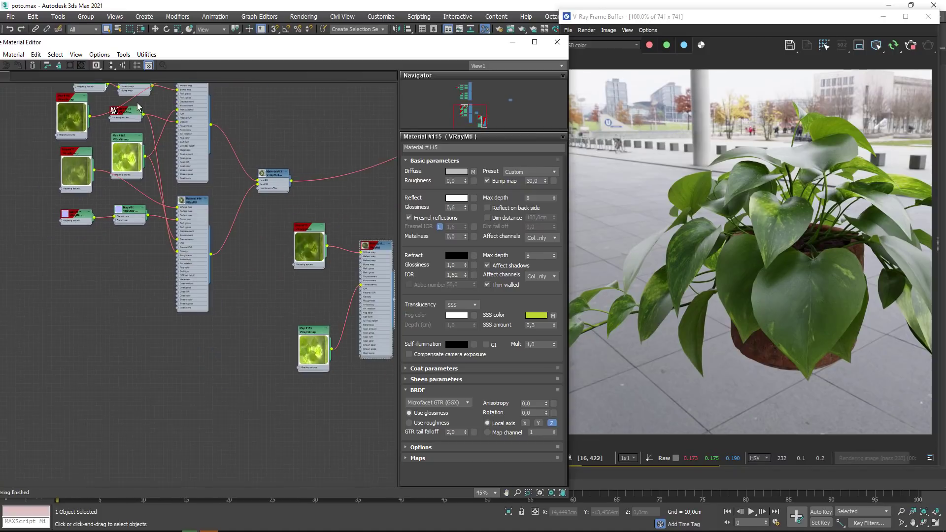
pyautogui.moveTo(295, 290); pyautogui.dragTo(291, 320, button='middle')
pyautogui.click(306, 321)
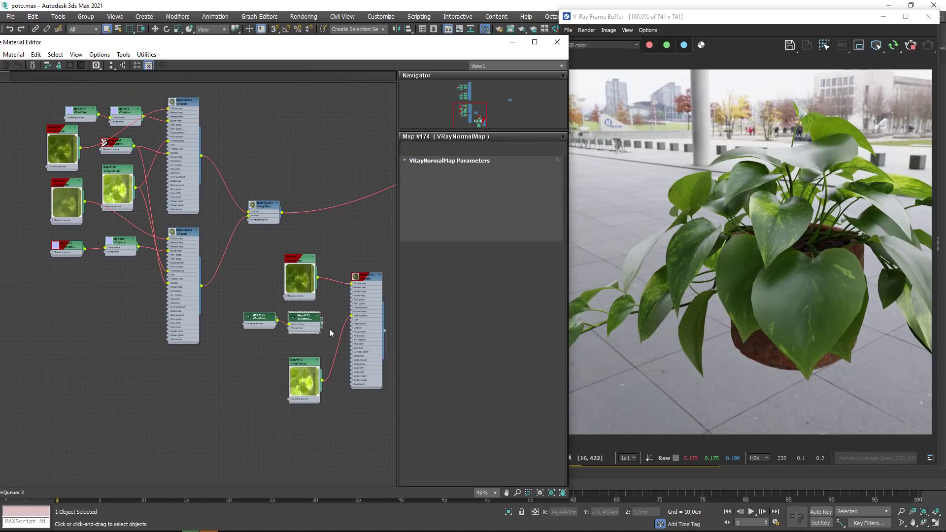
pyautogui.scroll(8, 330, 329)
pyautogui.scroll(1, 245, 335)
pyautogui.moveTo(240, 332); pyautogui.dragTo(324, 252)
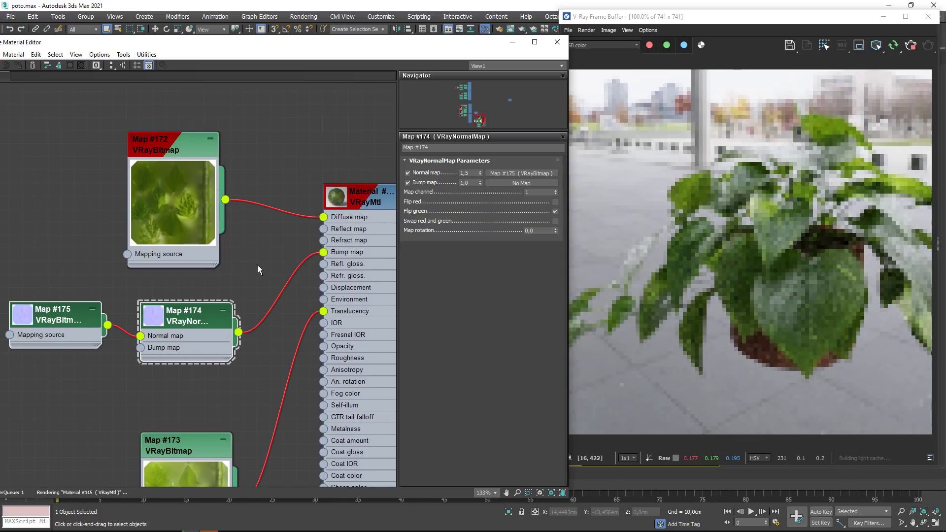
# - Set Material #115's bump map amount to 100
pyautogui.moveTo(377, 198); pyautogui.dragTo(325, 187, button='middle')
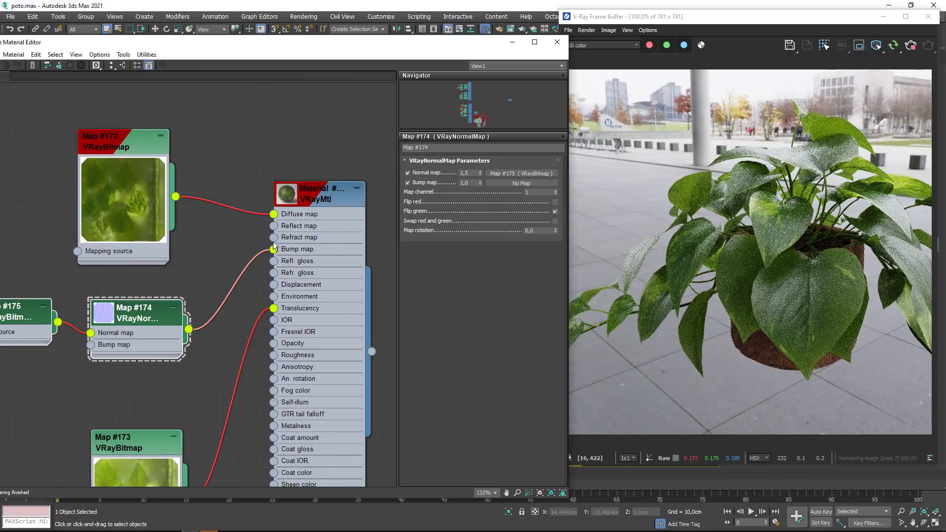
pyautogui.doubleClick(323, 190)
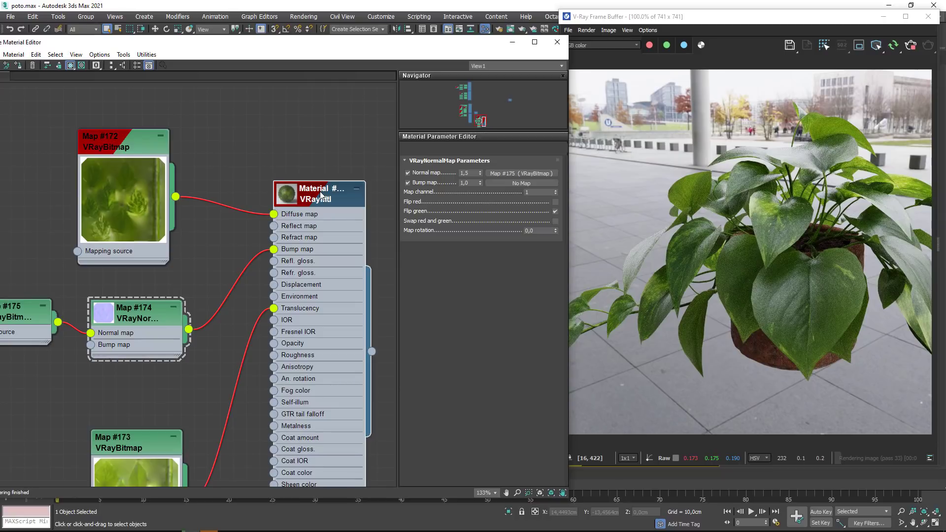
pyautogui.doubleClick(320, 195)
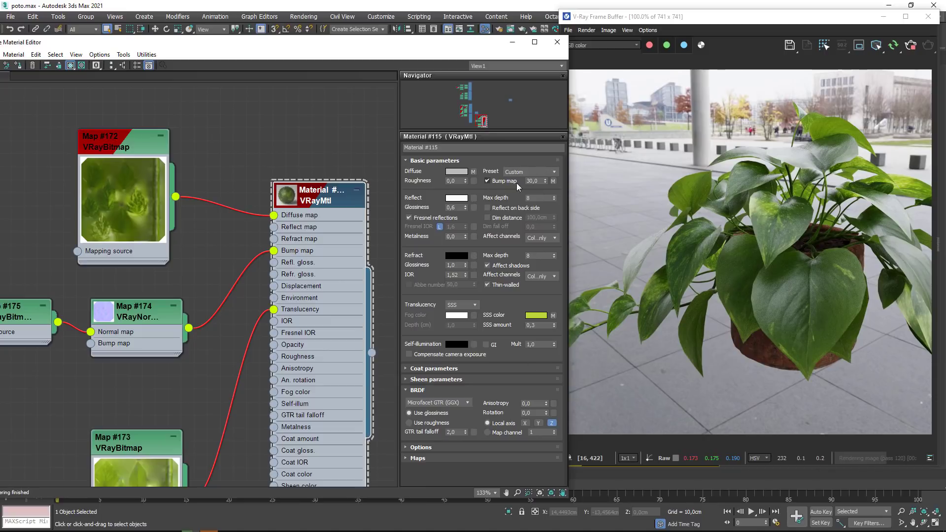
pyautogui.doubleClick(541, 181)
pyautogui.write('100')
pyautogui.press('Return')
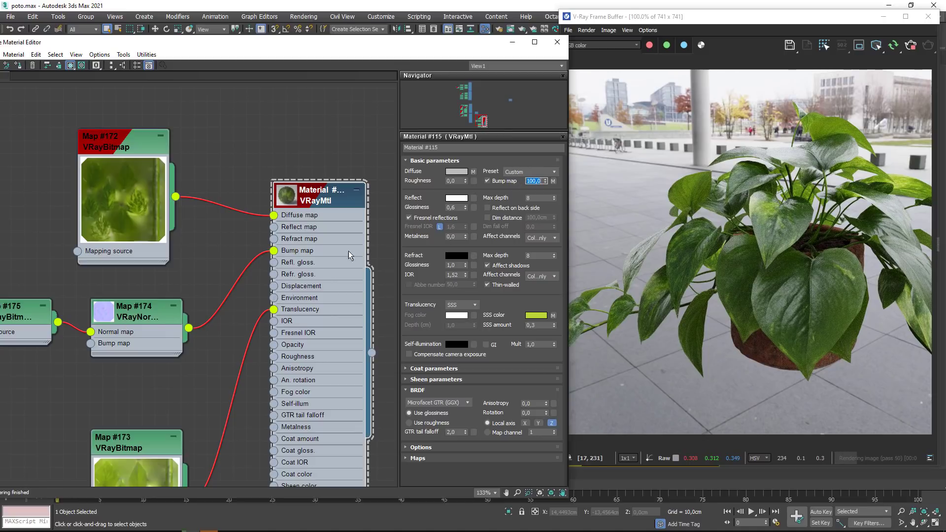
# - Set Material #115's SSS amount to 0.4
pyautogui.moveTo(151, 358)
pyautogui.mouseDown(button='middle')
pyautogui.moveTo(242, 331)
pyautogui.moveTo(189, 329)
pyautogui.mouseUp(button='middle')
pyautogui.moveTo(164, 266)
pyautogui.mouseDown()
pyautogui.moveTo(157, 262)
pyautogui.moveTo(163, 266)
pyautogui.mouseUp()
pyautogui.click(164, 332)
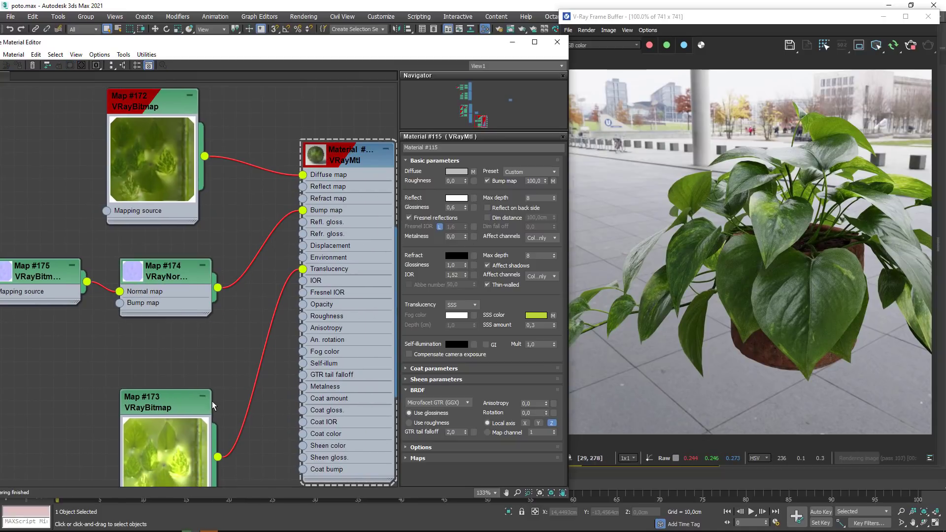
pyautogui.moveTo(212, 401); pyautogui.dragTo(201, 288, button='middle')
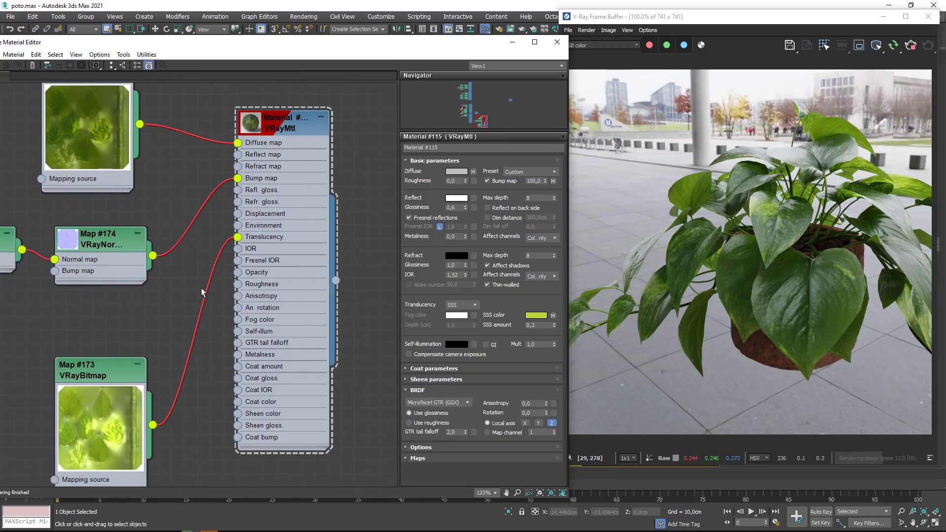
pyautogui.doubleClick(544, 325)
pyautogui.write('0,6')
pyautogui.press('Return')
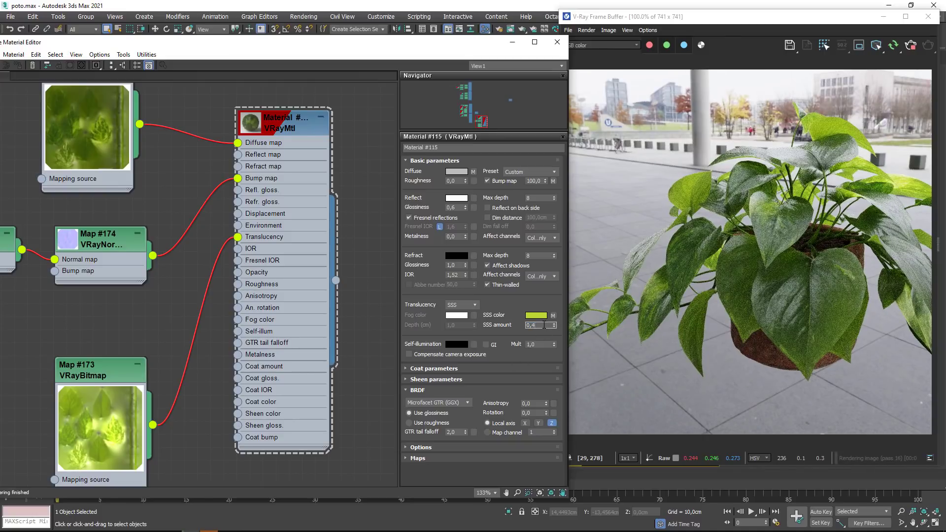
pyautogui.press('Return')
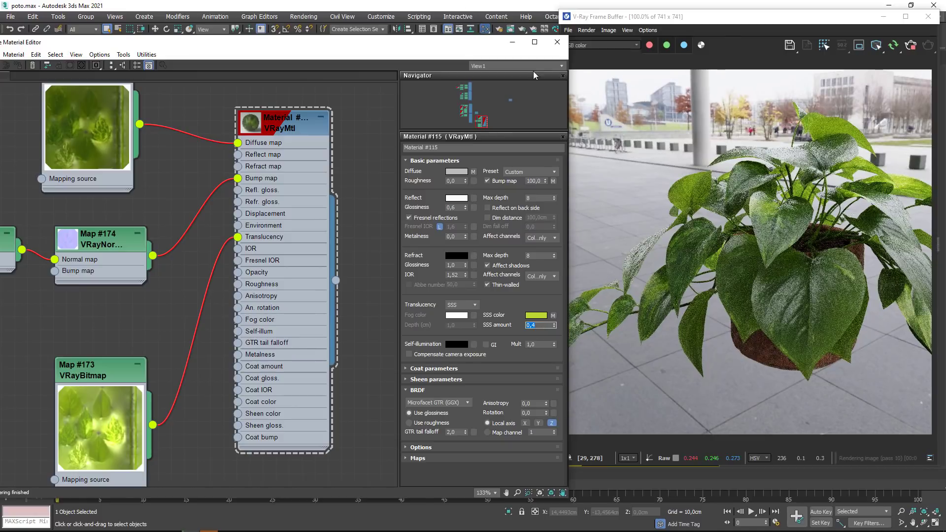
# - Close the editor to check the viewport, then reopen it and rearrange the node graph
pyautogui.click(557, 42)
pyautogui.moveTo(407, 205)
pyautogui.mouseDown(button='middle')
pyautogui.moveTo(440, 281)
pyautogui.moveTo(452, 283)
pyautogui.moveTo(368, 285)
pyautogui.mouseUp(button='middle')
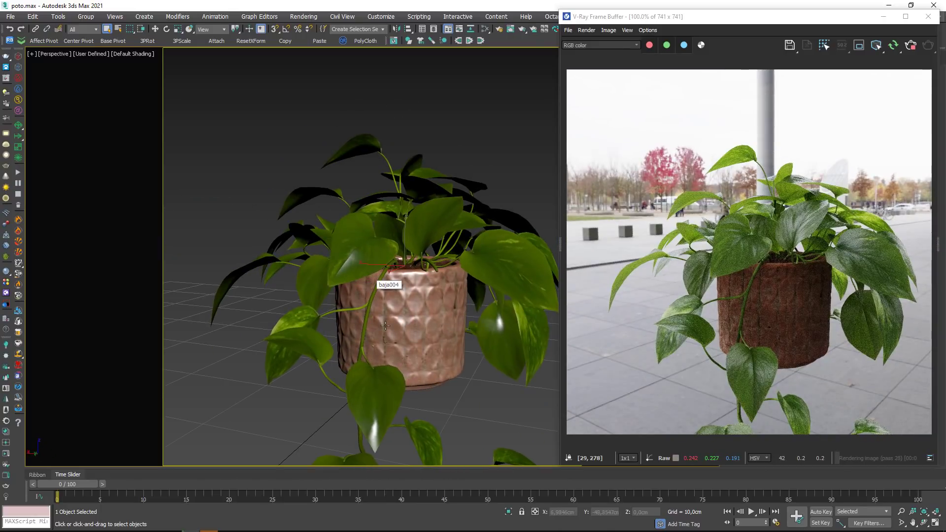
pyautogui.press('m')
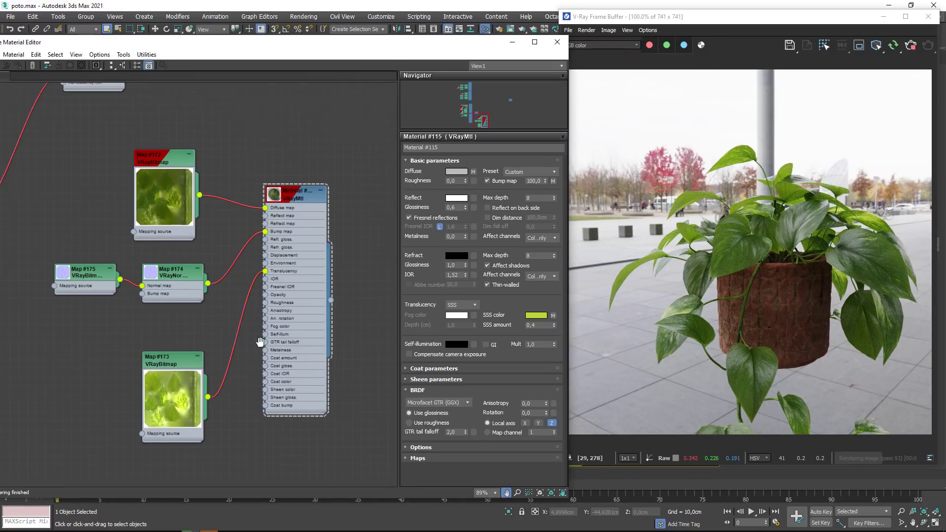
pyautogui.moveTo(261, 341); pyautogui.dragTo(306, 354, button='middle')
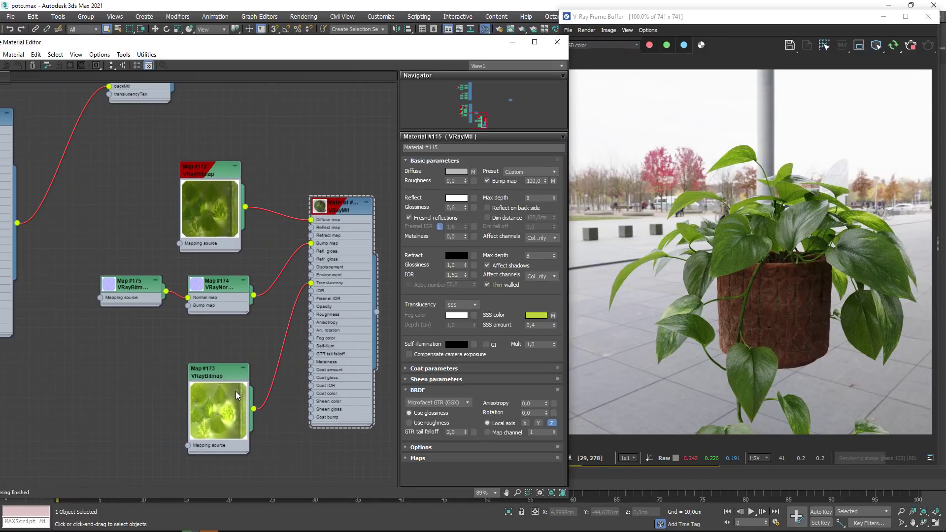
pyautogui.moveTo(235, 391); pyautogui.dragTo(237, 351)
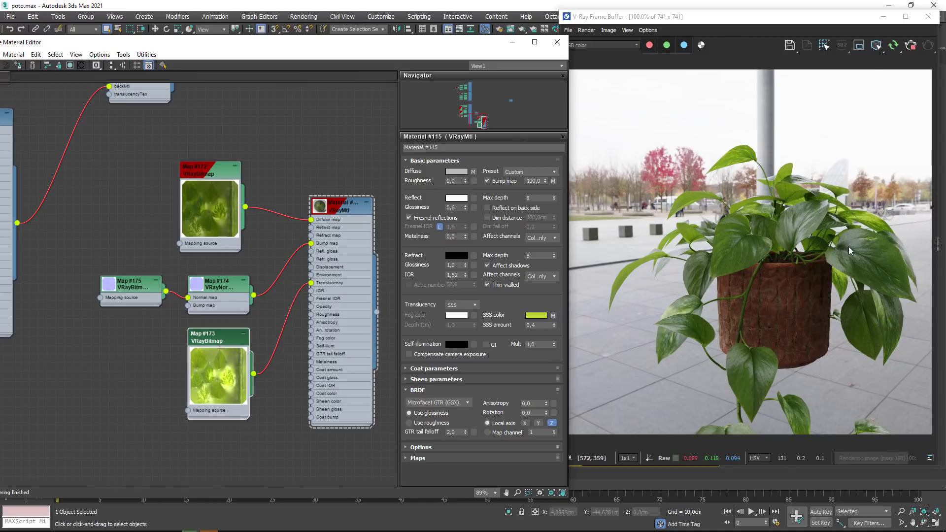
pyautogui.scroll(-3, 211, 301)
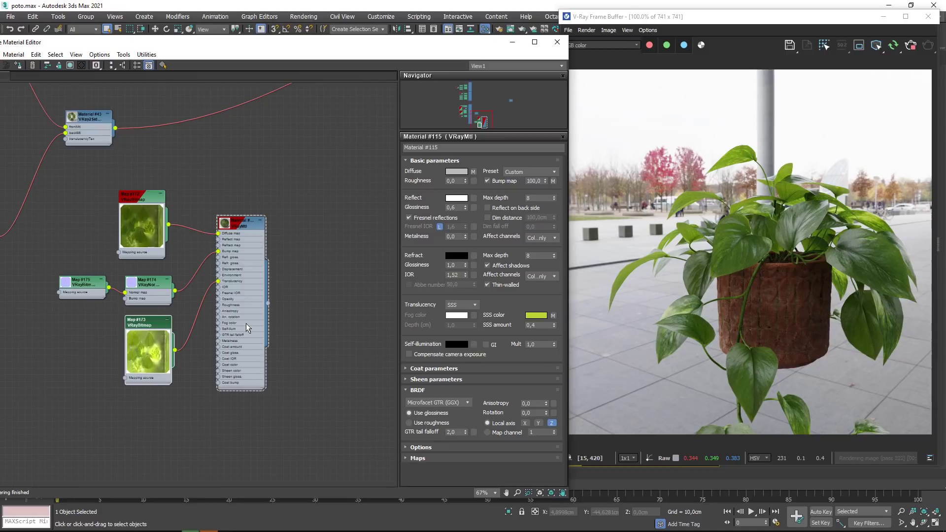
pyautogui.moveTo(303, 320); pyautogui.dragTo(201, 308, button='middle')
# - Create a VRay2SidedMtl node and set its translucency colour to black
pyautogui.rightClick(239, 277)
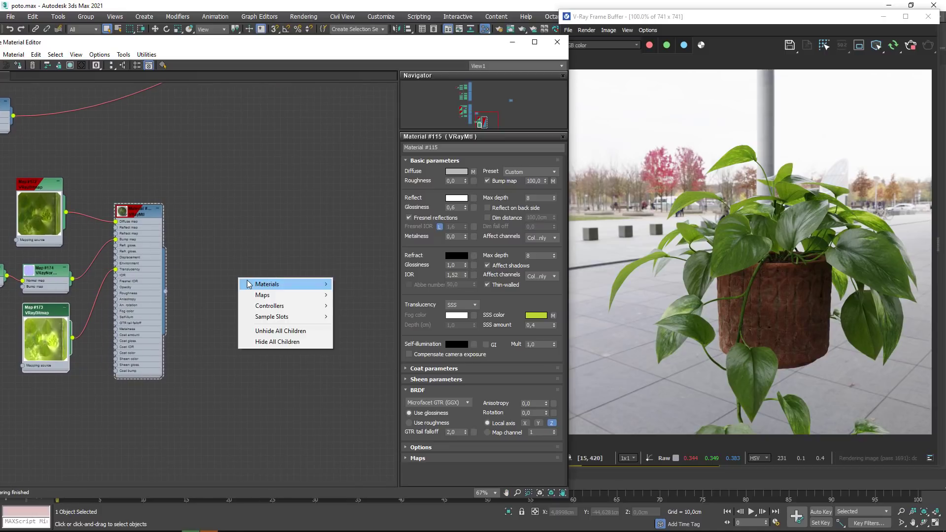
pyautogui.moveTo(358, 284)
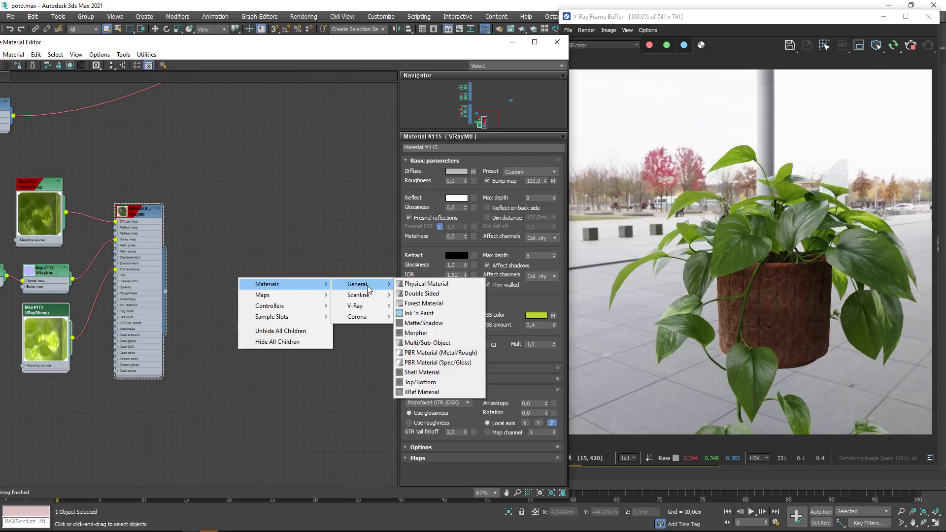
pyautogui.moveTo(231, 304); pyautogui.dragTo(246, 334, button='middle')
pyautogui.rightClick(246, 334)
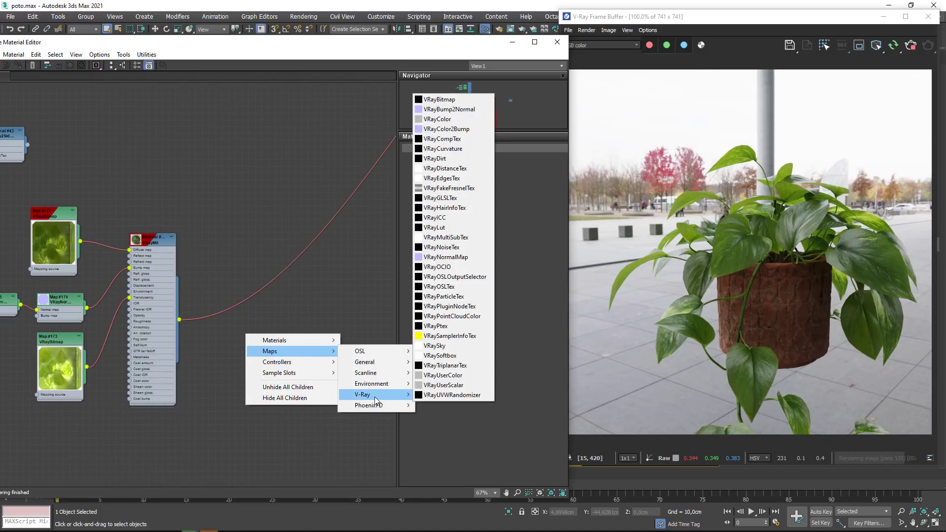
pyautogui.moveTo(362, 361)
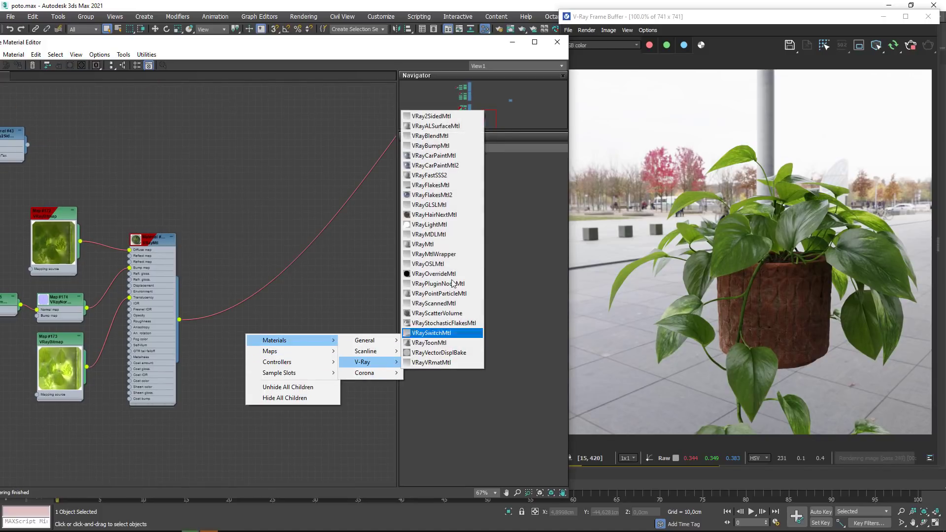
pyautogui.click(442, 119)
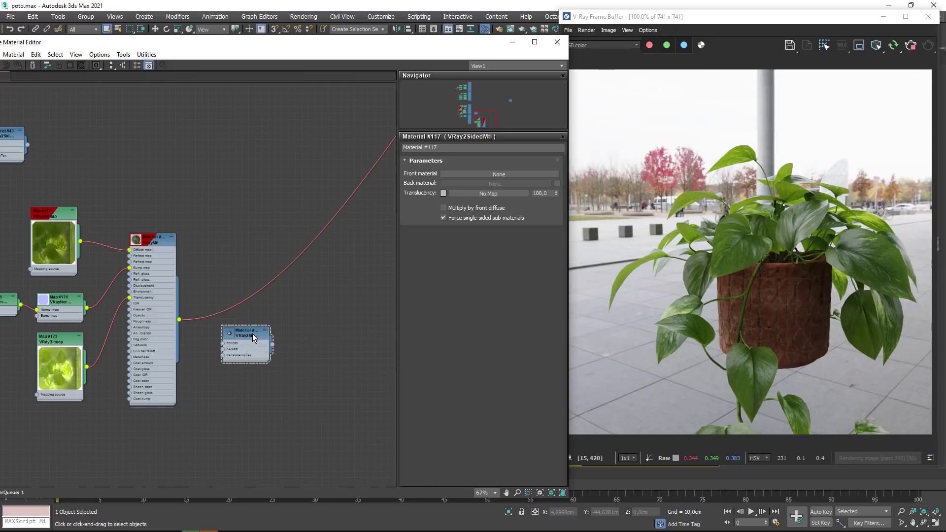
pyautogui.click(443, 193)
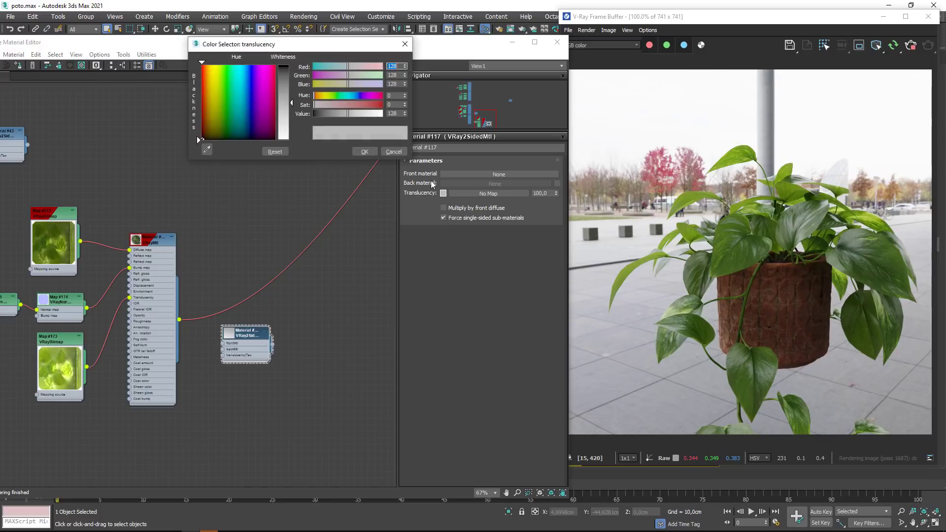
pyautogui.moveTo(295, 109); pyautogui.dragTo(291, 65)
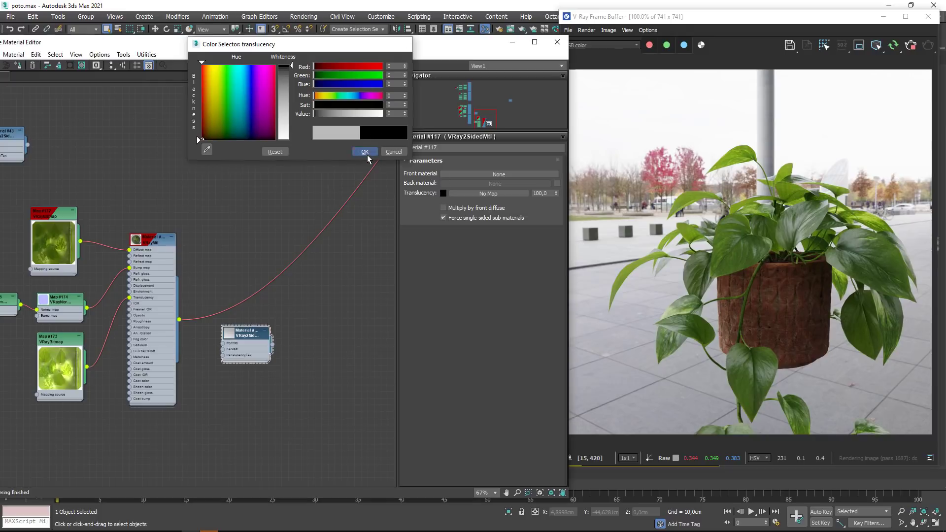
pyautogui.click(365, 151)
# - Enable its back material and wire Material #115 in as the front material
pyautogui.moveTo(238, 339); pyautogui.dragTo(318, 315)
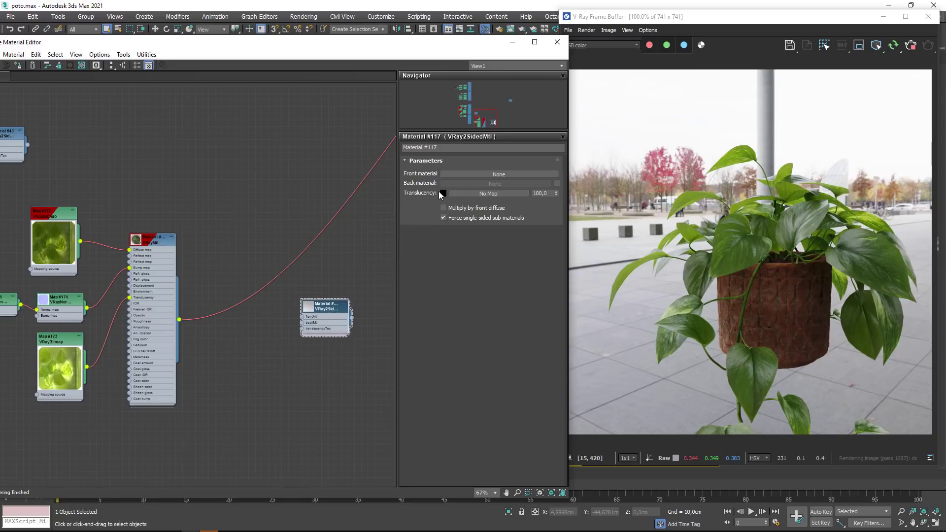
pyautogui.click(557, 183)
pyautogui.moveTo(181, 328); pyautogui.dragTo(220, 251, button='middle')
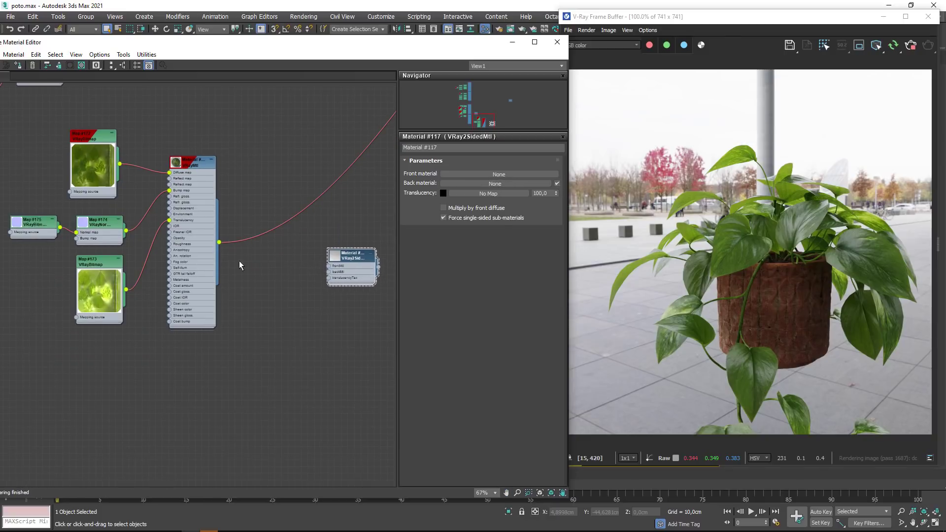
pyautogui.moveTo(219, 242); pyautogui.dragTo(329, 266)
pyautogui.moveTo(218, 242)
pyautogui.mouseDown()
pyautogui.moveTo(310, 273)
pyautogui.moveTo(365, 229)
pyautogui.mouseUp()
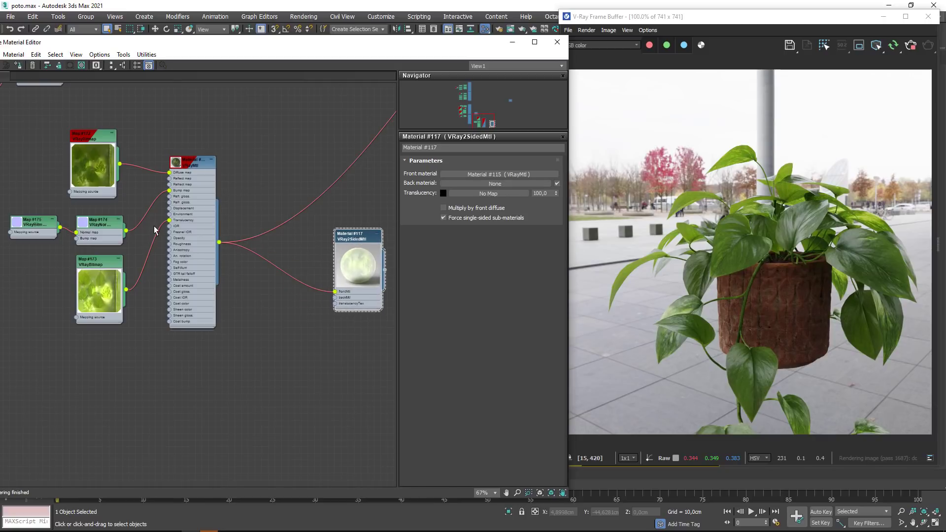
# - Duplicate the leaf VRayMtl and its texture nodes as a group placed below the original
pyautogui.scroll(-1, 155, 230)
pyautogui.moveTo(207, 356); pyautogui.dragTo(47, 157)
pyautogui.keyDown('shift'); pyautogui.moveTo(186, 195); pyautogui.dragTo(190, 369); pyautogui.keyUp('shift')
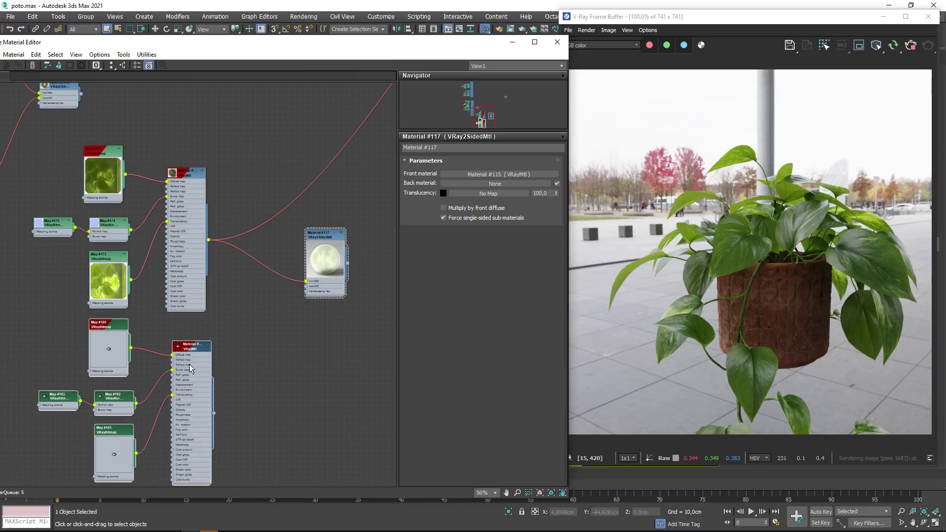
pyautogui.scroll(-5, 260, 282)
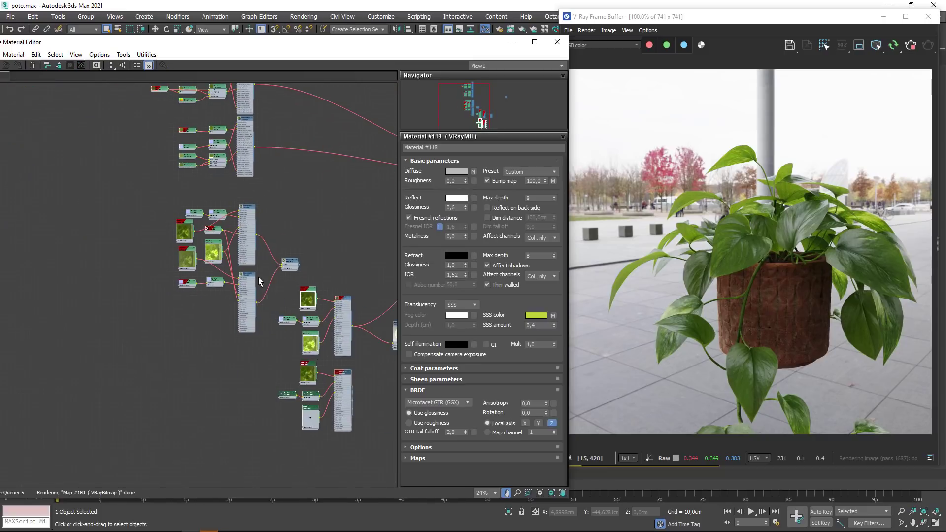
pyautogui.scroll(5, 259, 281)
pyautogui.moveTo(168, 325); pyautogui.dragTo(148, 192, button='middle')
# - Clone the Map #170 bitmap and normal-map nodes into new Maps #184-#186 and arrange them
pyautogui.moveTo(148, 192); pyautogui.dragTo(118, 279)
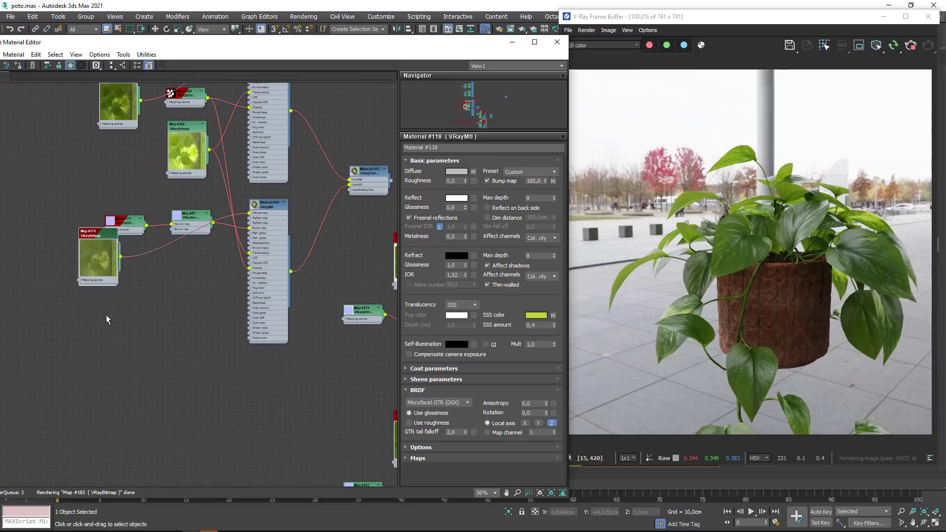
pyautogui.moveTo(96, 232)
pyautogui.mouseDown()
pyautogui.moveTo(84, 248)
pyautogui.moveTo(365, 353)
pyautogui.mouseUp()
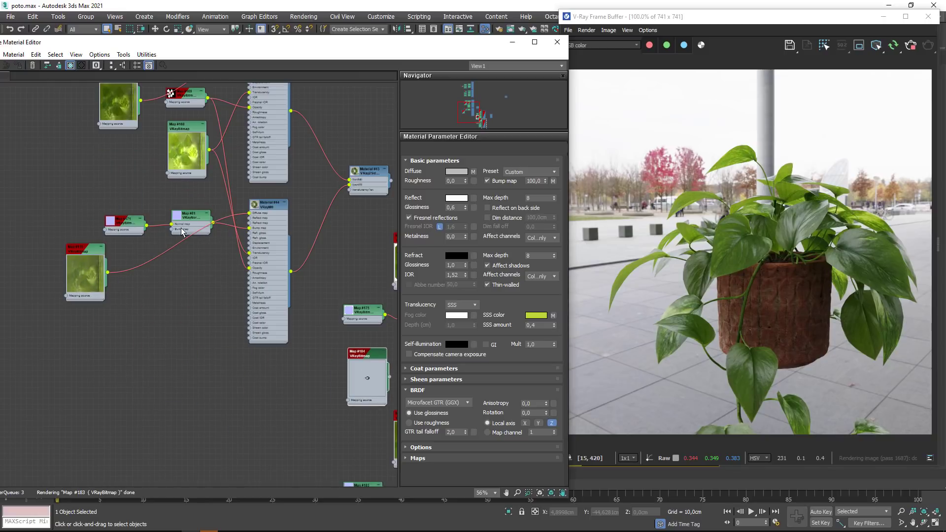
pyautogui.keyDown('shift'); pyautogui.moveTo(183, 232); pyautogui.dragTo(355, 453); pyautogui.keyUp('shift')
pyautogui.moveTo(377, 403); pyautogui.dragTo(305, 332, button='middle')
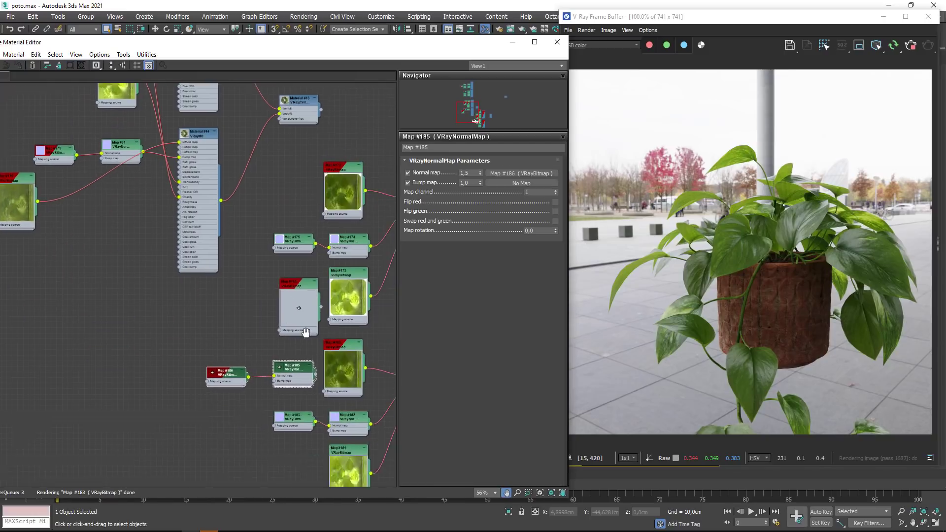
pyautogui.scroll(2, 224, 362)
pyautogui.moveTo(227, 208); pyautogui.dragTo(219, 214)
pyautogui.moveTo(248, 300); pyautogui.dragTo(163, 268)
pyautogui.moveTo(233, 267); pyautogui.dragTo(220, 367)
# - Delete the old Map #183 and #182 nodes and move Maps #185 and #186 into their place
pyautogui.moveTo(183, 309); pyautogui.dragTo(302, 329)
pyautogui.press('Delete')
pyautogui.moveTo(113, 330)
pyautogui.mouseDown()
pyautogui.moveTo(259, 382)
pyautogui.moveTo(308, 319)
pyautogui.mouseUp()
pyautogui.moveTo(269, 334); pyautogui.dragTo(188, 339, button='middle')
pyautogui.scroll(5, 266, 336)
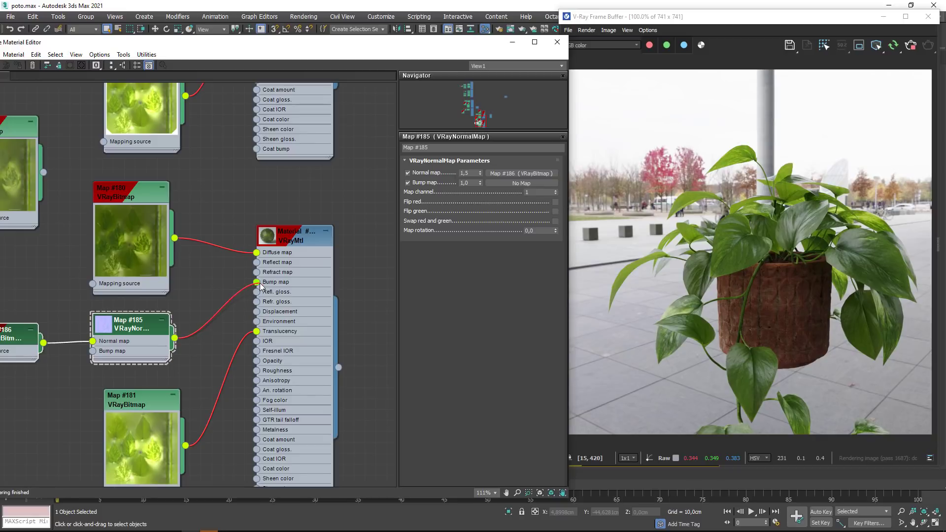
# - Wire Map #184 into the copy's Diffuse map and delete the old Map #180 texture
pyautogui.moveTo(261, 285); pyautogui.dragTo(348, 334, button='middle')
pyautogui.moveTo(131, 220); pyautogui.dragTo(348, 303)
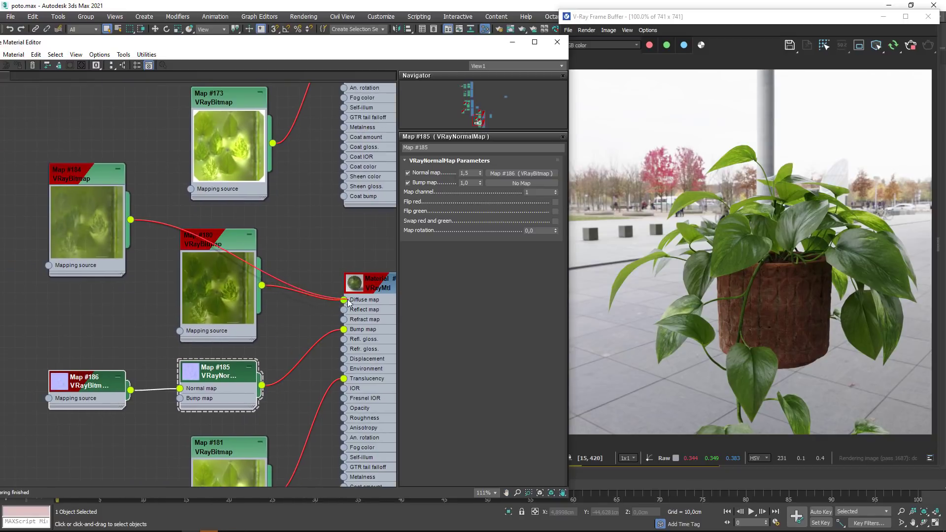
pyautogui.click(217, 239)
pyautogui.press('Delete')
pyautogui.moveTo(88, 215); pyautogui.dragTo(219, 286)
# - Connect the copied VRayMtl (Material #118) to Material #117's backMtl slot
pyautogui.moveTo(305, 335); pyautogui.dragTo(155, 330, button='middle')
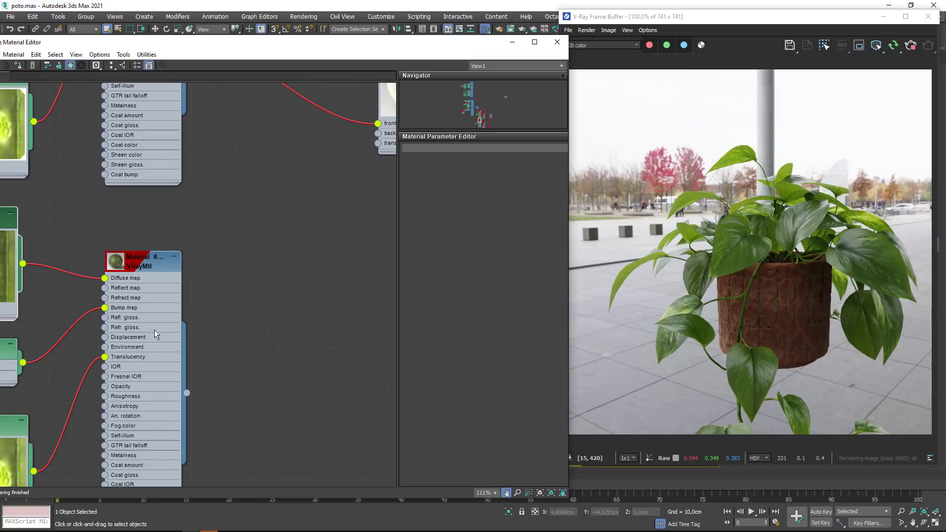
pyautogui.scroll(-2, 155, 329)
pyautogui.moveTo(189, 377); pyautogui.dragTo(161, 391, button='middle')
pyautogui.moveTo(169, 390); pyautogui.dragTo(323, 181)
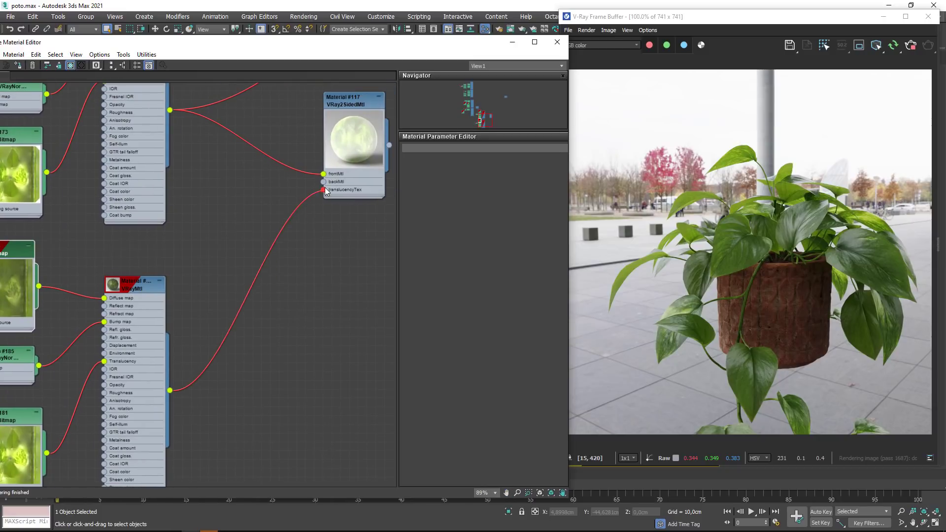
pyautogui.moveTo(372, 231); pyautogui.dragTo(290, 324, button='middle')
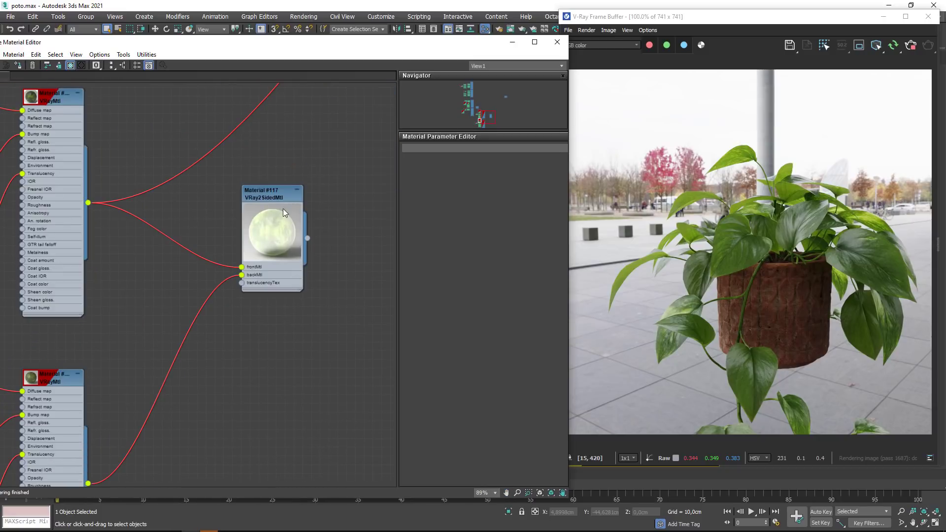
# - Reposition Material #117 and display its parameters to confirm the back material
pyautogui.moveTo(284, 211)
pyautogui.mouseDown()
pyautogui.moveTo(274, 221)
pyautogui.moveTo(261, 204)
pyautogui.mouseUp()
pyautogui.doubleClick(261, 204)
pyautogui.scroll(-4, 290, 219)
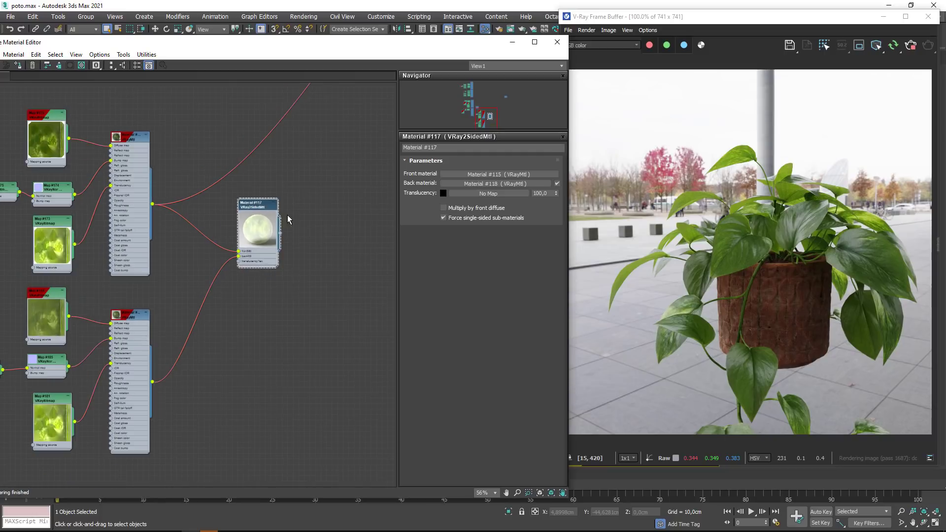
pyautogui.moveTo(289, 219); pyautogui.dragTo(184, 353, button='middle')
pyautogui.scroll(-2, 184, 353)
pyautogui.scroll(-2, 131, 402)
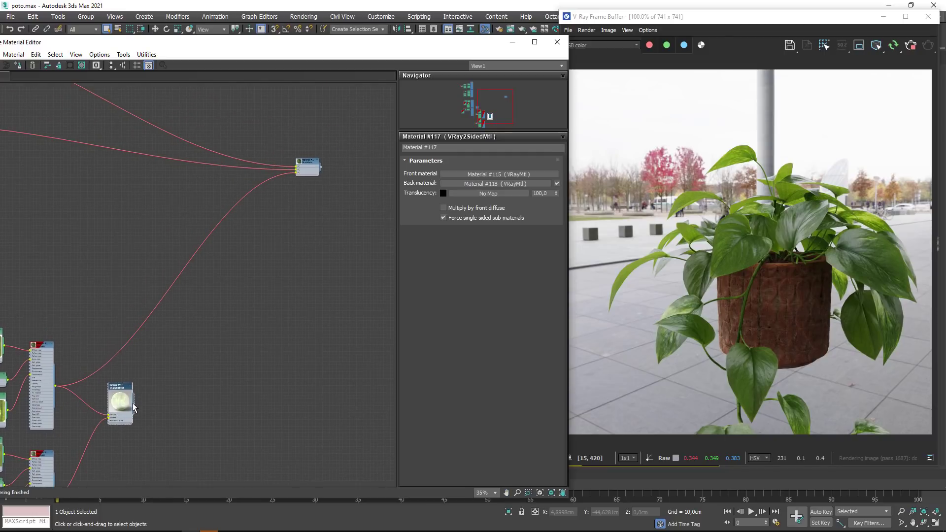
# - Wire Material #117 into the leaves' material, check the pale render, then delete the VRay2SidedMtl node
pyautogui.moveTo(133, 404); pyautogui.dragTo(296, 172)
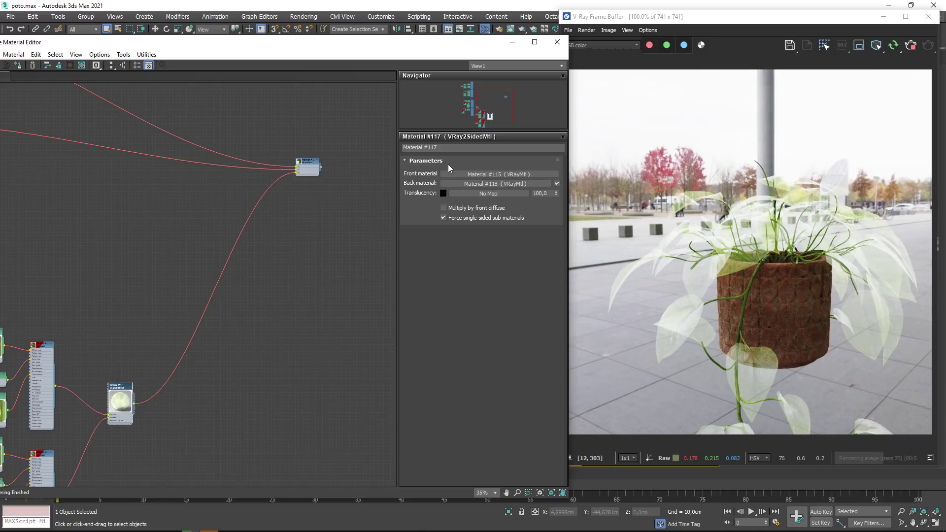
pyautogui.moveTo(287, 328); pyautogui.dragTo(338, 296, button='middle')
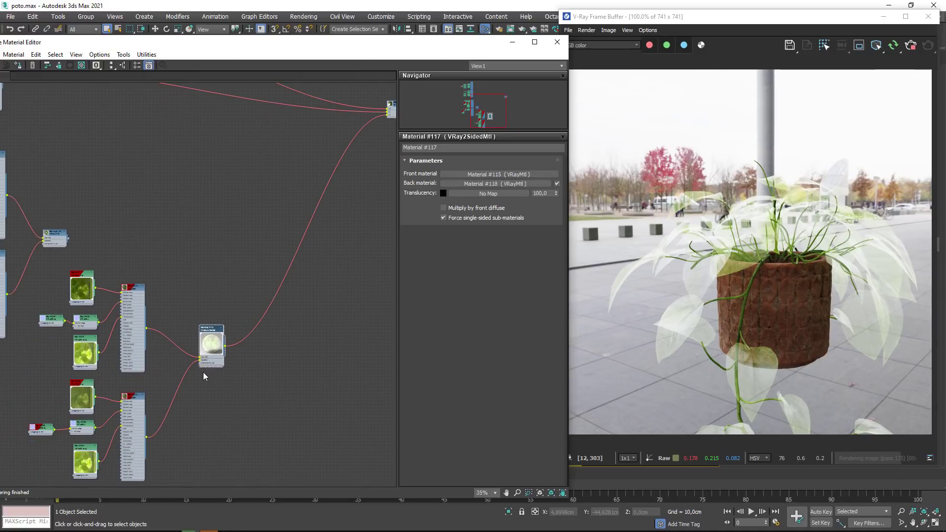
pyautogui.scroll(-2, 204, 374)
pyautogui.scroll(3, 208, 371)
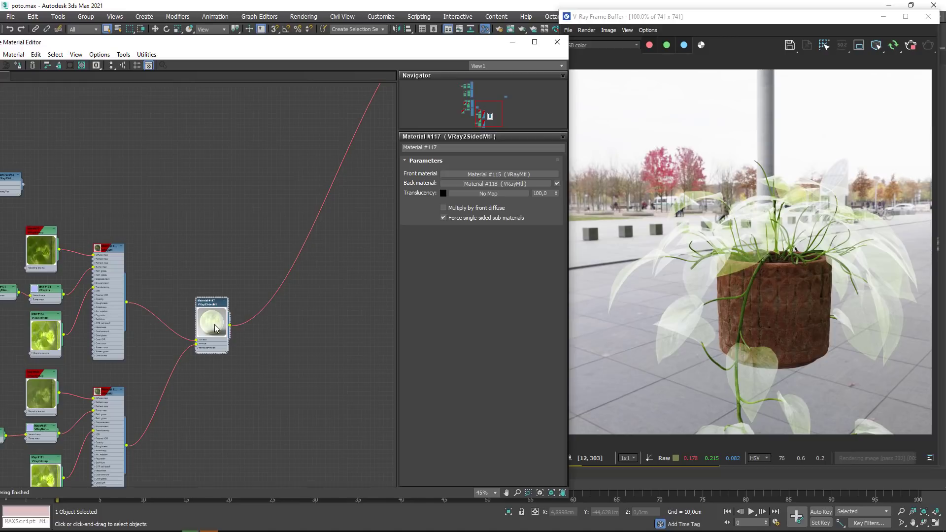
pyautogui.press('Delete')
pyautogui.rightClick(233, 279)
pyautogui.moveTo(277, 281)
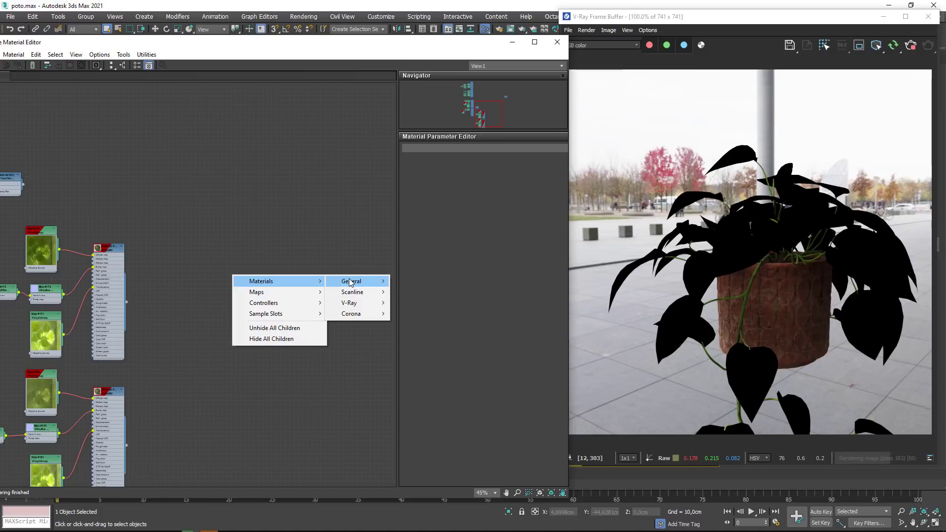
pyautogui.moveTo(352, 281)
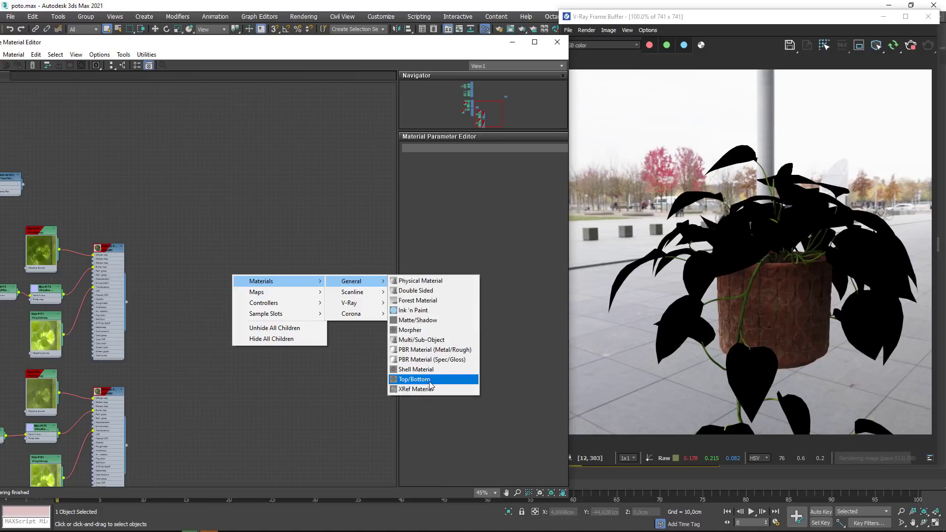
pyautogui.click(427, 379)
pyautogui.click(223, 283)
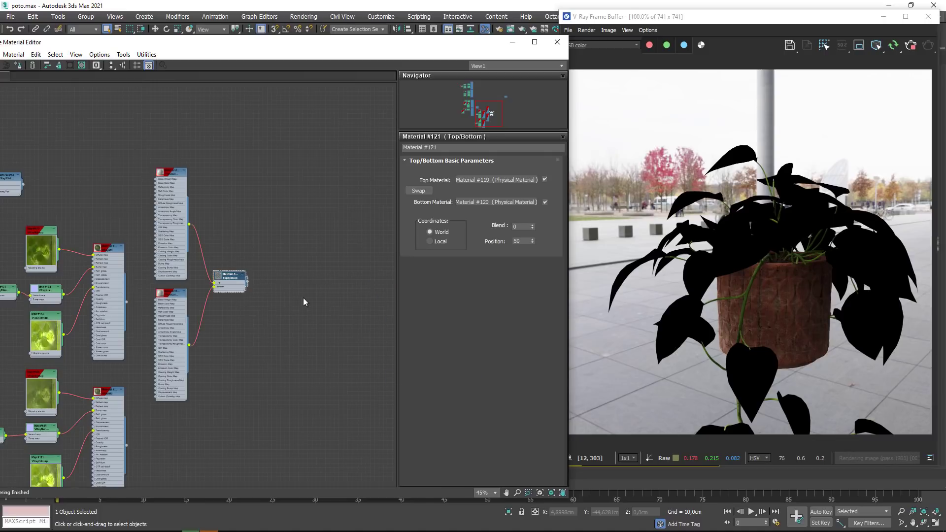
pyautogui.moveTo(274, 434)
pyautogui.mouseDown()
pyautogui.moveTo(205, 194)
pyautogui.moveTo(153, 137)
pyautogui.mouseUp()
pyautogui.press('Delete')
pyautogui.moveTo(211, 298); pyautogui.dragTo(290, 268, button='middle')
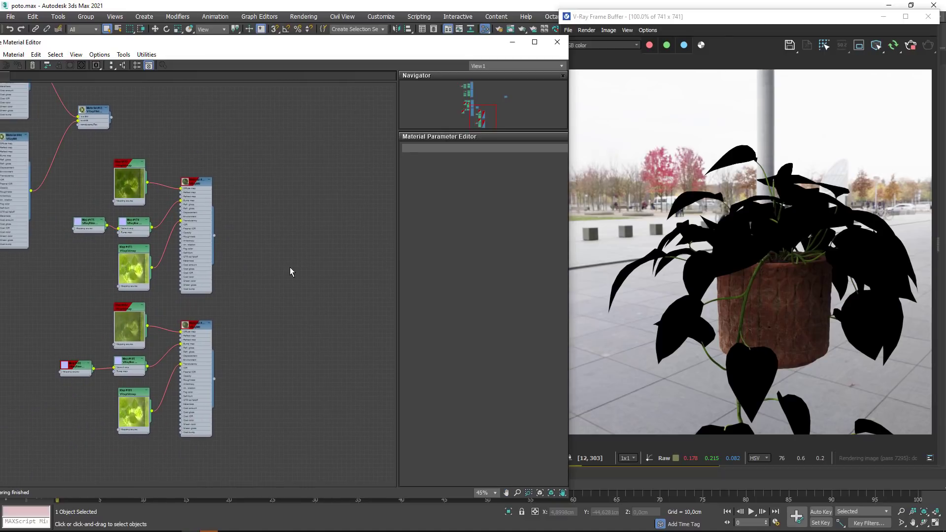
# - Add a VRayOSLTex map node (Map #187) and position it beside the leaf materials
pyautogui.rightClick(290, 271)
pyautogui.moveTo(325, 284)
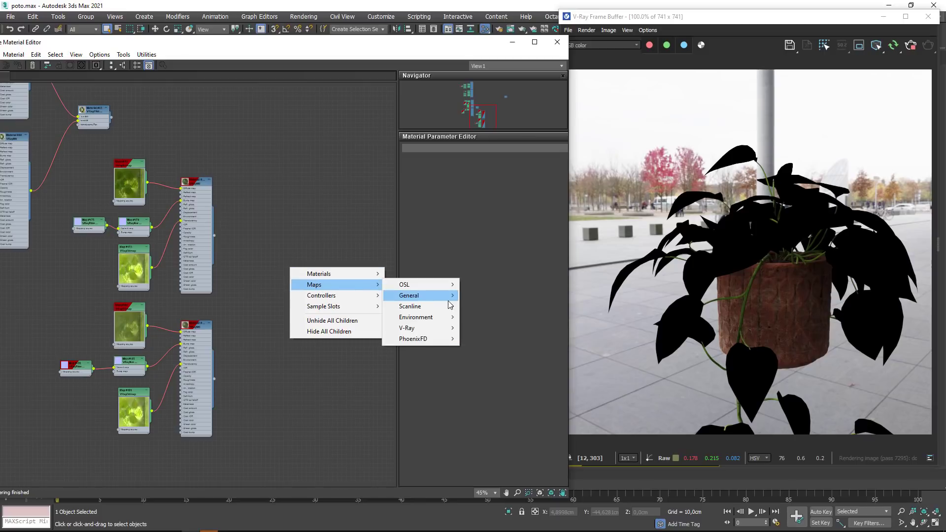
pyautogui.moveTo(407, 327)
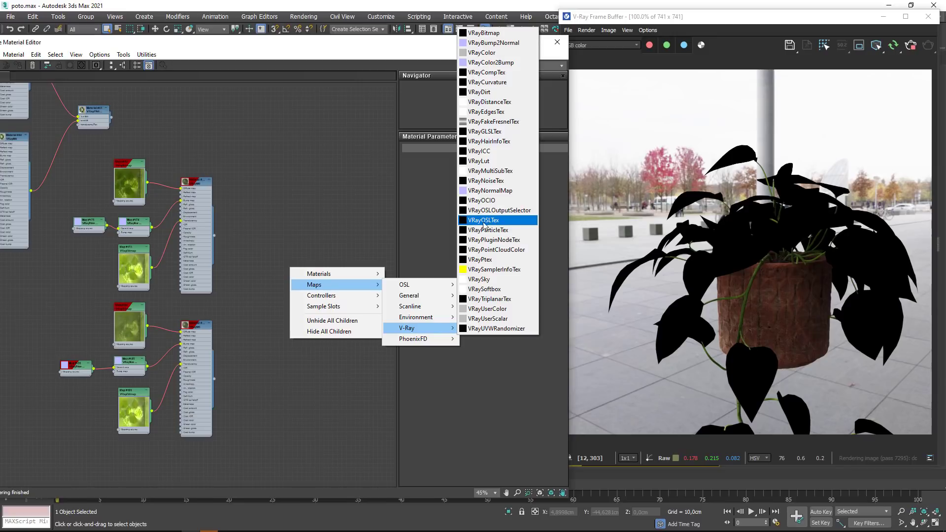
pyautogui.click(487, 221)
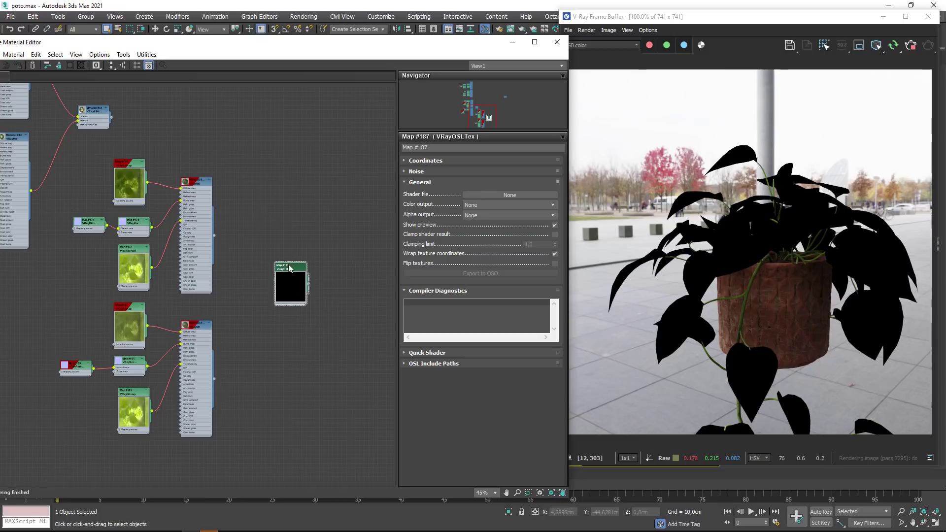
pyautogui.moveTo(288, 264); pyautogui.dragTo(268, 312)
pyautogui.scroll(2, 283, 365)
pyautogui.moveTo(286, 316); pyautogui.dragTo(309, 313, button='middle')
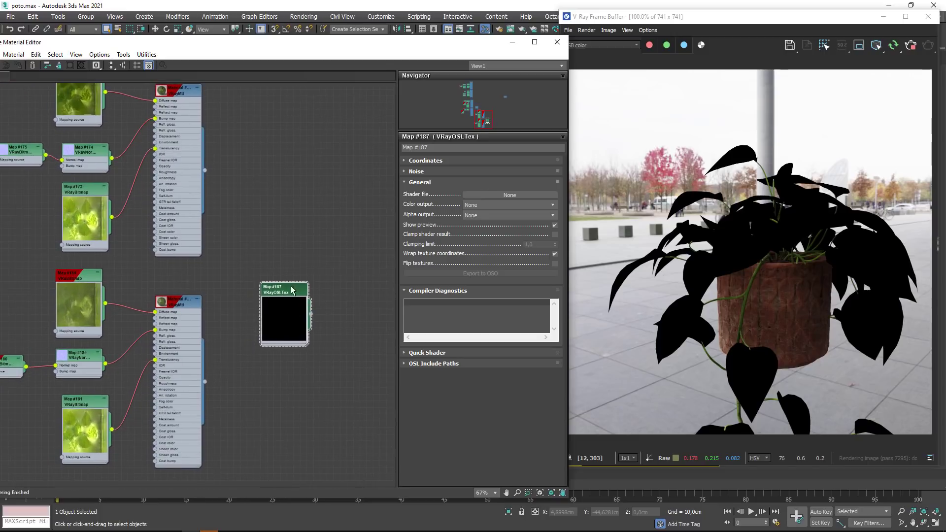
pyautogui.moveTo(284, 295); pyautogui.dragTo(298, 268)
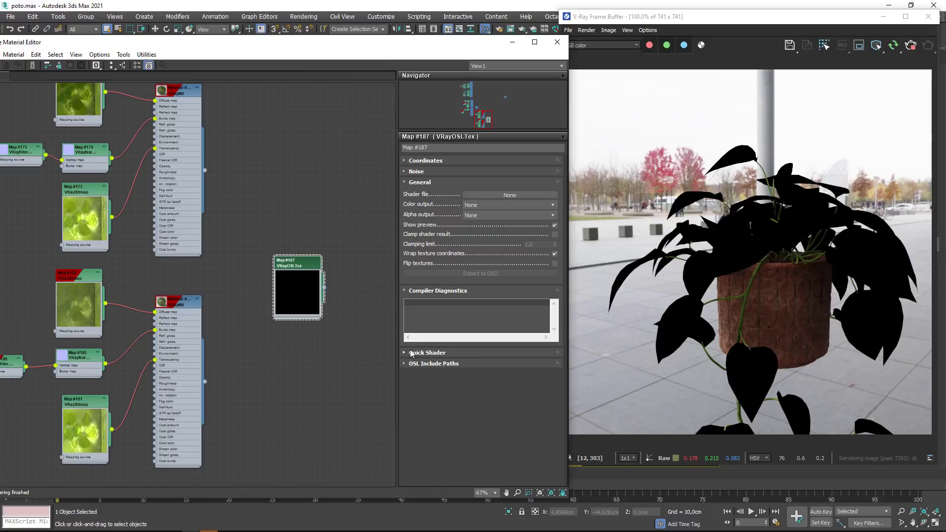
# - Expand Map #187's Quick Shader rollout and tick Enable
pyautogui.click(408, 353)
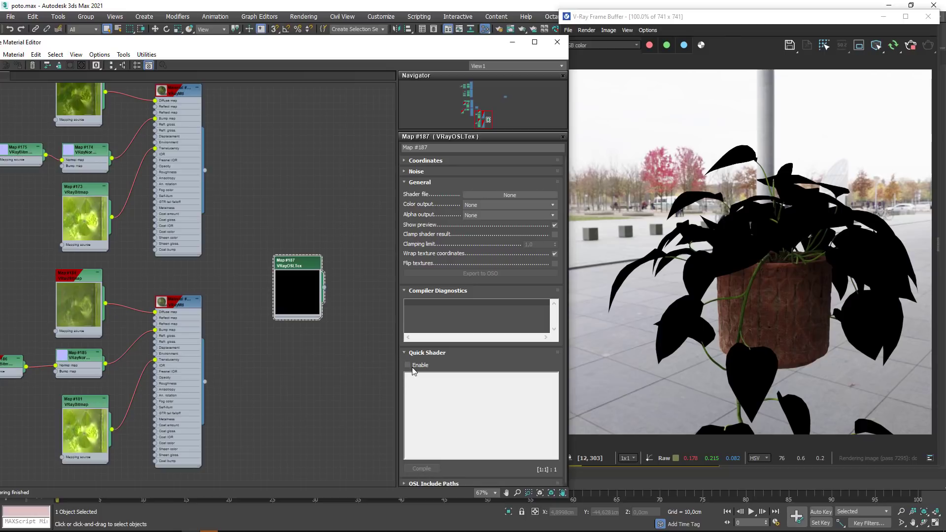
pyautogui.click(407, 365)
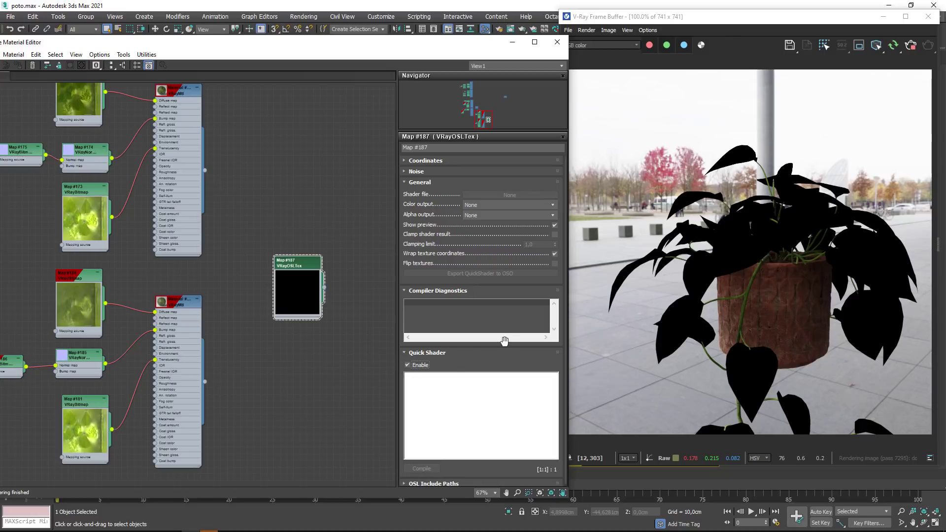
pyautogui.scroll(-1, 503, 337)
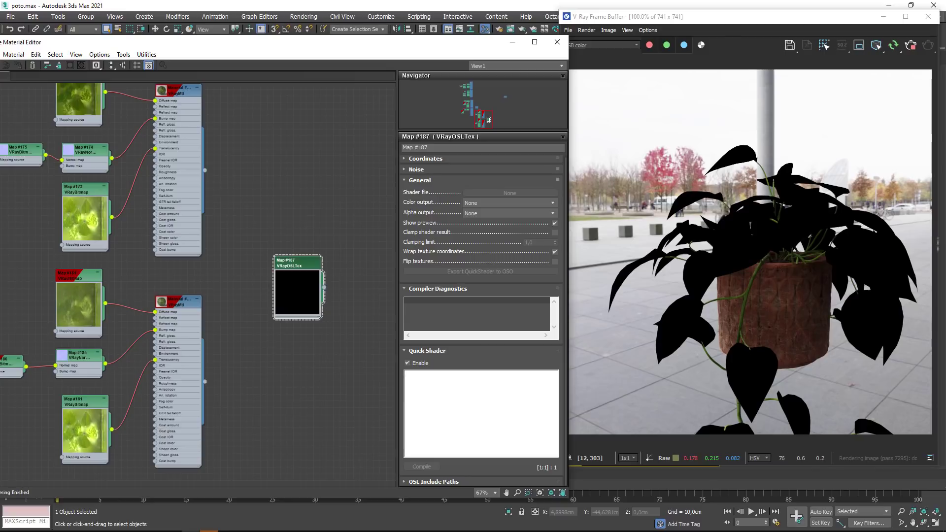
# - Paste the FrontBack OSL code into Map #187's quick shader, review the backfacing logic, and compile
pyautogui.hotkey('ctrl', 'v')
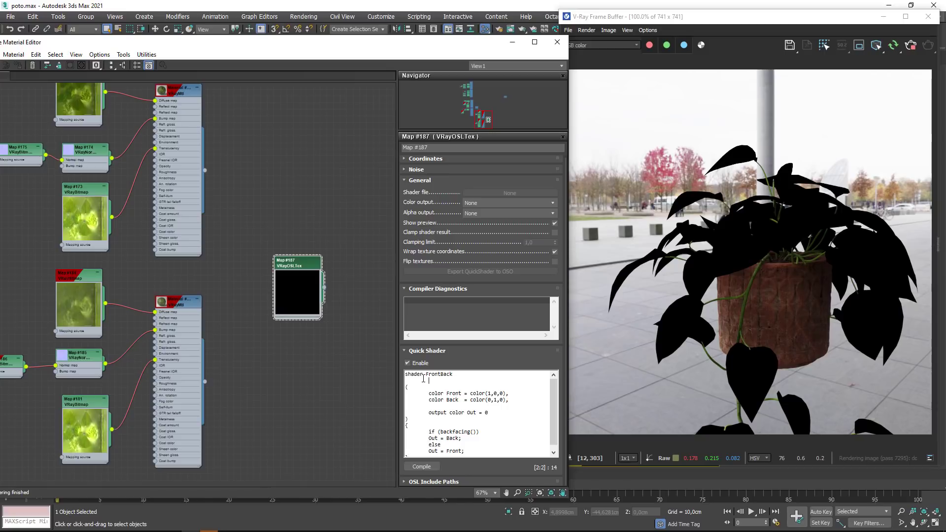
pyautogui.moveTo(301, 261)
pyautogui.mouseDown()
pyautogui.moveTo(266, 245)
pyautogui.moveTo(306, 250)
pyautogui.mouseUp()
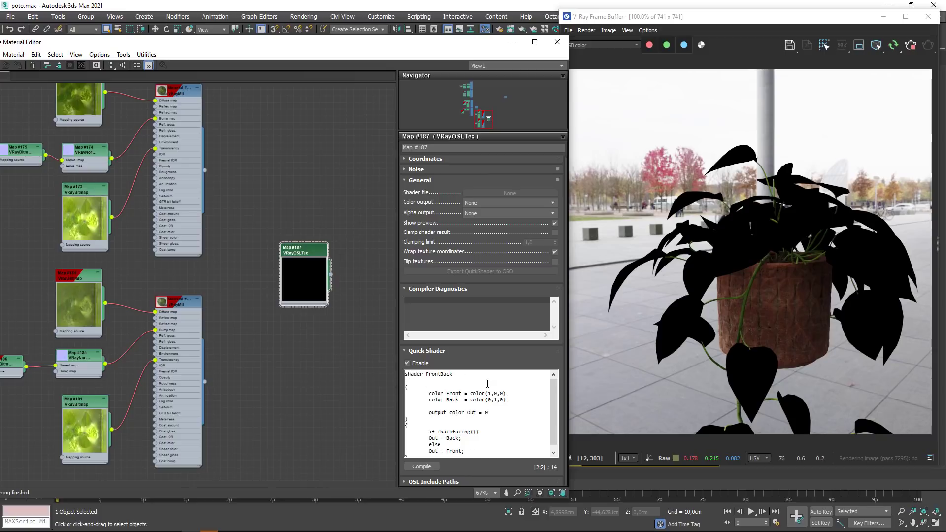
pyautogui.click(448, 400)
pyautogui.moveTo(432, 393); pyautogui.dragTo(508, 440)
pyautogui.click(511, 441)
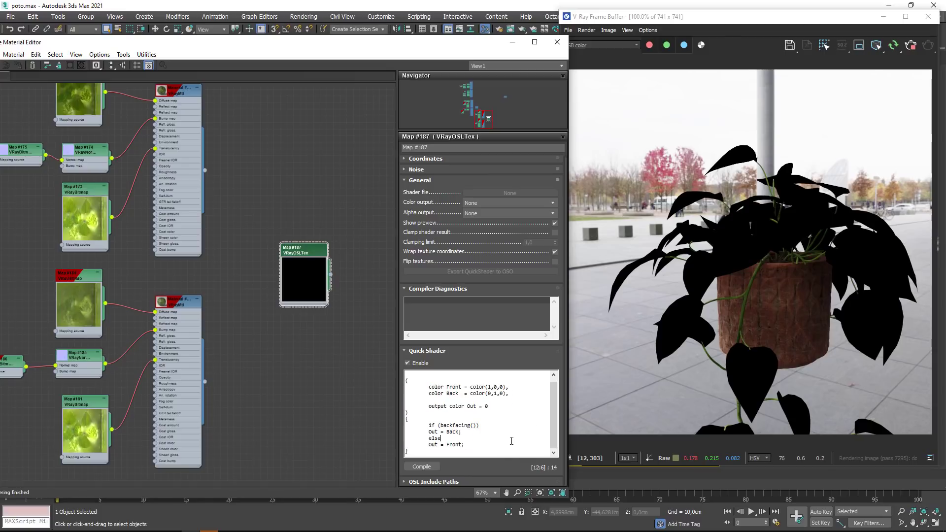
pyautogui.click(427, 467)
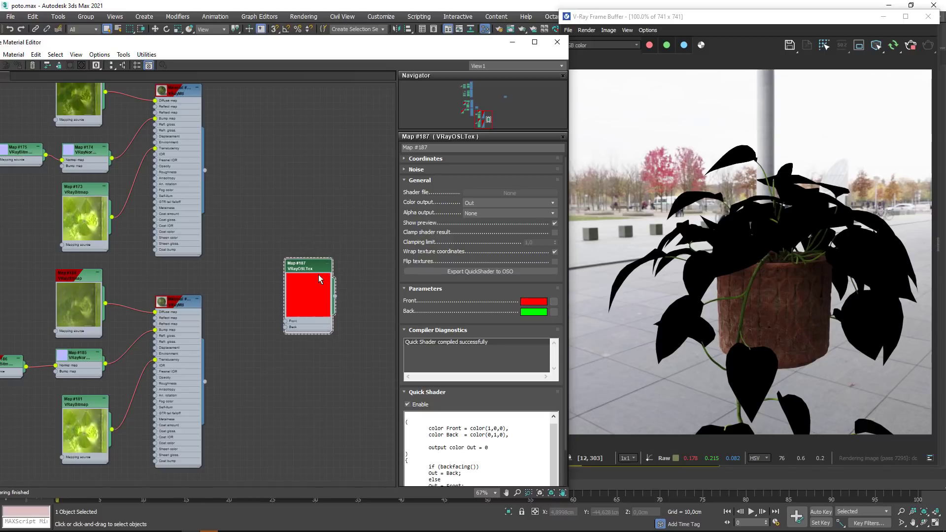
# - Rearrange the graph, moving the OSL map node and the upper leaf material group to the right
pyautogui.moveTo(303, 256)
pyautogui.mouseDown()
pyautogui.moveTo(304, 270)
pyautogui.moveTo(295, 266)
pyautogui.mouseUp()
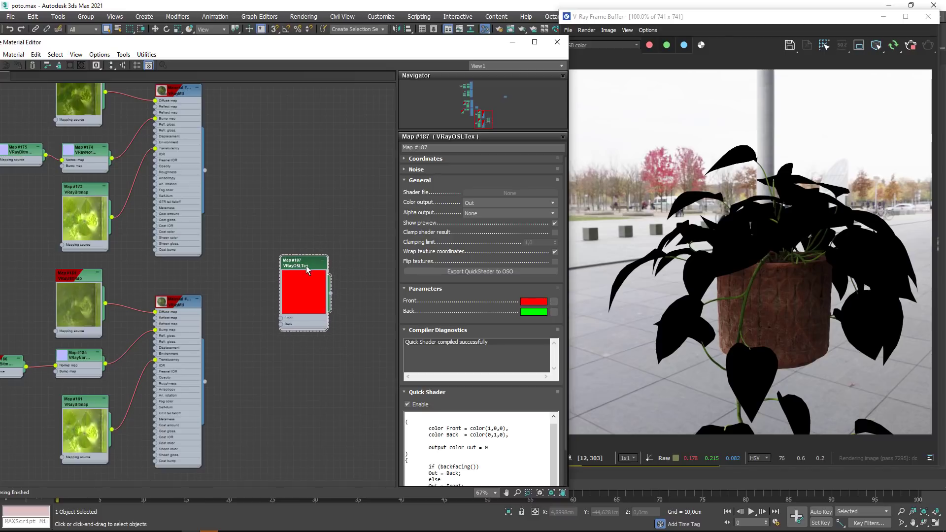
pyautogui.scroll(2, 292, 339)
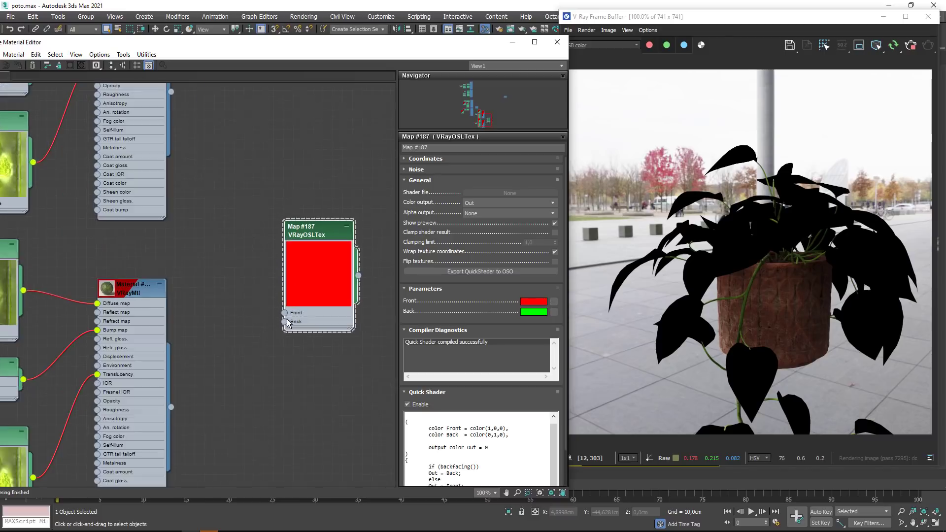
pyautogui.scroll(2, 287, 315)
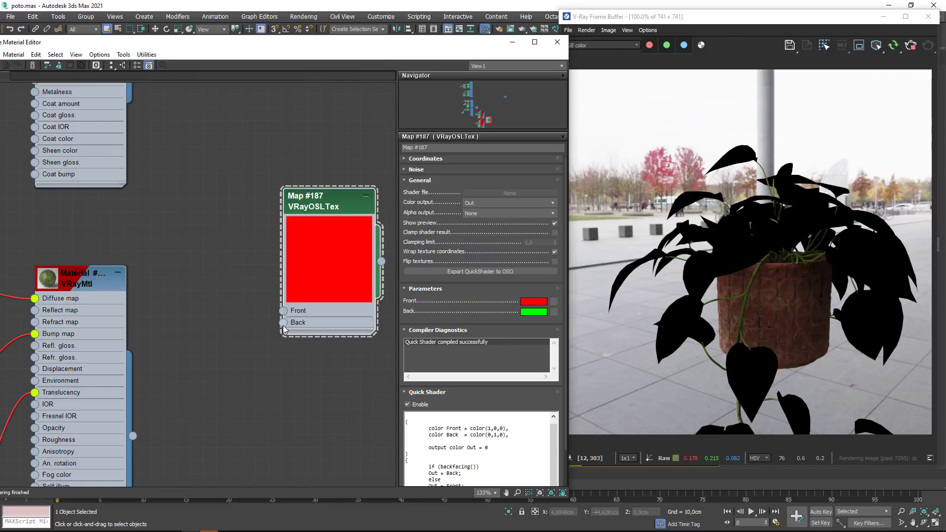
pyautogui.scroll(-2, 284, 330)
pyautogui.scroll(-2, 283, 329)
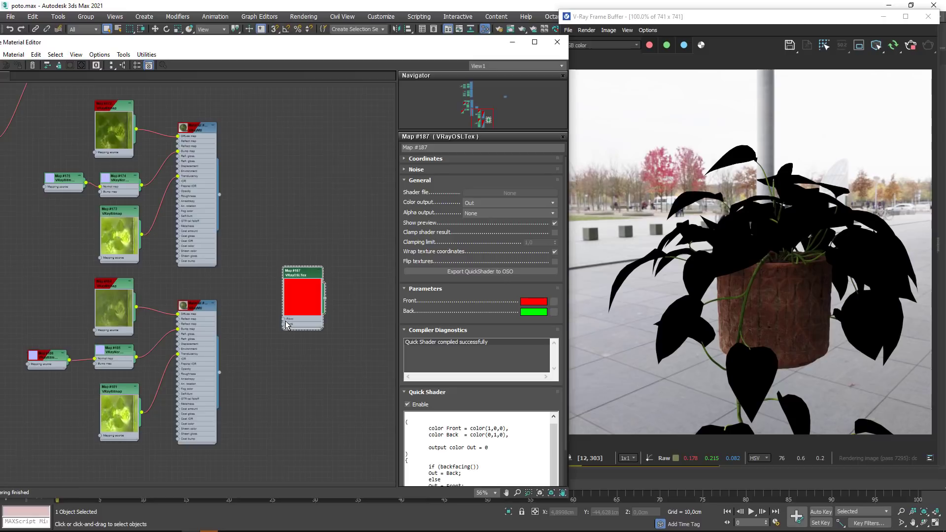
pyautogui.scroll(-1, 284, 330)
pyautogui.moveTo(265, 281); pyautogui.dragTo(41, 149)
pyautogui.moveTo(254, 221); pyautogui.dragTo(131, 238, button='middle')
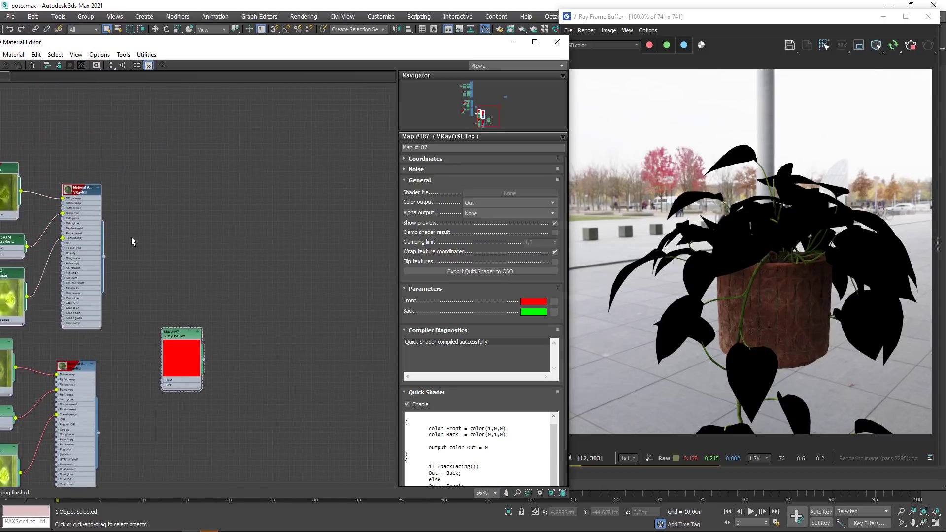
pyautogui.moveTo(131, 238); pyautogui.dragTo(321, 221)
# - Connect leaf bitmap Map #172 to the OSL map's Front input
pyautogui.moveTo(232, 167); pyautogui.dragTo(143, 168)
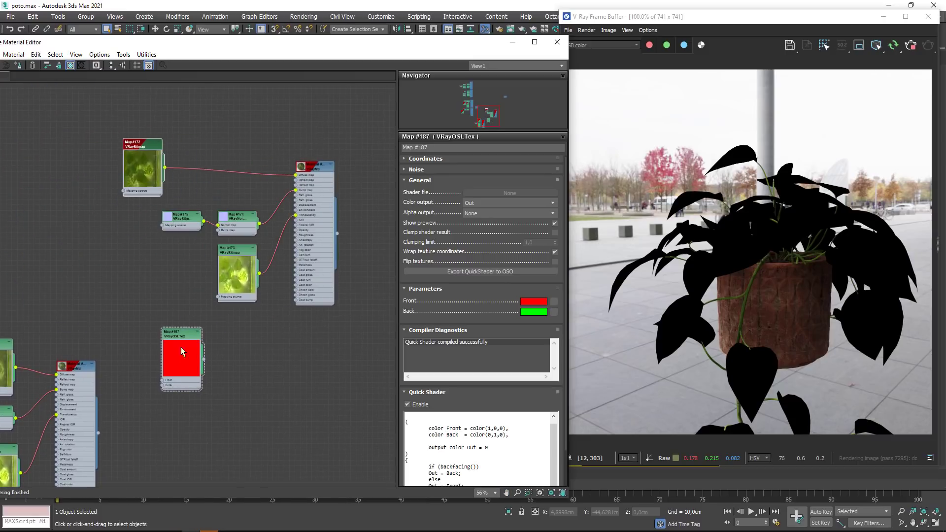
pyautogui.moveTo(184, 353); pyautogui.dragTo(219, 125)
pyautogui.scroll(4, 152, 171)
pyautogui.moveTo(152, 172); pyautogui.dragTo(101, 261, button='middle')
pyautogui.moveTo(101, 261)
pyautogui.mouseDown()
pyautogui.moveTo(91, 228)
pyautogui.moveTo(217, 235)
pyautogui.mouseUp()
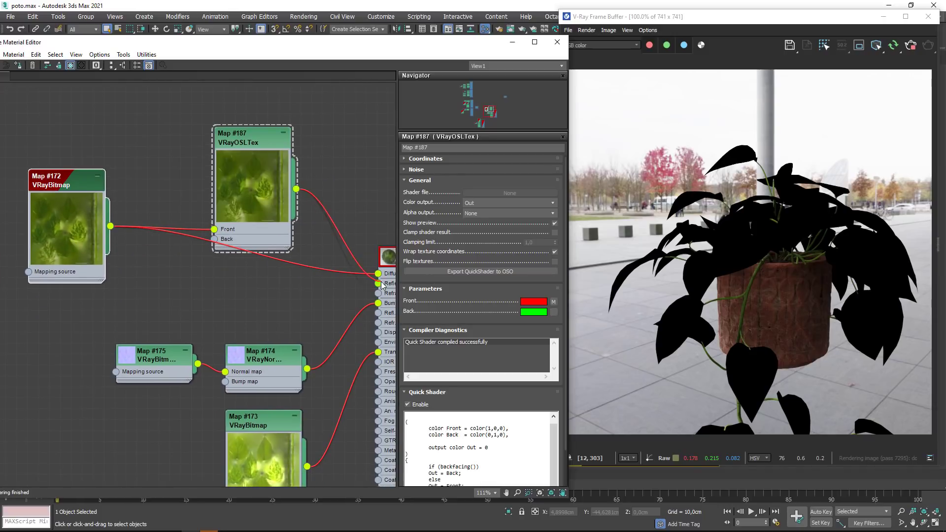
# - Duplicate the leaf bitmap as Map #188 and connect it to the OSL map's Back input
pyautogui.scroll(-1, 217, 236)
pyautogui.moveTo(98, 393)
pyautogui.mouseDown(button='middle')
pyautogui.moveTo(227, 345)
pyautogui.moveTo(180, 281)
pyautogui.mouseUp(button='middle')
pyautogui.scroll(-6, 227, 345)
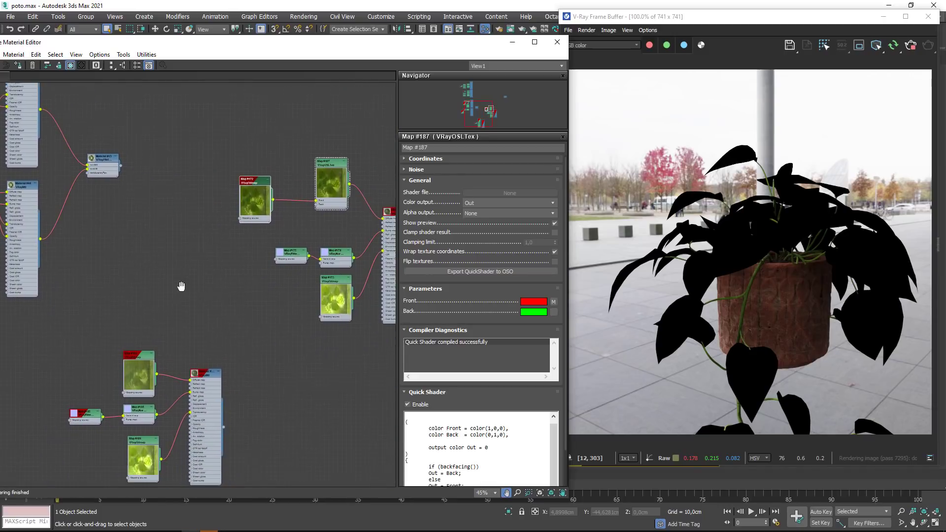
pyautogui.keyDown('shift'); pyautogui.moveTo(264, 176); pyautogui.dragTo(258, 228); pyautogui.keyUp('shift')
pyautogui.doubleClick(258, 228)
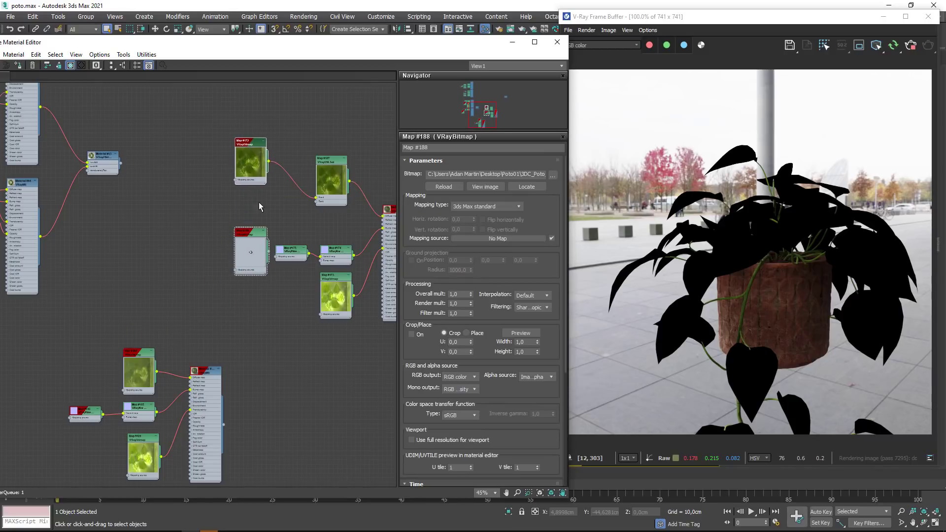
pyautogui.scroll(5, 258, 227)
pyautogui.moveTo(262, 223); pyautogui.dragTo(356, 198)
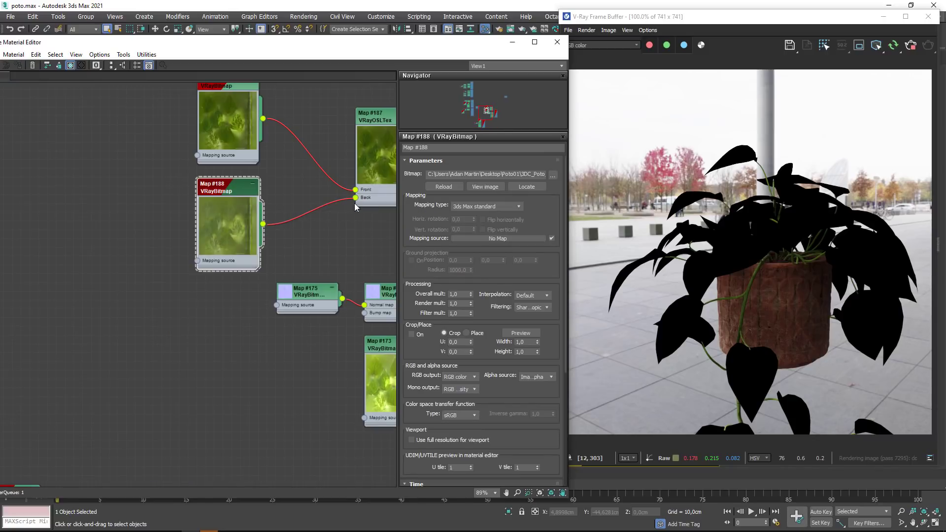
# - Paste another VRayBitmap node next to the lower leaf material
pyautogui.scroll(-2, 334, 285)
pyautogui.moveTo(333, 285); pyautogui.dragTo(242, 303, button='middle')
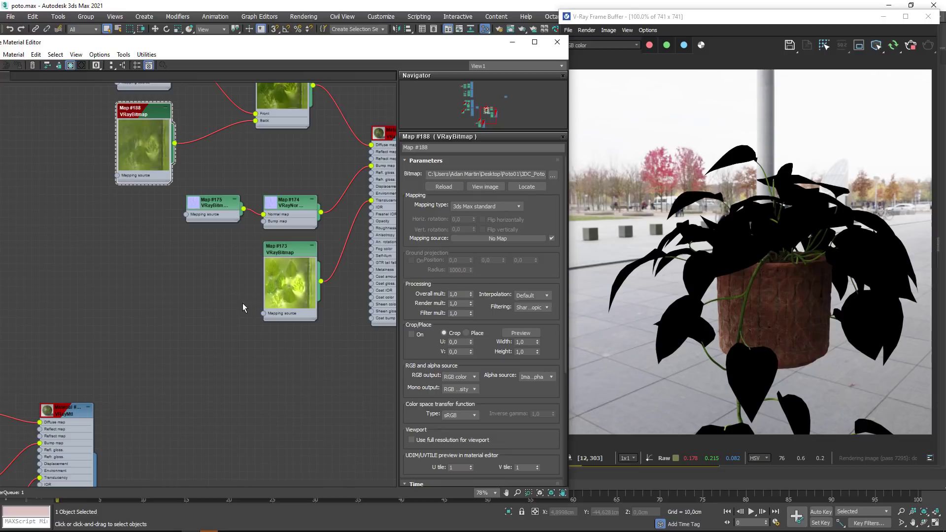
pyautogui.scroll(-3, 268, 305)
pyautogui.scroll(-2, 278, 323)
pyautogui.scroll(-2, 298, 333)
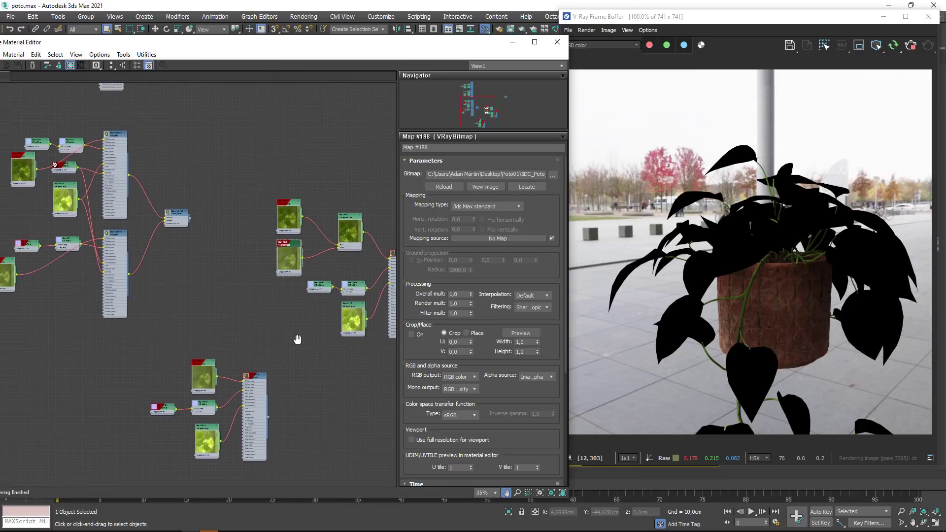
pyautogui.moveTo(297, 334)
pyautogui.mouseDown(button='middle')
pyautogui.moveTo(272, 334)
pyautogui.moveTo(318, 291)
pyautogui.mouseUp(button='middle')
pyautogui.scroll(2, 326, 327)
pyautogui.scroll(1, 102, 400)
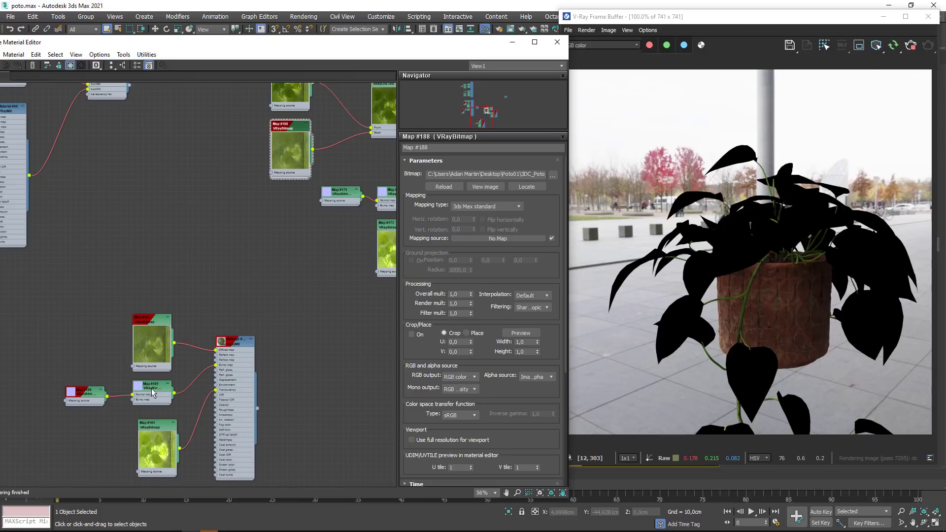
pyautogui.hotkey('ctrl', 'v')
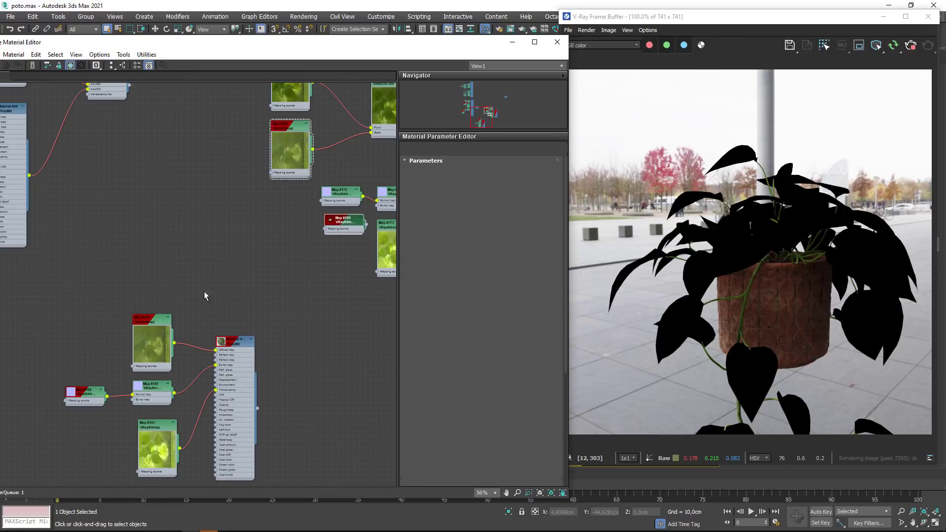
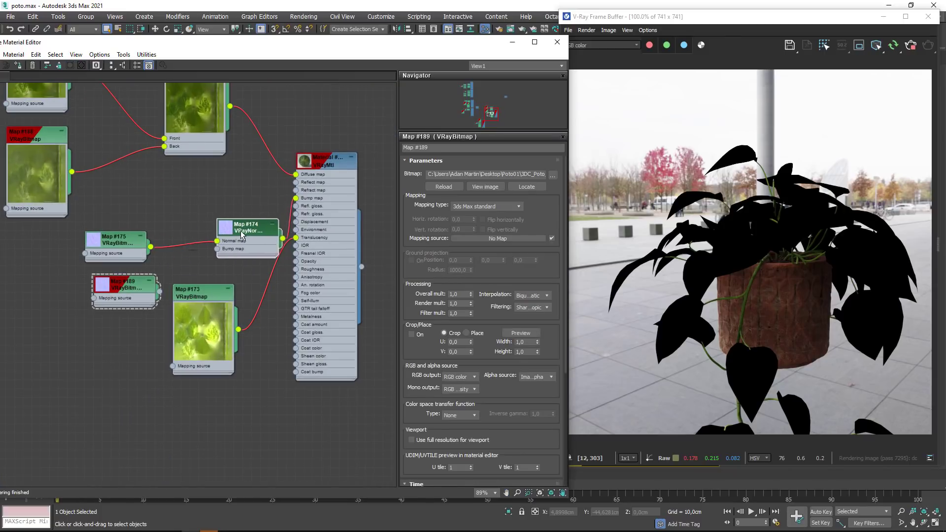
# - Move the two small bitmap nodes and the front/back OSL texture node down-left in the graph
pyautogui.moveTo(241, 231); pyautogui.dragTo(250, 225)
pyautogui.moveTo(162, 224); pyautogui.dragTo(82, 335)
pyautogui.moveTo(118, 239); pyautogui.dragTo(56, 258)
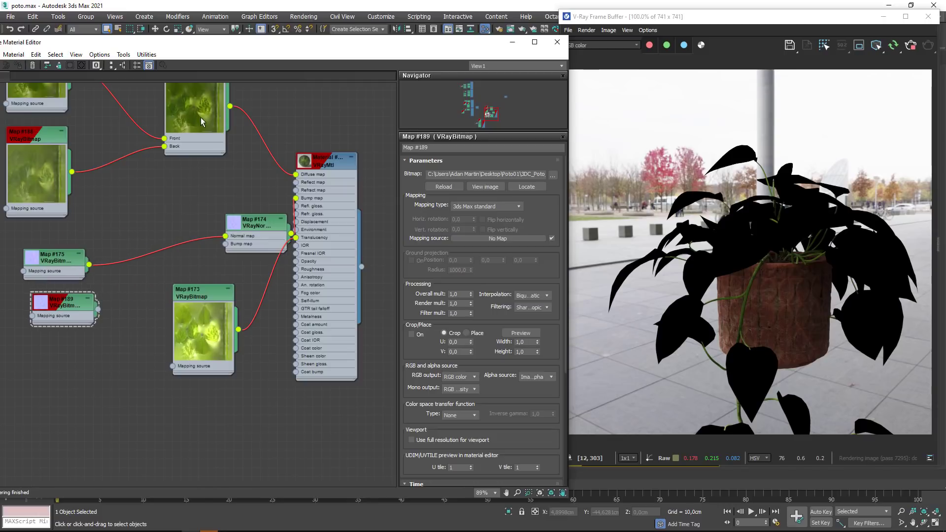
pyautogui.moveTo(201, 122)
pyautogui.mouseDown()
pyautogui.moveTo(174, 219)
pyautogui.moveTo(160, 215)
pyautogui.moveTo(105, 316)
pyautogui.mouseUp()
pyautogui.scroll(2, 172, 217)
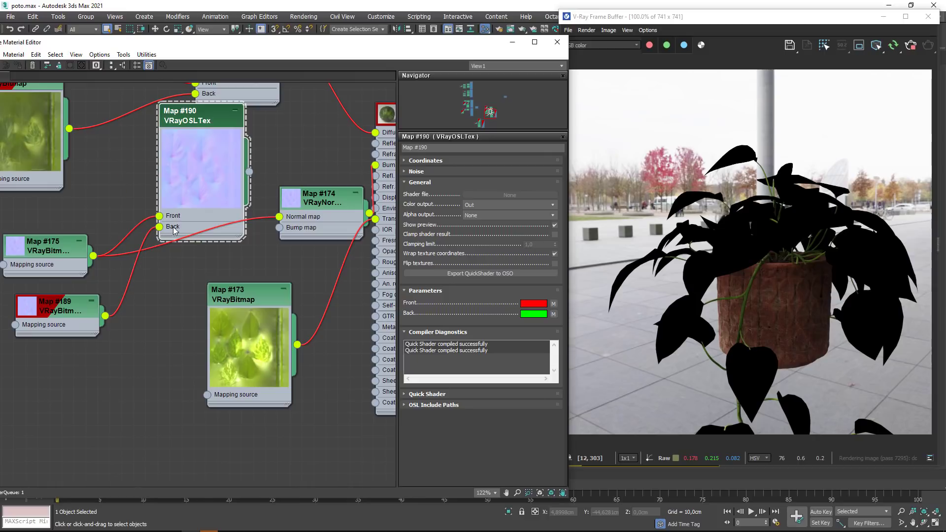
# - Wire the Map #190 VRayOSLTex output into VRayNormalMap's Normal map input
pyautogui.moveTo(249, 172); pyautogui.dragTo(278, 216)
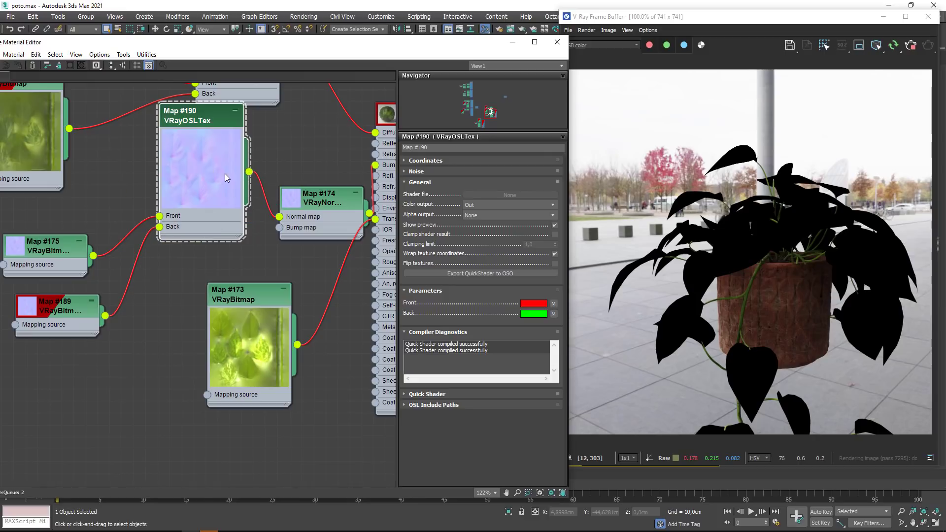
pyautogui.moveTo(217, 170); pyautogui.dragTo(193, 217)
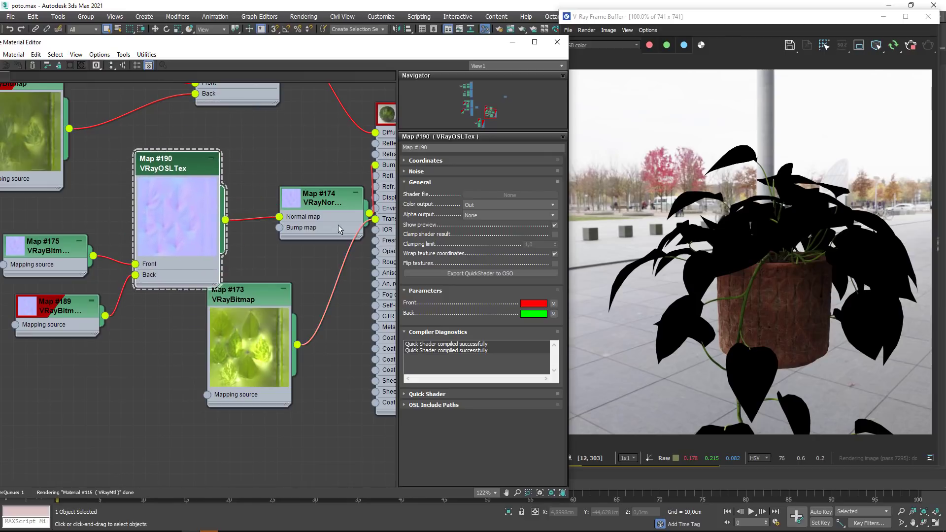
pyautogui.moveTo(338, 228); pyautogui.dragTo(314, 182)
pyautogui.moveTo(266, 296); pyautogui.dragTo(210, 386)
pyautogui.scroll(-3, 210, 386)
pyautogui.moveTo(207, 374); pyautogui.dragTo(199, 289, button='middle')
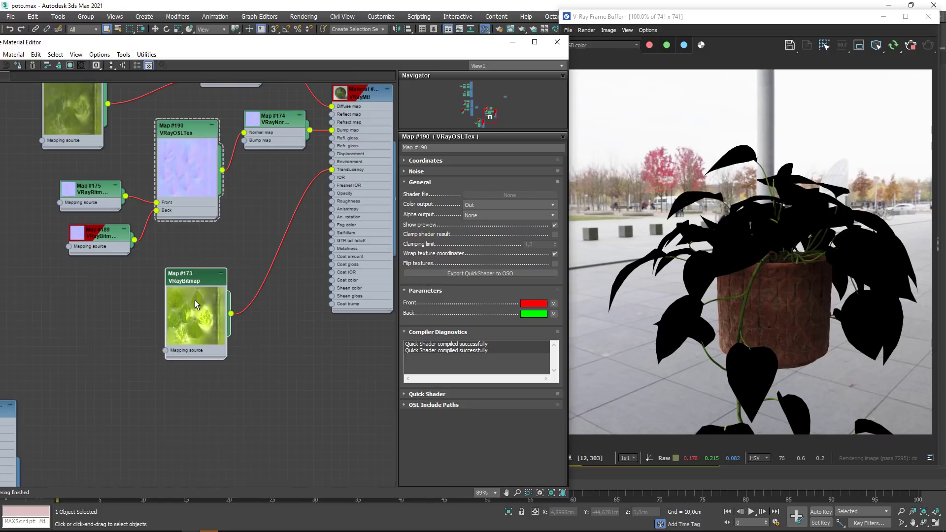
# - Rearrange the Map #173 bitmap, normal map and texture nodes to tidy the graph
pyautogui.moveTo(195, 304); pyautogui.dragTo(230, 339)
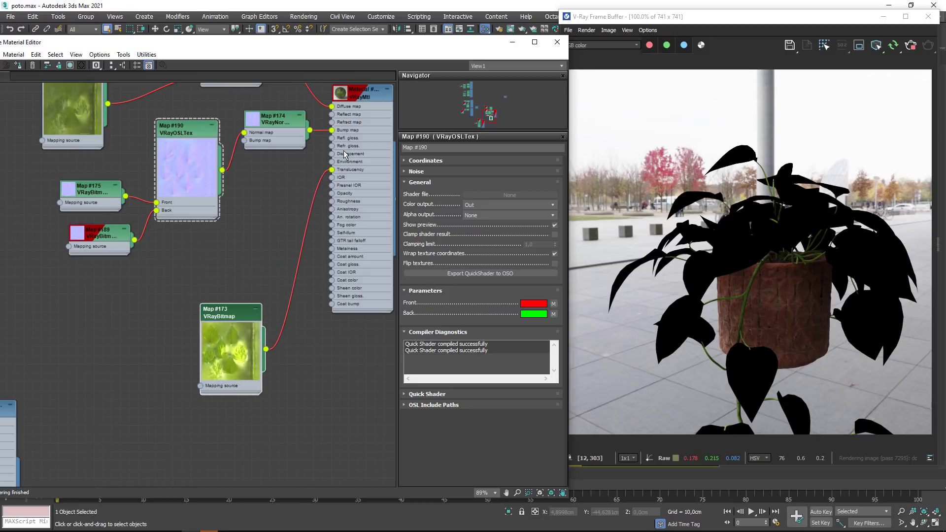
pyautogui.moveTo(344, 150); pyautogui.dragTo(374, 284, button='middle')
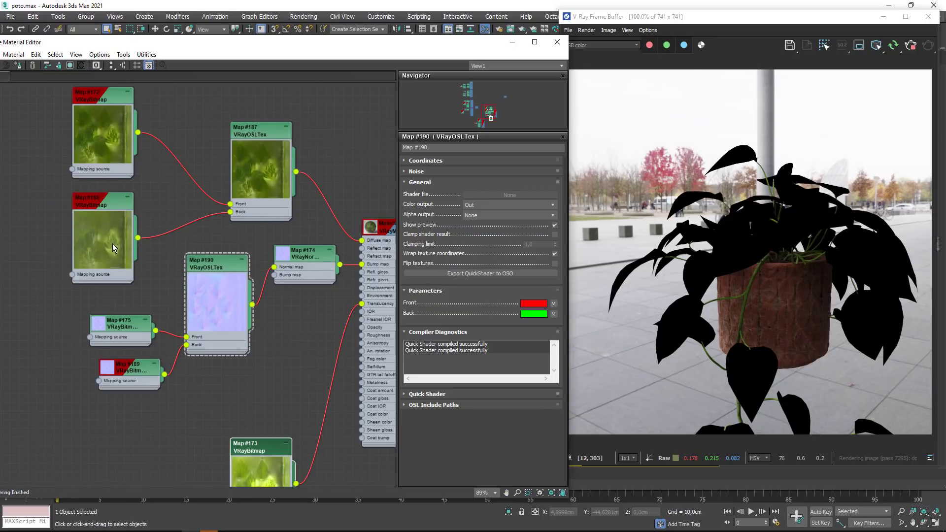
pyautogui.moveTo(311, 272); pyautogui.dragTo(306, 307)
pyautogui.scroll(-3, 254, 372)
pyautogui.moveTo(254, 372); pyautogui.dragTo(290, 435)
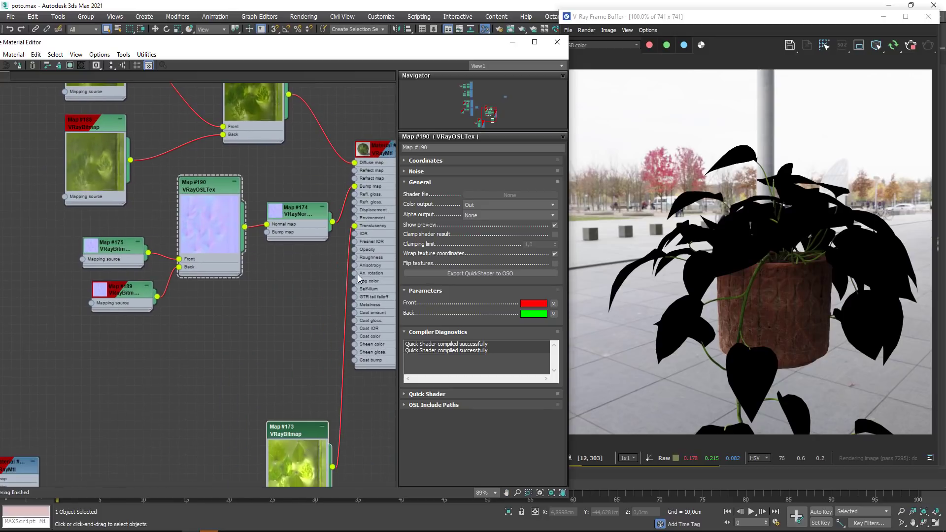
pyautogui.hscroll(5, 280, 226)
pyautogui.moveTo(282, 257); pyautogui.dragTo(318, 266)
pyautogui.click(247, 183)
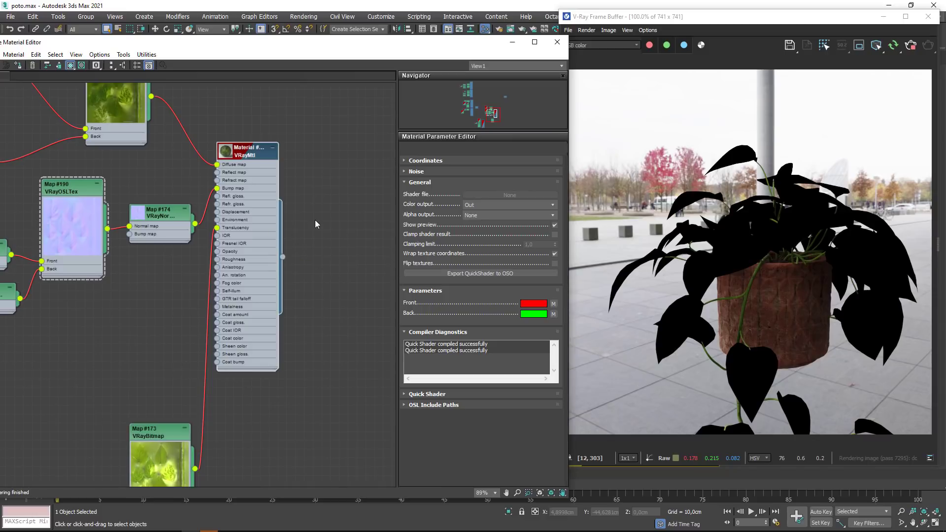
# - Move Material #115 aside and clone Map #190 as a new Map #191
pyautogui.moveTo(261, 166); pyautogui.dragTo(336, 205)
pyautogui.moveTo(116, 266); pyautogui.dragTo(235, 240, button='middle')
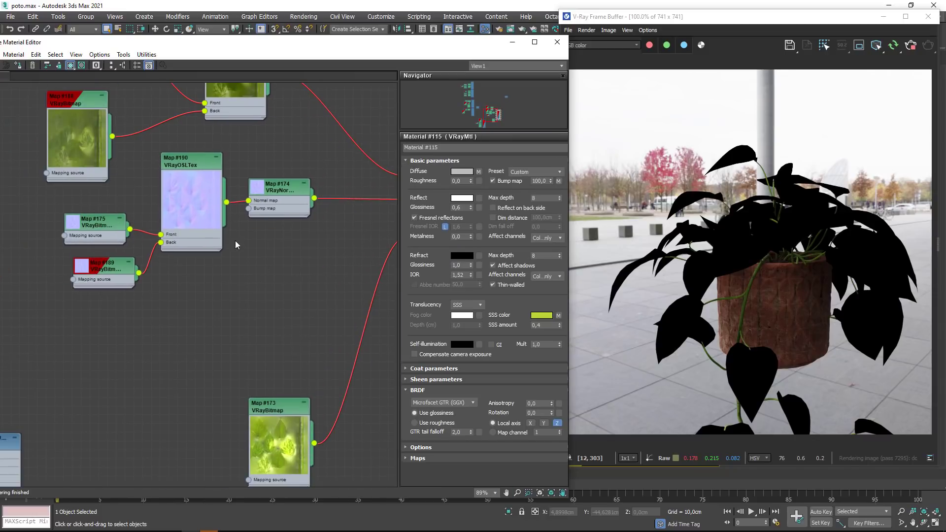
pyautogui.keyDown('shift'); pyautogui.moveTo(188, 180); pyautogui.dragTo(259, 300); pyautogui.keyUp('shift')
# - Feed Map #191's Front with a white VRayColor (RGB 1,1,1) at multiplier 0,75
pyautogui.doubleClick(260, 315)
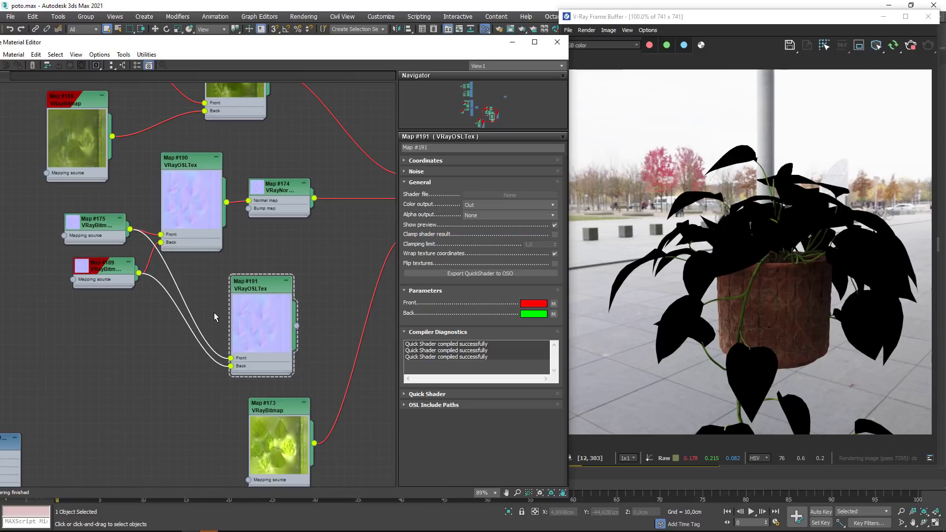
pyautogui.rightClick(148, 338)
pyautogui.moveTo(172, 354)
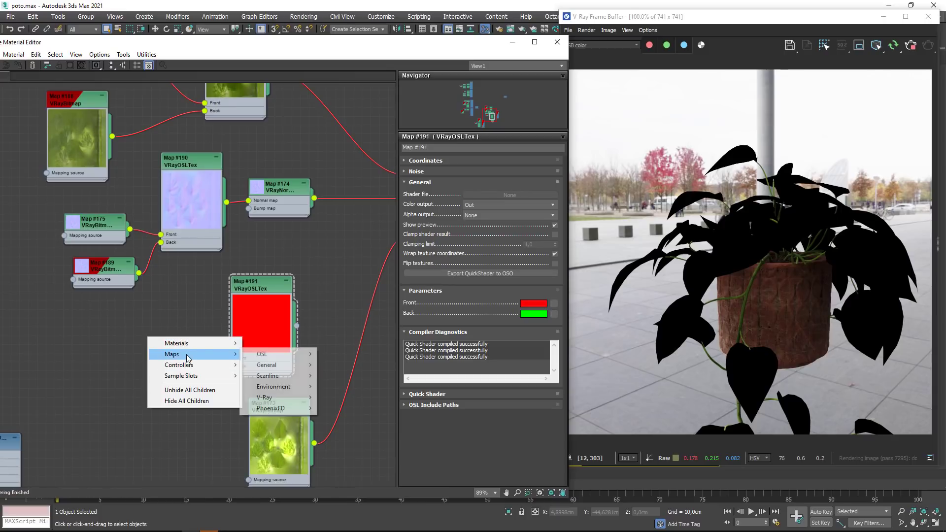
pyautogui.moveTo(266, 398)
pyautogui.click(345, 112)
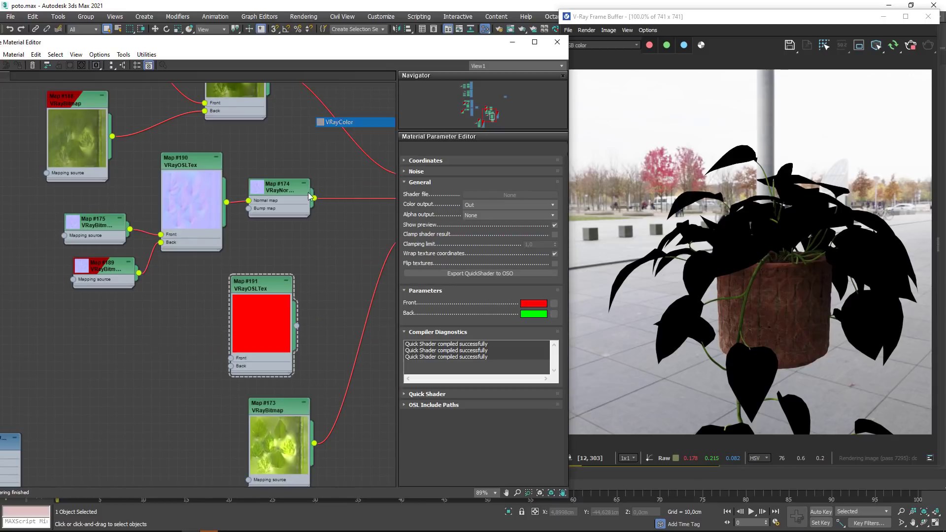
pyautogui.moveTo(182, 340); pyautogui.dragTo(230, 357)
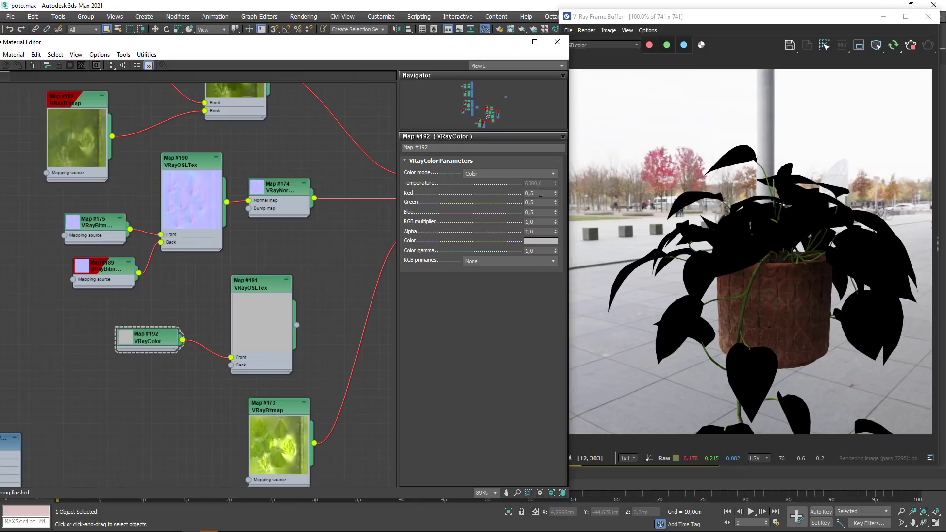
pyautogui.write('1')
pyautogui.press('Tab')
pyautogui.write('1')
pyautogui.press('Tab')
pyautogui.write('1')
pyautogui.press('Tab')
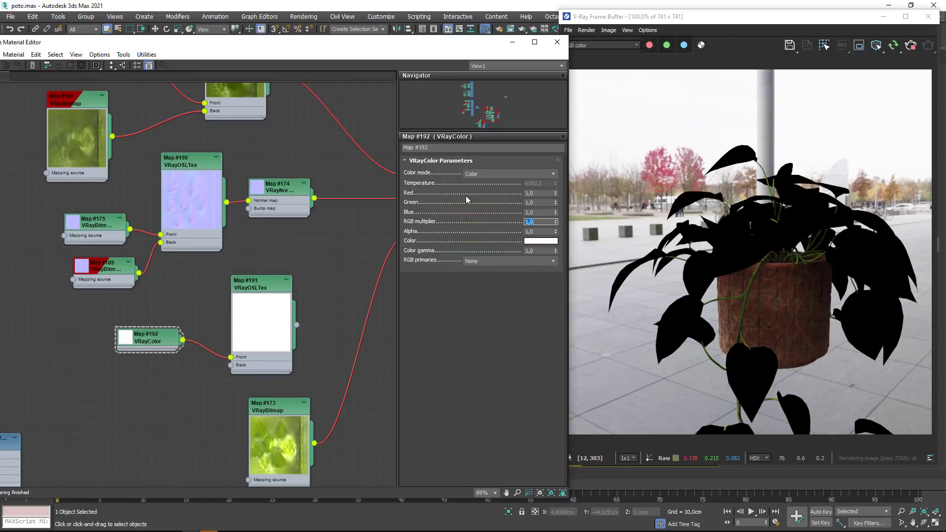
pyautogui.write('0,75')
pyautogui.press('Return')
# - Clone that VRayColor into Map #191's Back input with multiplier 0,6
pyautogui.scroll(1, 177, 398)
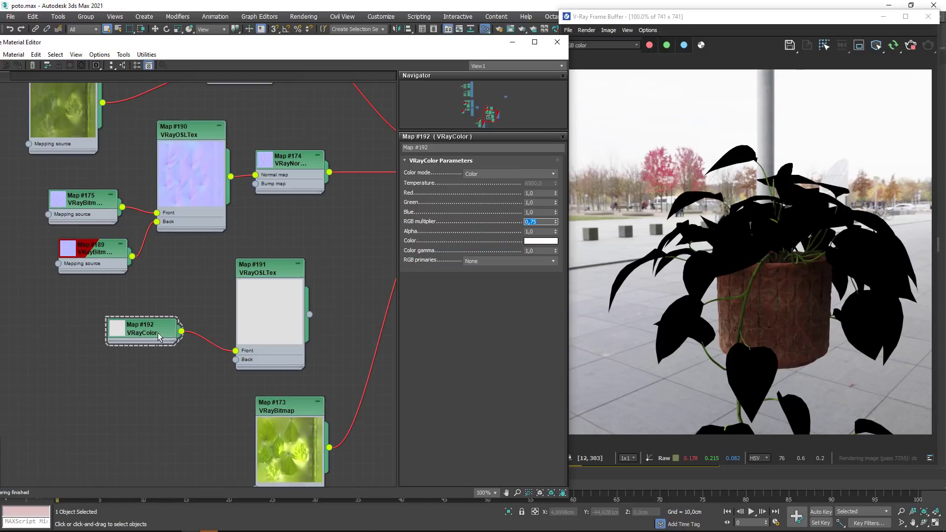
pyautogui.moveTo(158, 332)
pyautogui.keyDown('shift'); pyautogui.mouseDown()
pyautogui.moveTo(152, 378)
pyautogui.moveTo(239, 360)
pyautogui.mouseUp(); pyautogui.keyUp('shift')
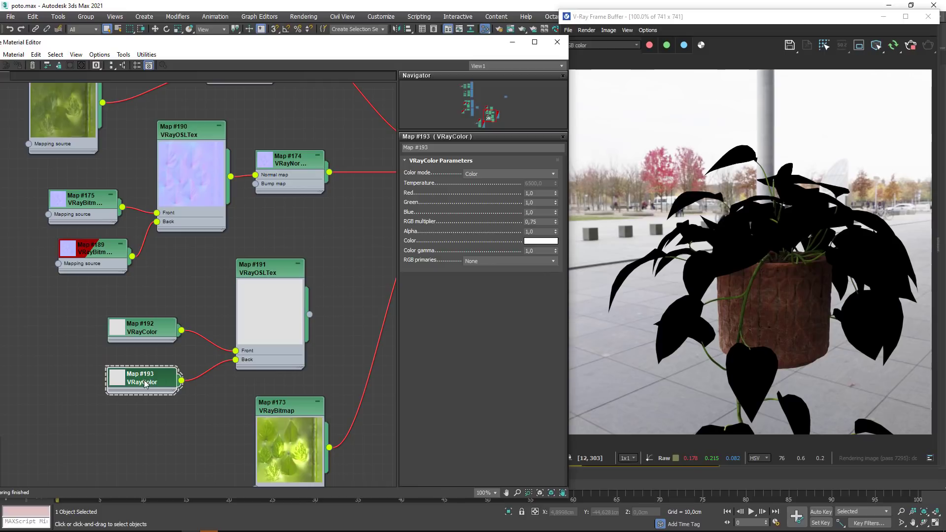
pyautogui.click(543, 221)
pyautogui.press('BackSpace')
pyautogui.write('6')
pyautogui.press('Return')
# - Wire Map #191 into the leaf material's Refl. gloss input
pyautogui.moveTo(283, 294); pyautogui.dragTo(238, 329, button='middle')
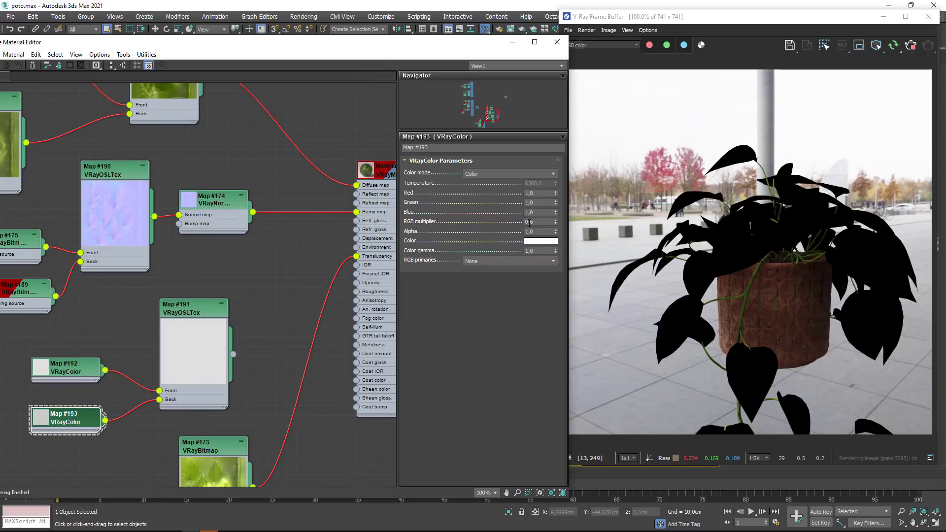
pyautogui.moveTo(203, 359); pyautogui.dragTo(175, 363, button='middle')
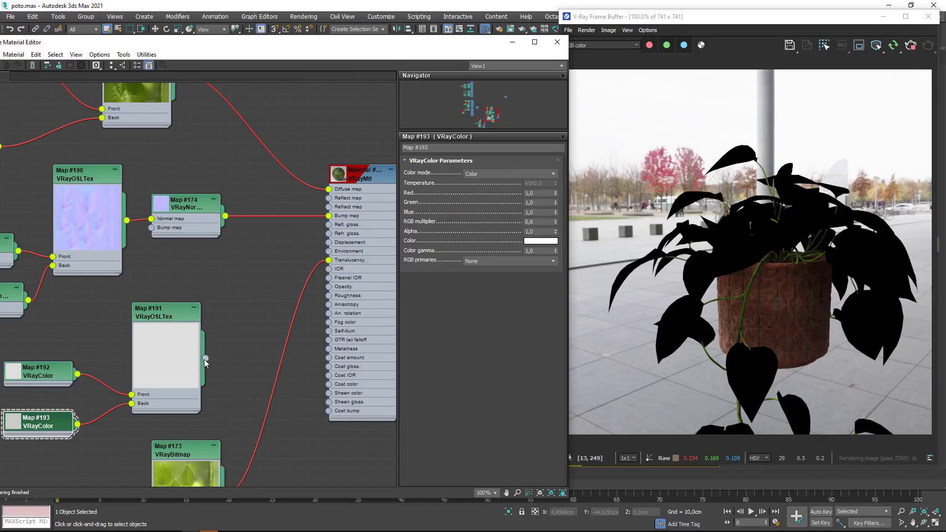
pyautogui.moveTo(206, 359); pyautogui.dragTo(329, 224)
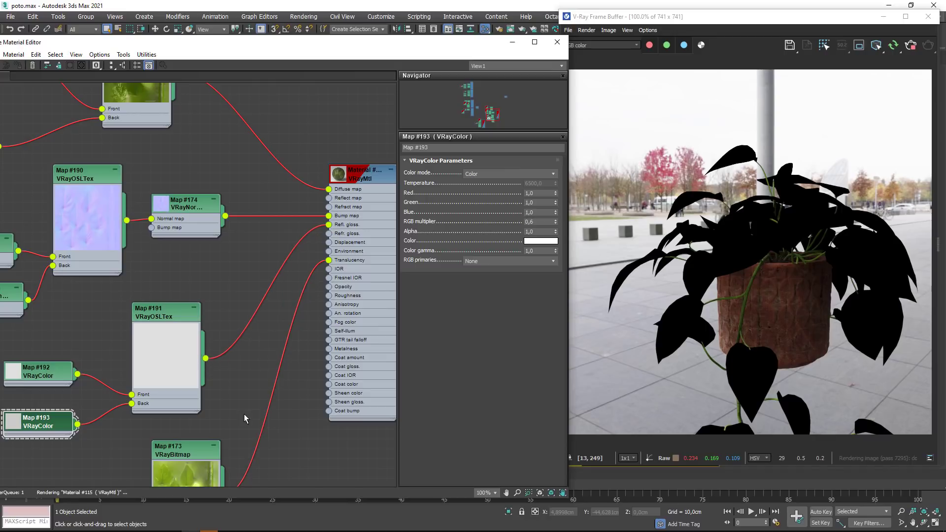
# - Plug leaf Material #115's output into the upper material node's input
pyautogui.click(338, 179)
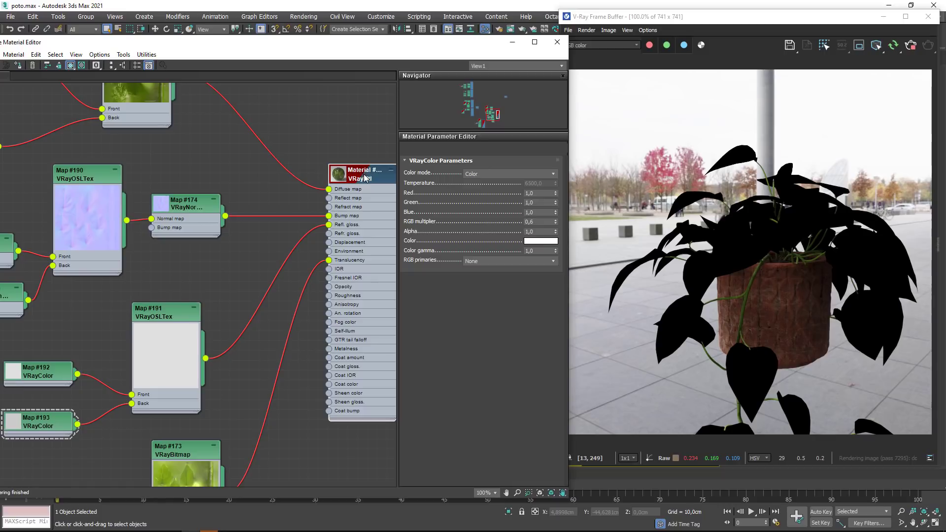
pyautogui.doubleClick(338, 179)
pyautogui.scroll(-5, 219, 240)
pyautogui.scroll(-3, 219, 236)
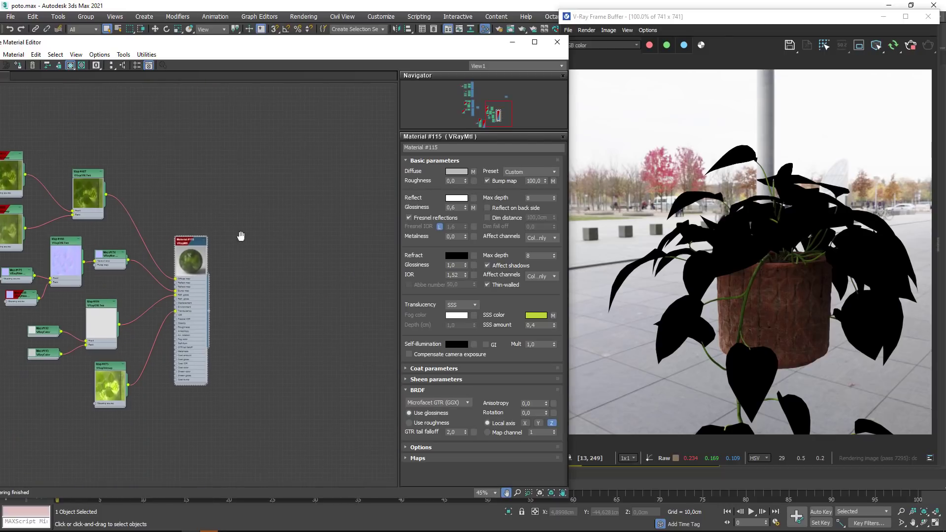
pyautogui.scroll(-3, 298, 241)
pyautogui.moveTo(275, 249); pyautogui.dragTo(270, 290, button='middle')
pyautogui.scroll(4, 270, 291)
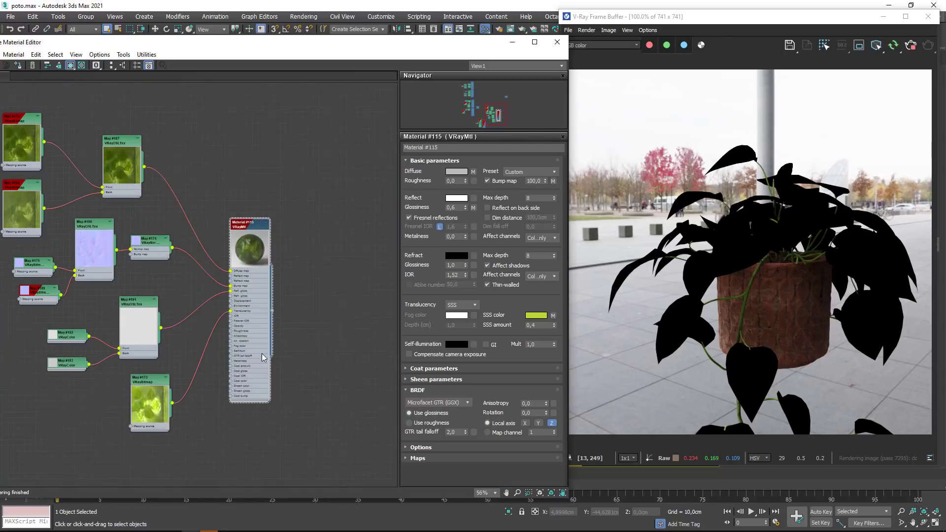
pyautogui.scroll(2, 190, 406)
pyautogui.scroll(-4, 185, 400)
pyautogui.moveTo(185, 401); pyautogui.dragTo(250, 172)
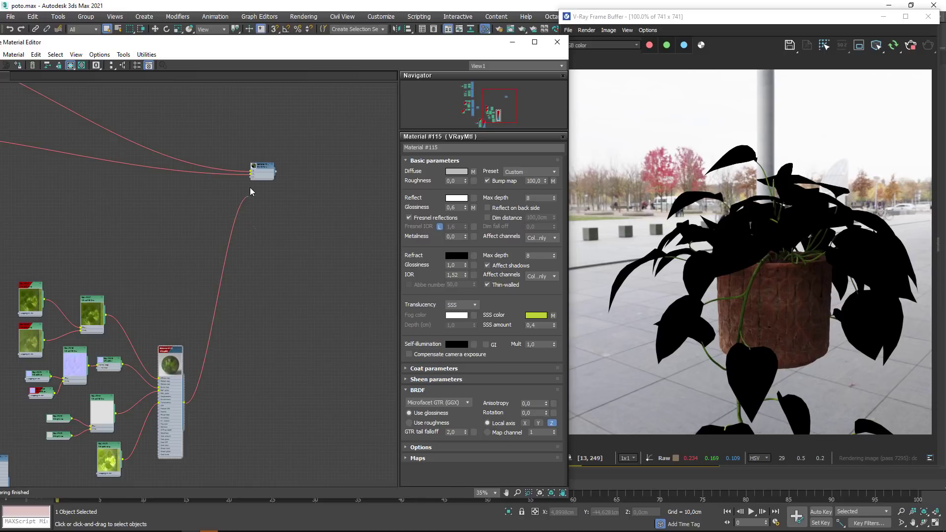
# - Look over the remaining nodes, close the Slate editor and orbit around the plant
pyautogui.moveTo(199, 317); pyautogui.dragTo(337, 231, button='middle')
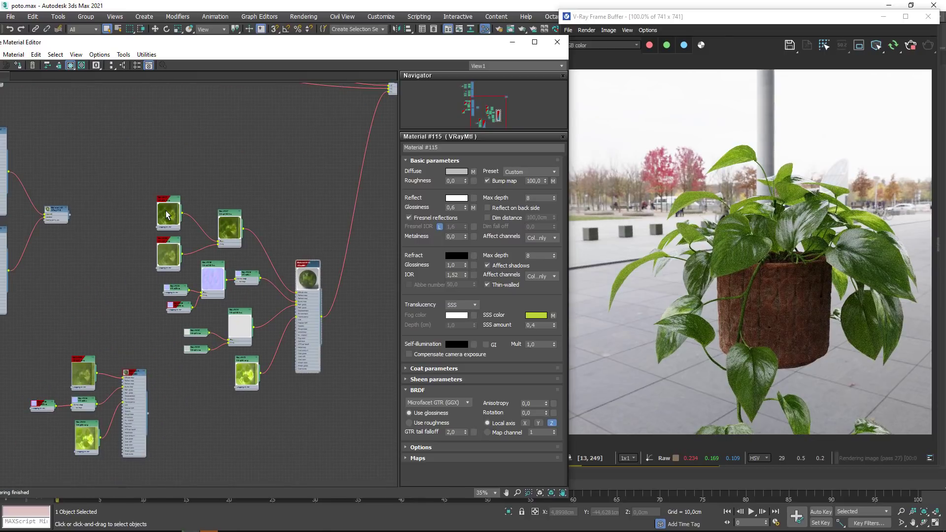
pyautogui.scroll(3, 167, 214)
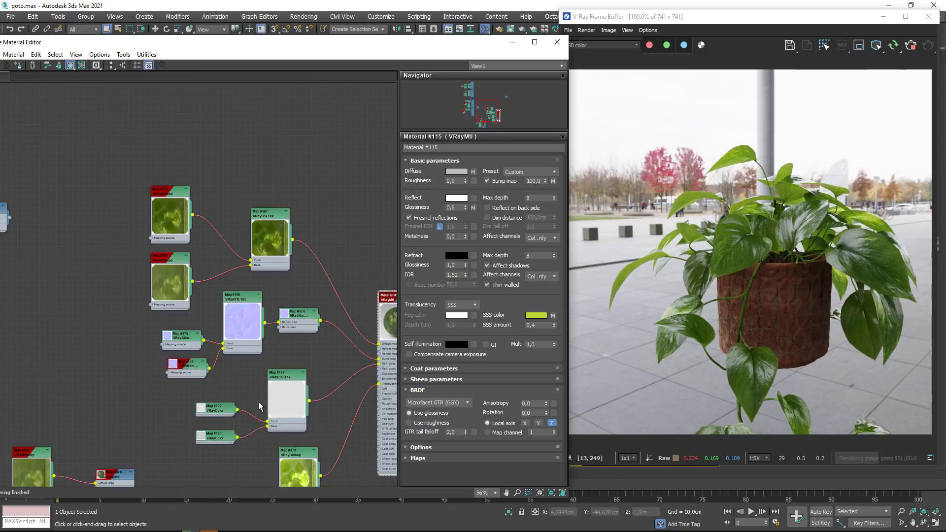
pyautogui.moveTo(260, 407); pyautogui.dragTo(251, 315, button='middle')
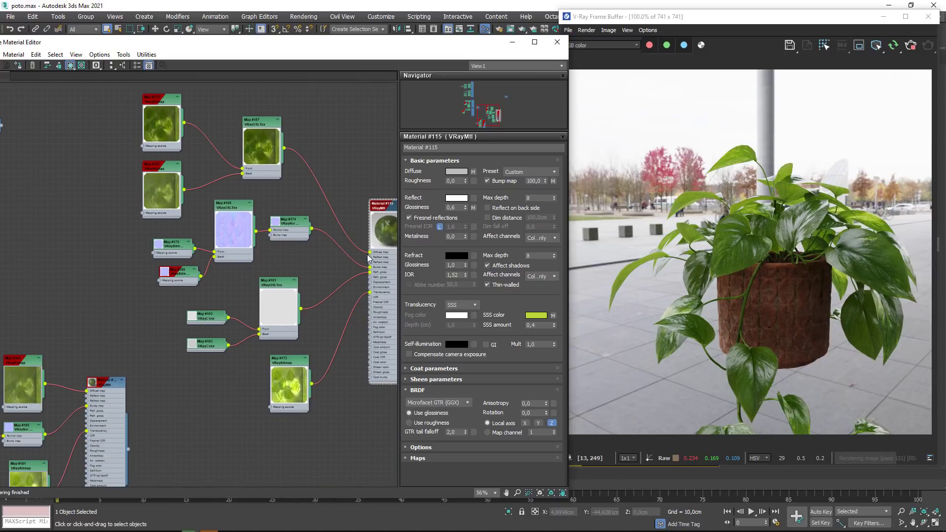
pyautogui.press('m')
pyautogui.moveTo(369, 257)
pyautogui.keyDown('alt'); pyautogui.mouseDown(button='middle')
pyautogui.moveTo(313, 261)
pyautogui.moveTo(316, 248)
pyautogui.mouseUp(button='middle'); pyautogui.keyUp('alt')
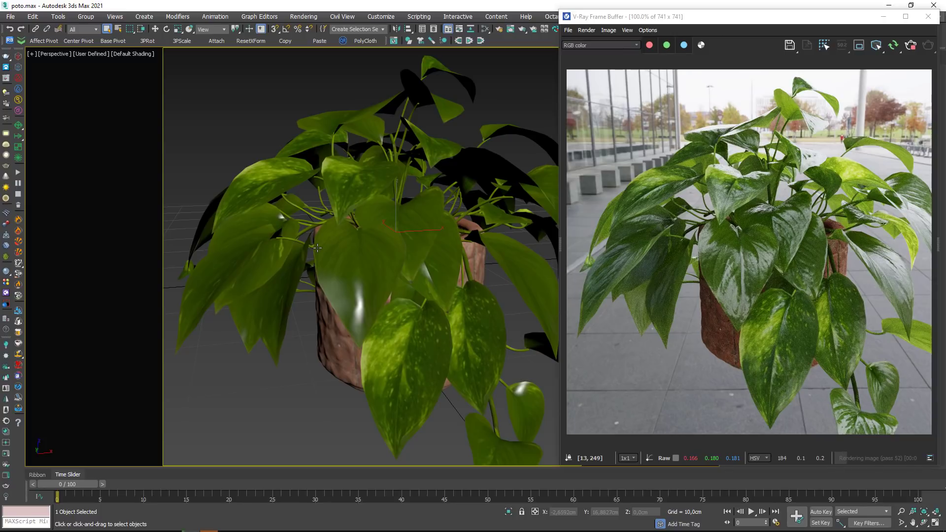
# - Frame the plant and set the front VRayColor (Map #192) RGB multiplier to 0,65
pyautogui.press('z')
pyautogui.keyDown('alt'); pyautogui.moveTo(269, 239); pyautogui.dragTo(386, 279, button='middle'); pyautogui.keyUp('alt')
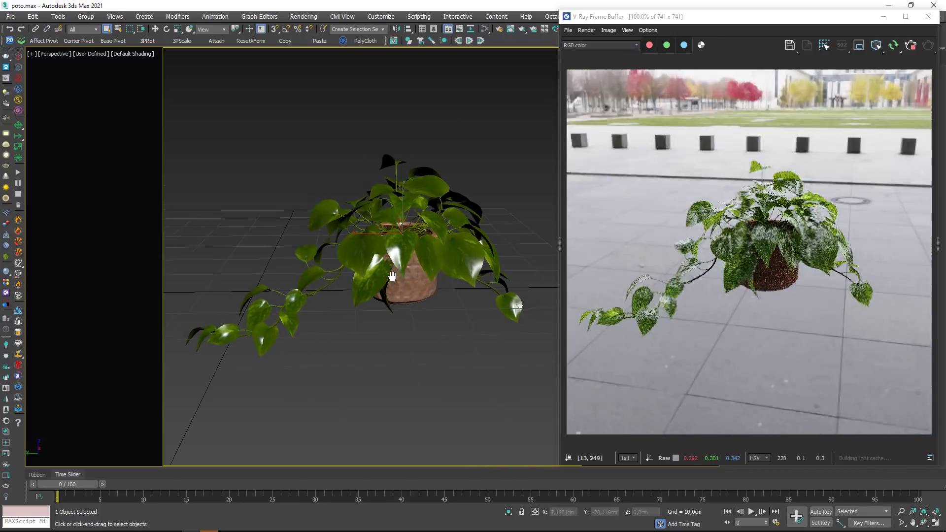
pyautogui.press('m')
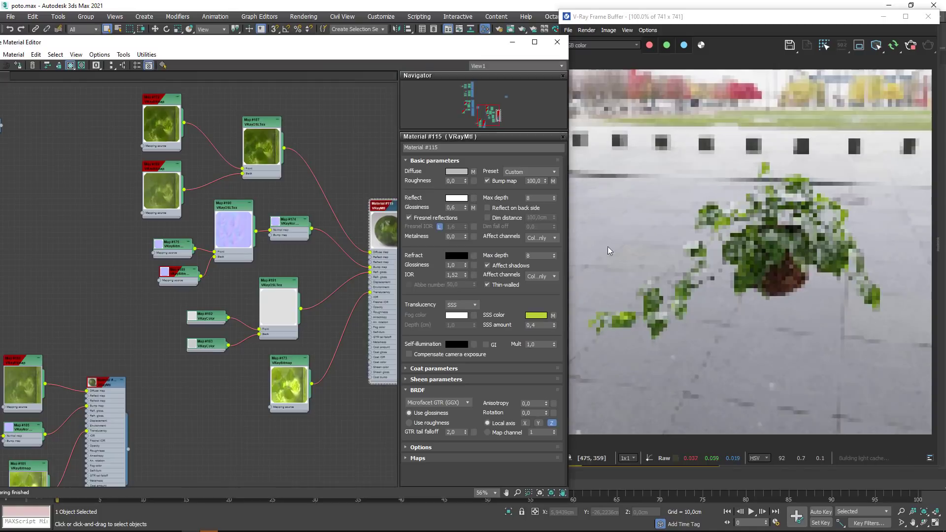
pyautogui.scroll(4, 188, 317)
pyautogui.doubleClick(148, 311)
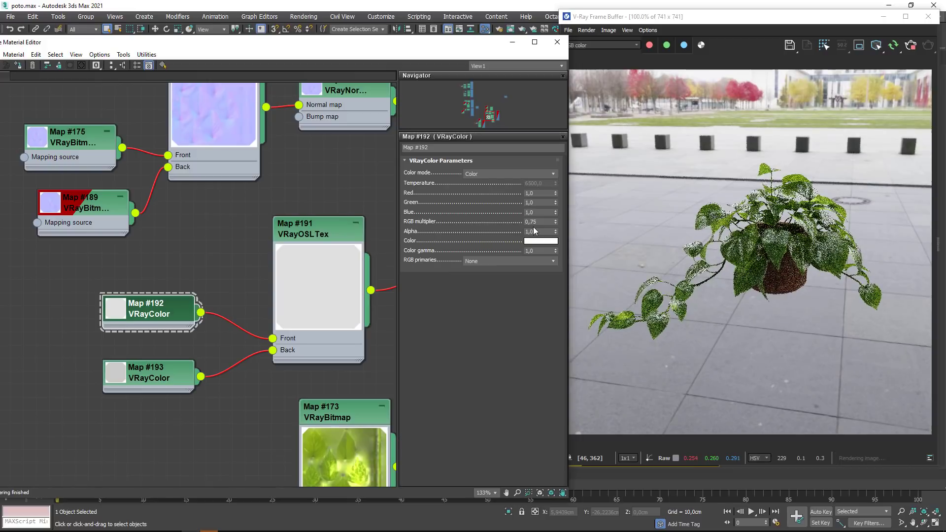
pyautogui.click(540, 222)
pyautogui.write('0,7565')
pyautogui.press('Return')
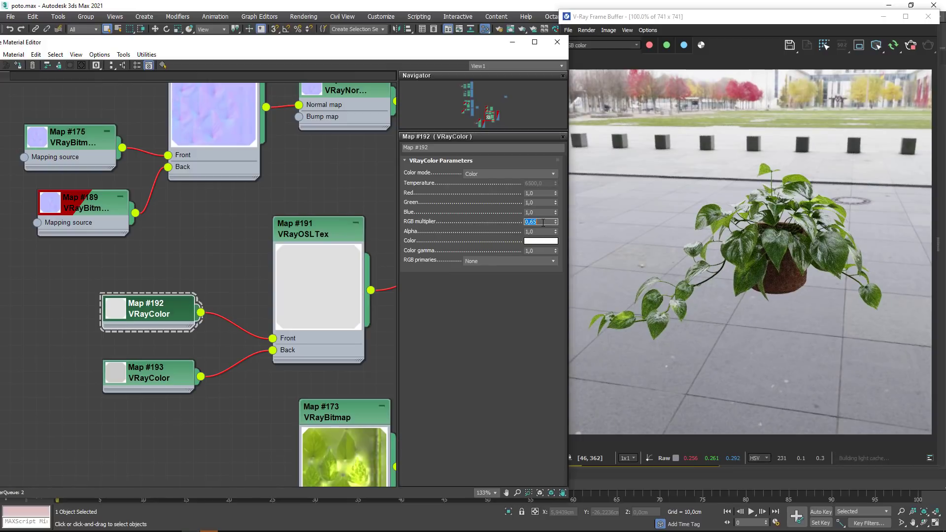
# - Pan the node graph to center Material #115's node
pyautogui.scroll(2, 773, 242)
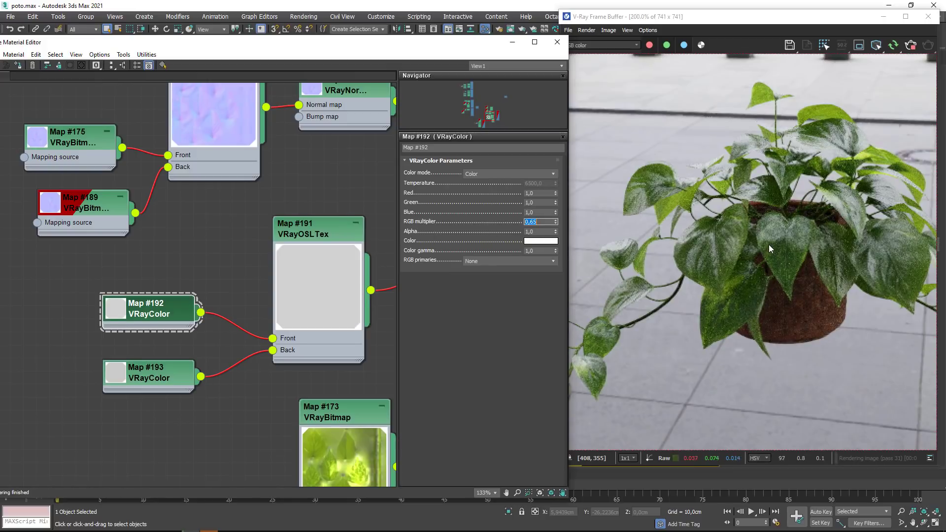
pyautogui.moveTo(311, 208); pyautogui.dragTo(158, 273, button='middle')
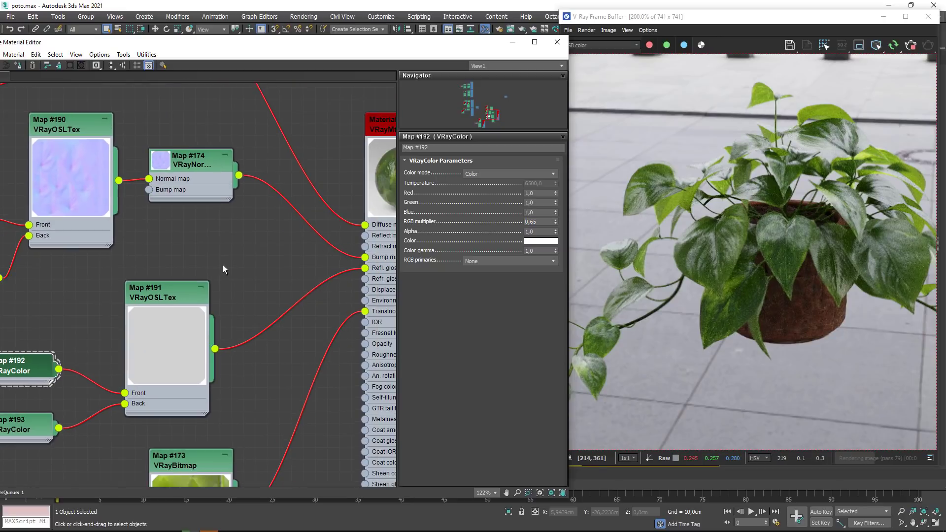
pyautogui.scroll(-3, 272, 273)
pyautogui.moveTo(332, 264); pyautogui.dragTo(199, 254, button='middle')
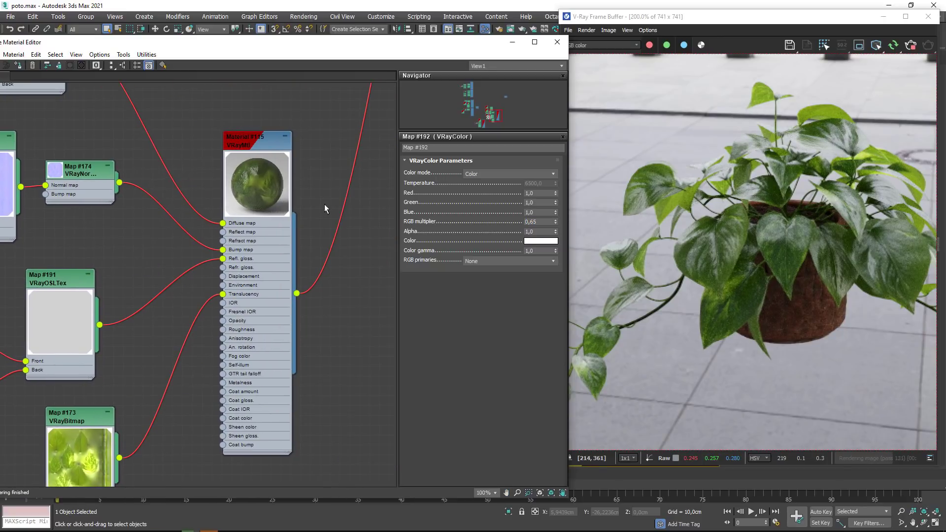
# - Close the material editor and orbit the Perspective view around the plant
pyautogui.click(557, 42)
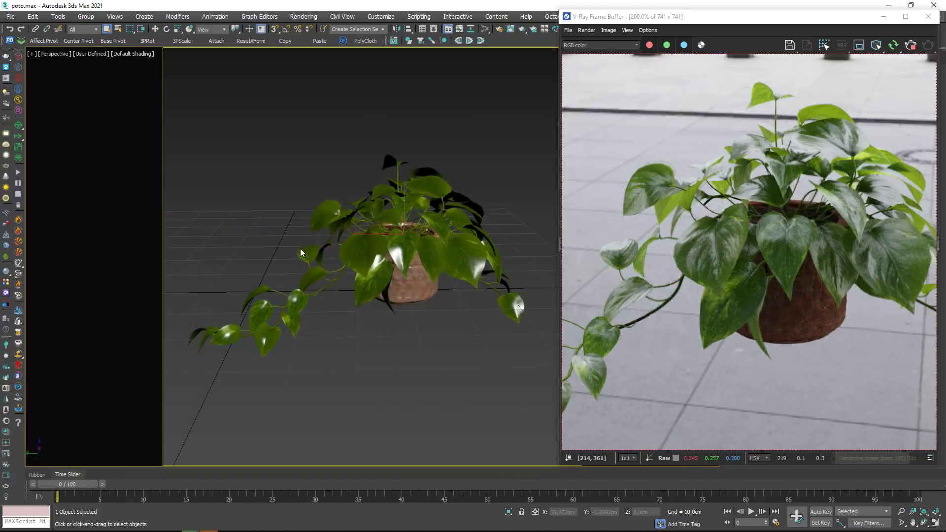
pyautogui.moveTo(300, 248); pyautogui.dragTo(427, 270, button='middle')
pyautogui.scroll(3, 427, 271)
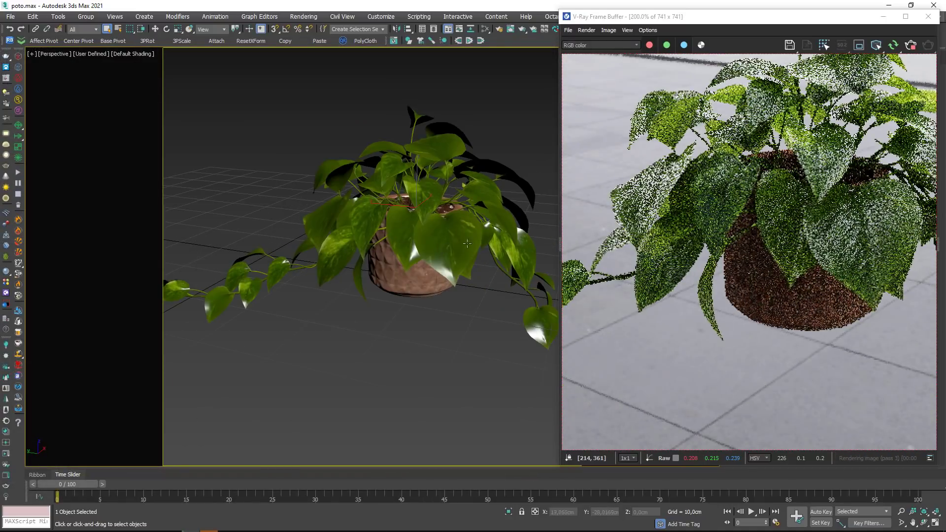
pyautogui.scroll(-2, 814, 218)
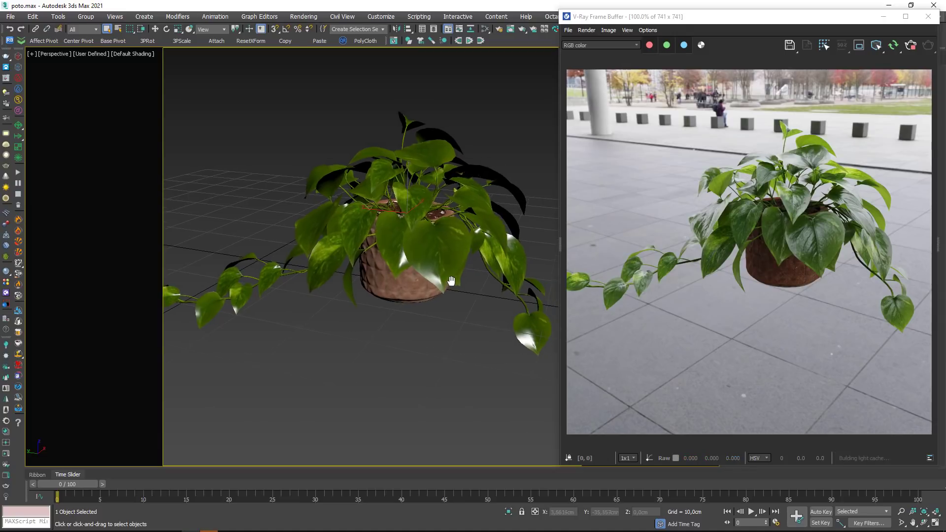
# - Reopen the Slate editor and bring up the add-node menu in empty graph space
pyautogui.press('m')
pyautogui.scroll(-3, 300, 285)
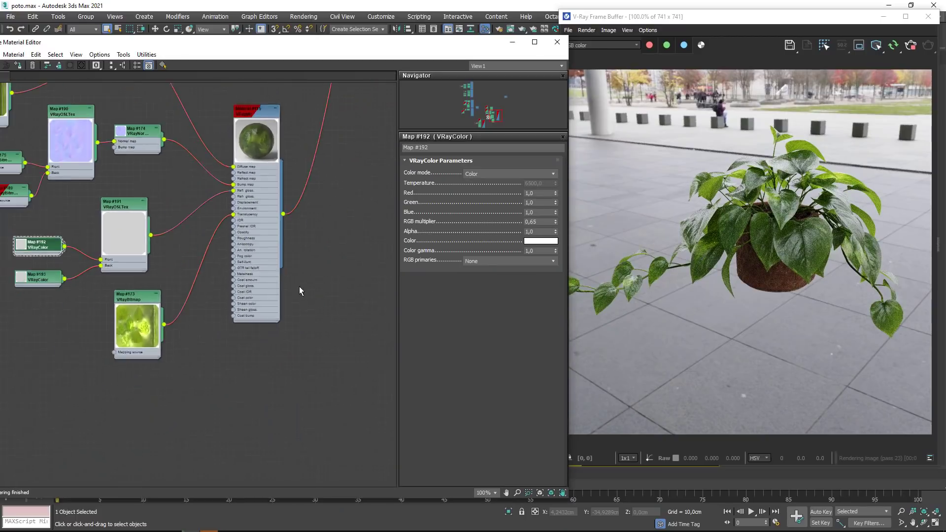
pyautogui.scroll(-3, 276, 348)
pyautogui.moveTo(276, 348); pyautogui.dragTo(204, 216, button='middle')
pyautogui.rightClick(271, 264)
pyautogui.moveTo(315, 270)
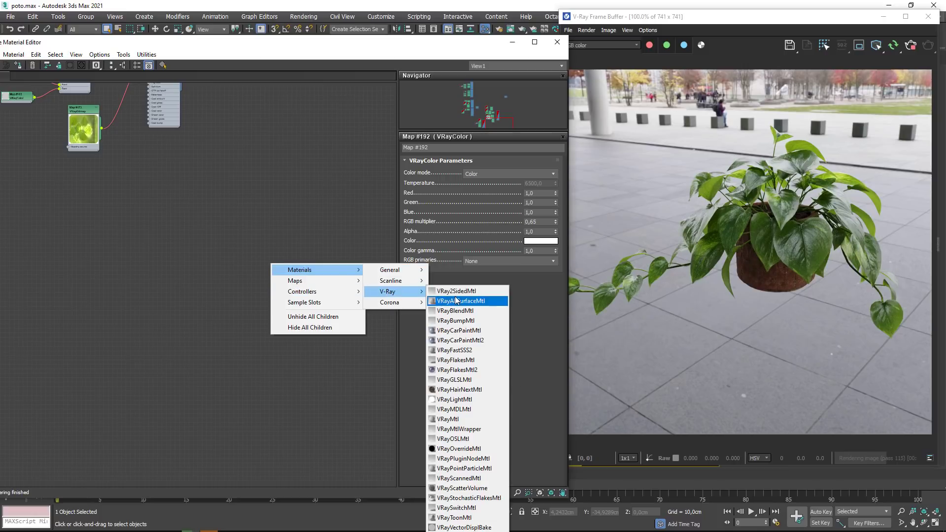
# - Add VRayMtl Material #122, enable Thin-walled, and use SSS translucency with amount 0,35
pyautogui.click(443, 423)
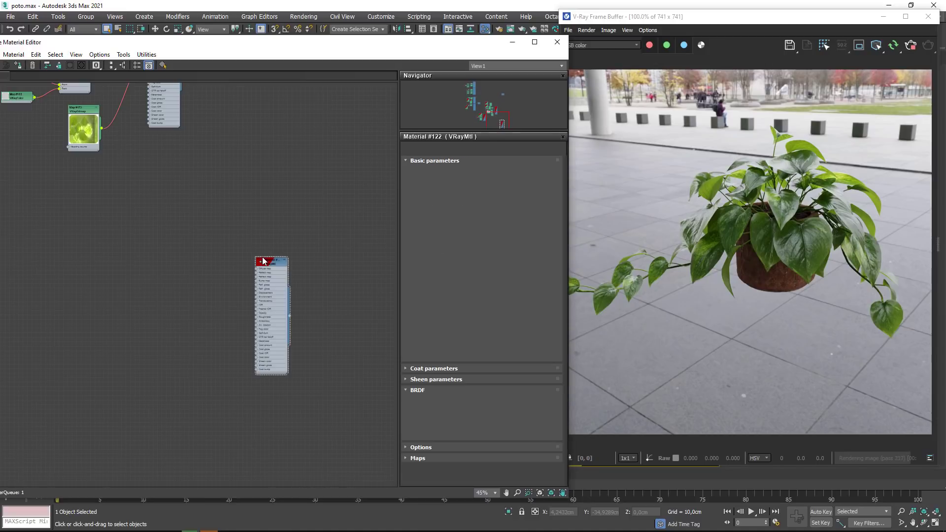
pyautogui.scroll(-1, 271, 259)
pyautogui.click(235, 255)
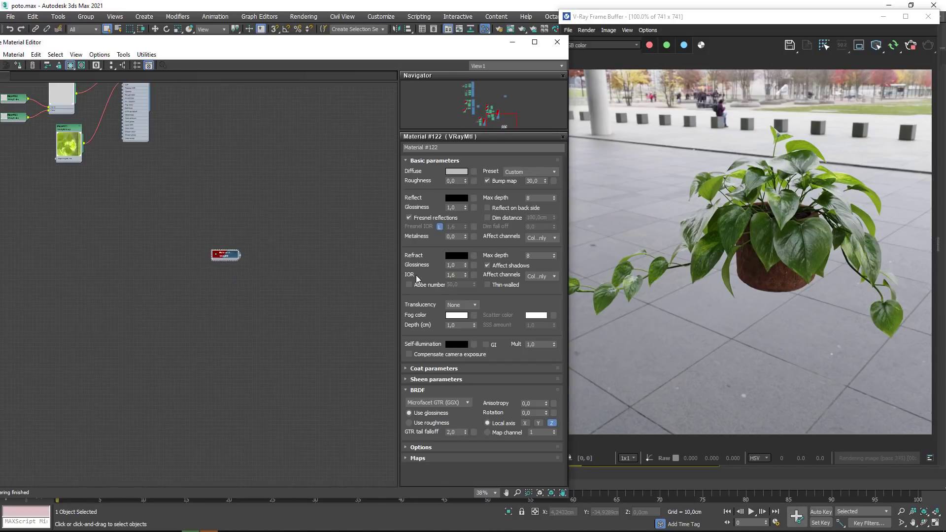
pyautogui.click(487, 285)
pyautogui.click(241, 255)
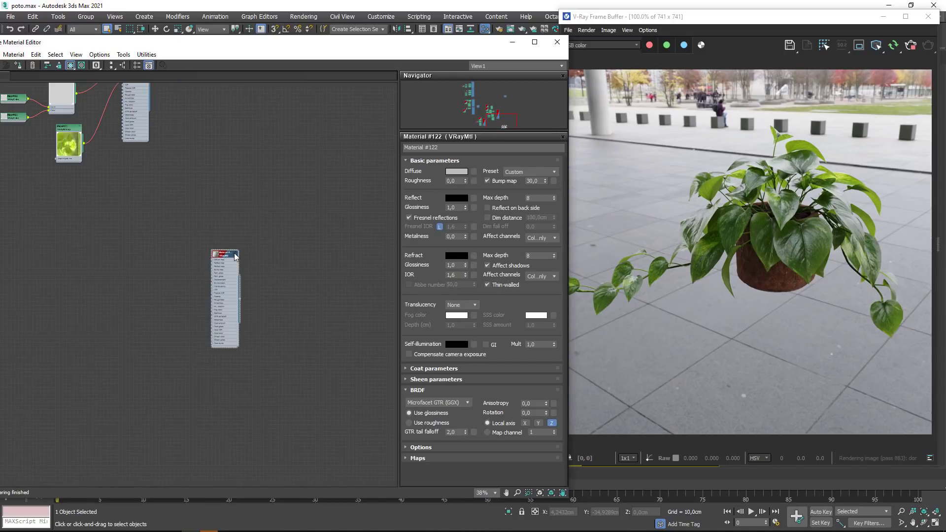
pyautogui.click(460, 305)
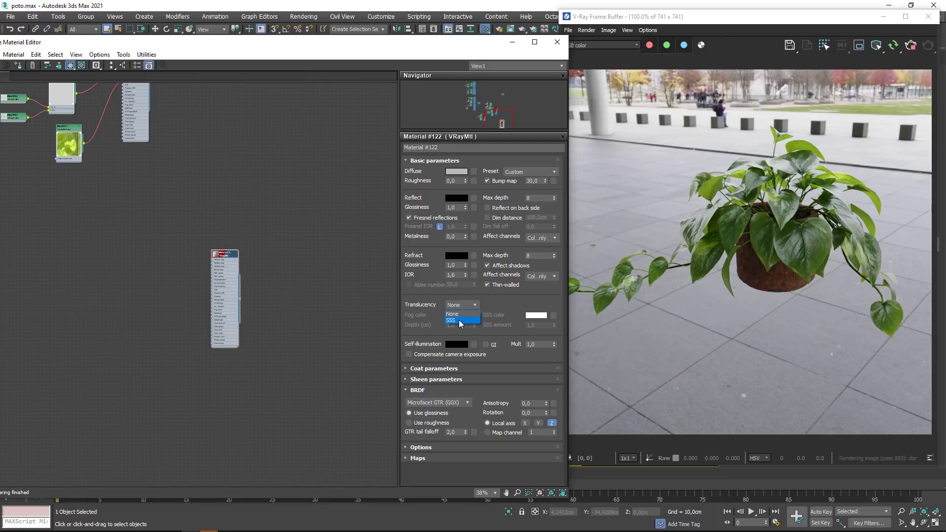
pyautogui.click(449, 320)
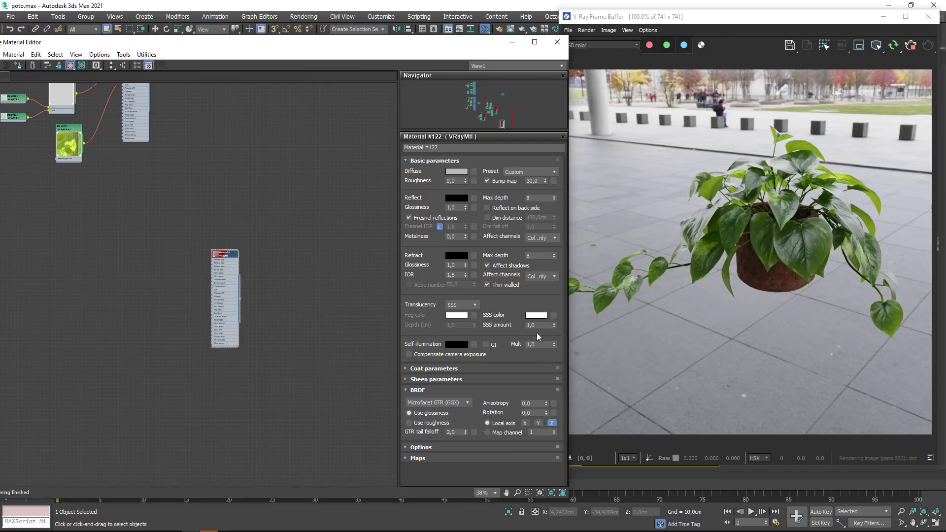
pyautogui.click(534, 325)
pyautogui.write('5')
pyautogui.press('Return')
pyautogui.press('Return')
pyautogui.write('5')
pyautogui.press('Return')
# - Inspect the Map #172 and Map #188 leaf bitmap nodes and their settings
pyautogui.scroll(2, 253, 275)
pyautogui.moveTo(253, 274); pyautogui.dragTo(247, 288, button='middle')
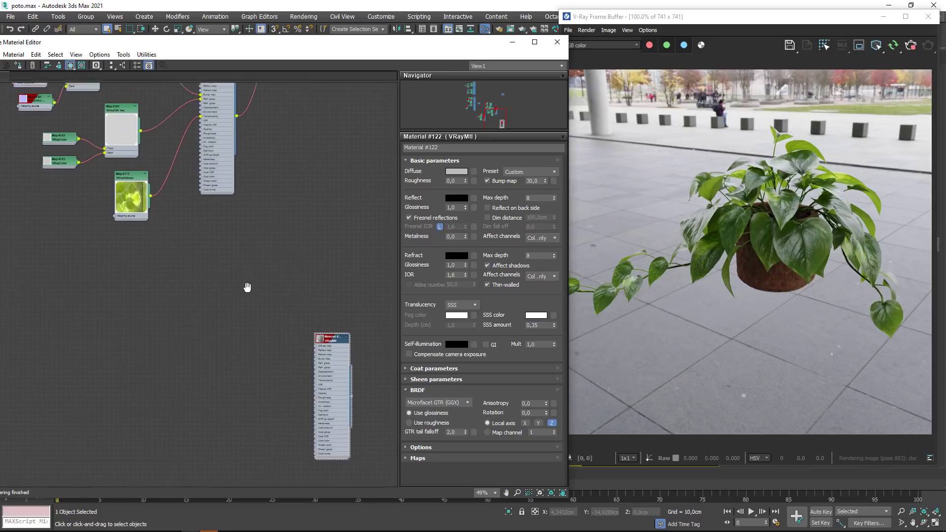
pyautogui.scroll(-3, 234, 276)
pyautogui.moveTo(93, 105); pyautogui.dragTo(137, 156)
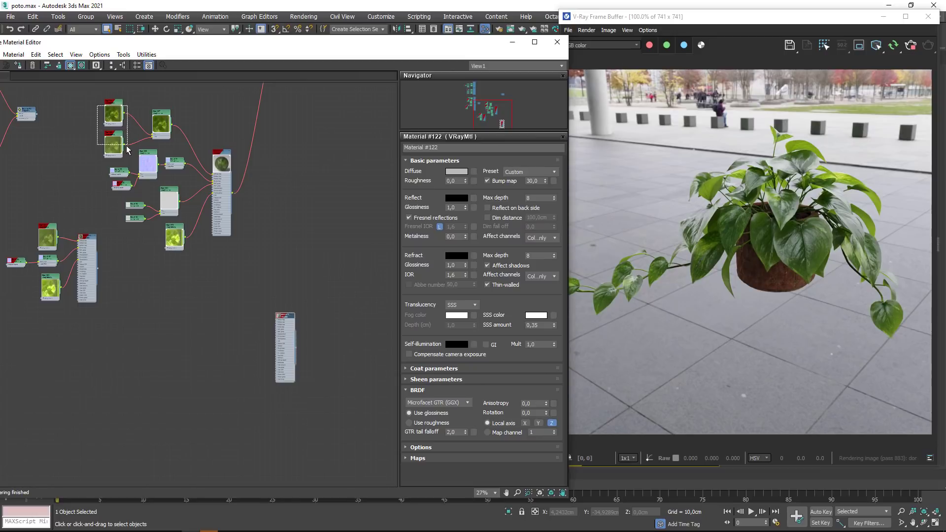
pyautogui.click(113, 117)
pyautogui.scroll(4, 114, 119)
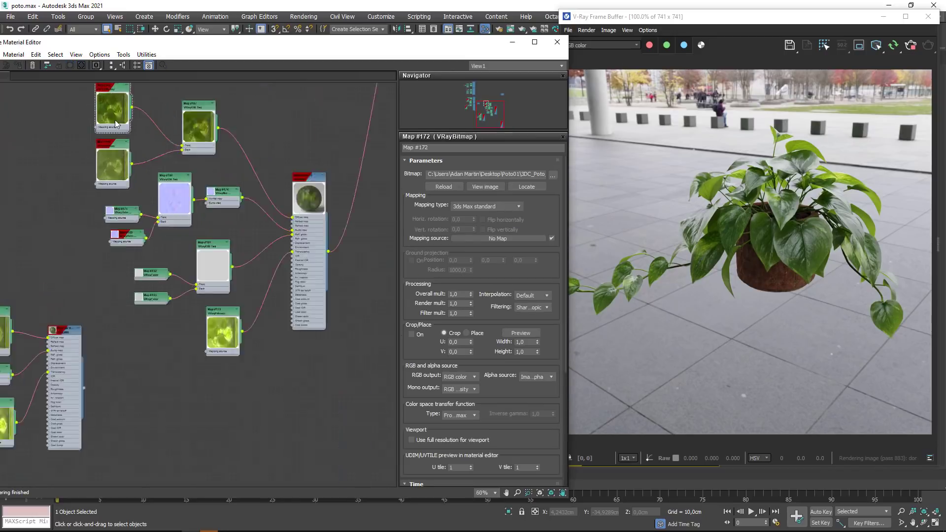
pyautogui.scroll(3, 171, 167)
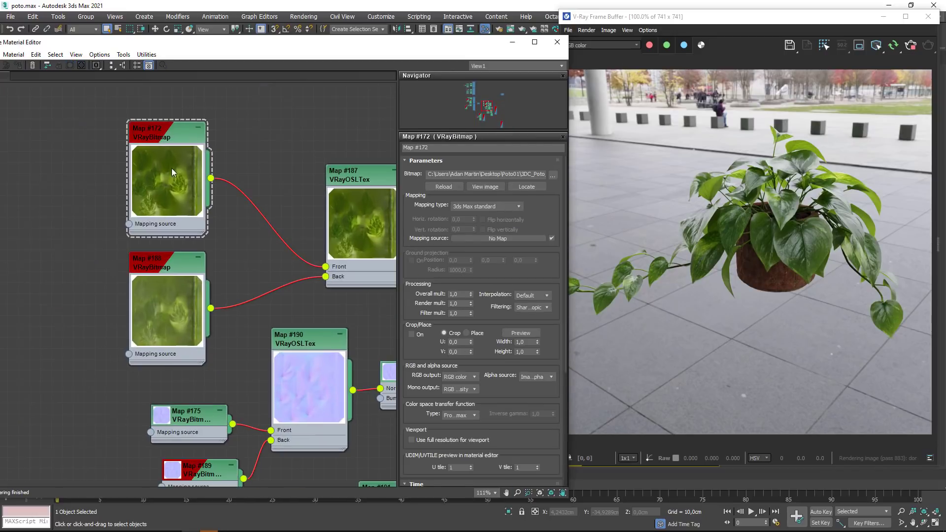
pyautogui.click(183, 303)
pyautogui.scroll(-2, 329, 410)
pyautogui.moveTo(329, 410); pyautogui.dragTo(215, 315, button='middle')
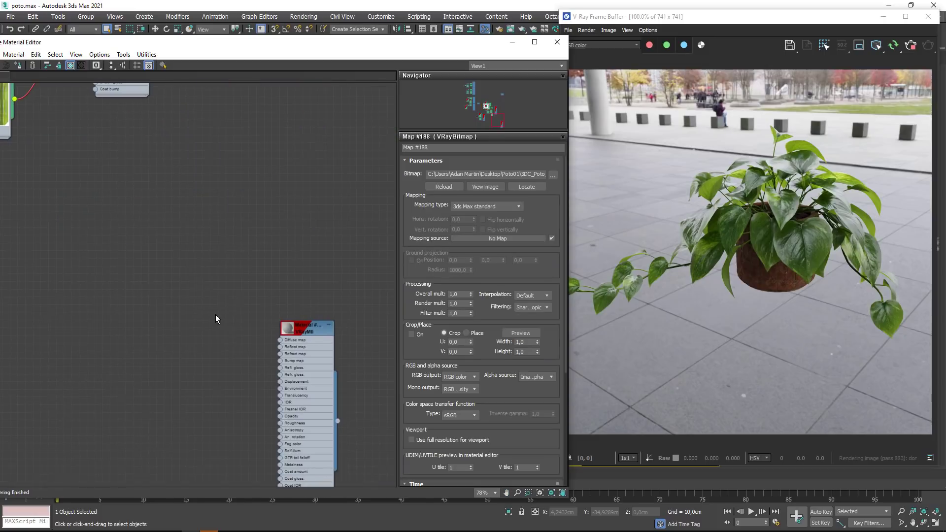
# - Add a VRayOSLTex node, Map #194, with Quick Shader enabled
pyautogui.rightClick(181, 340)
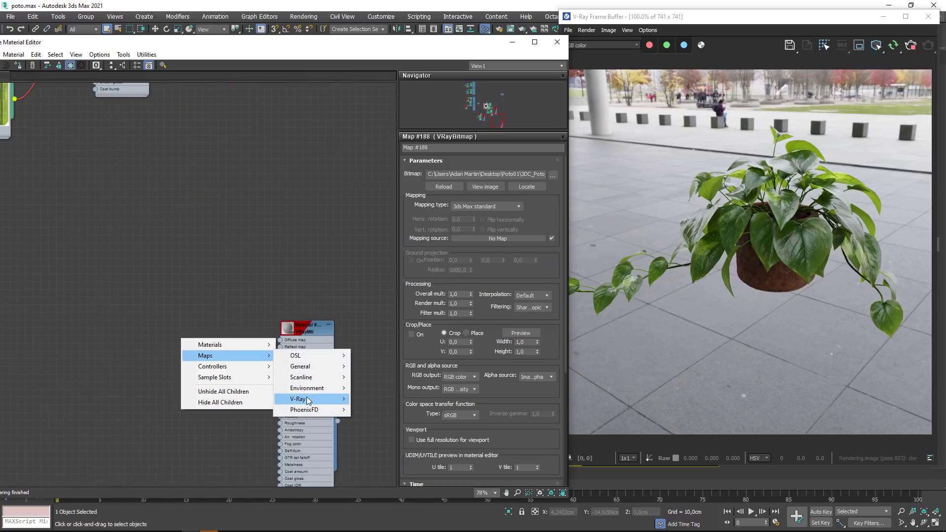
pyautogui.moveTo(298, 399)
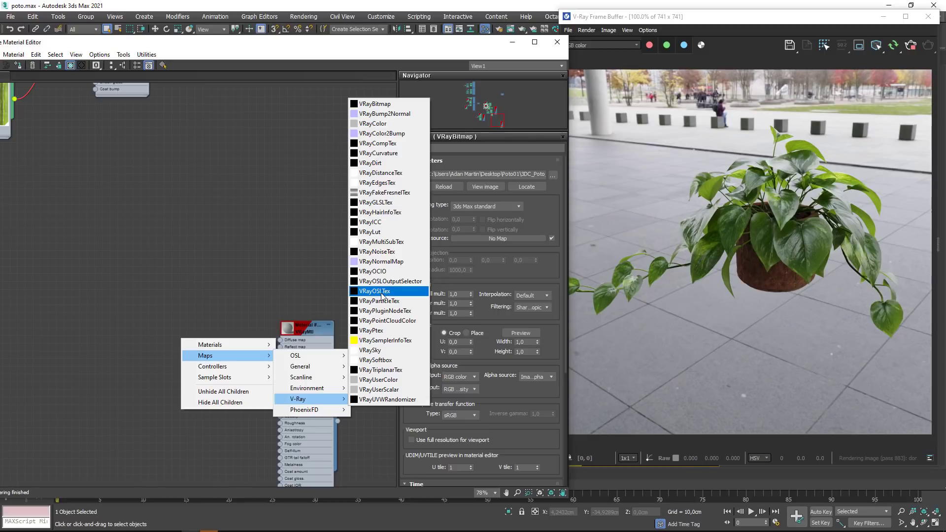
pyautogui.click(382, 292)
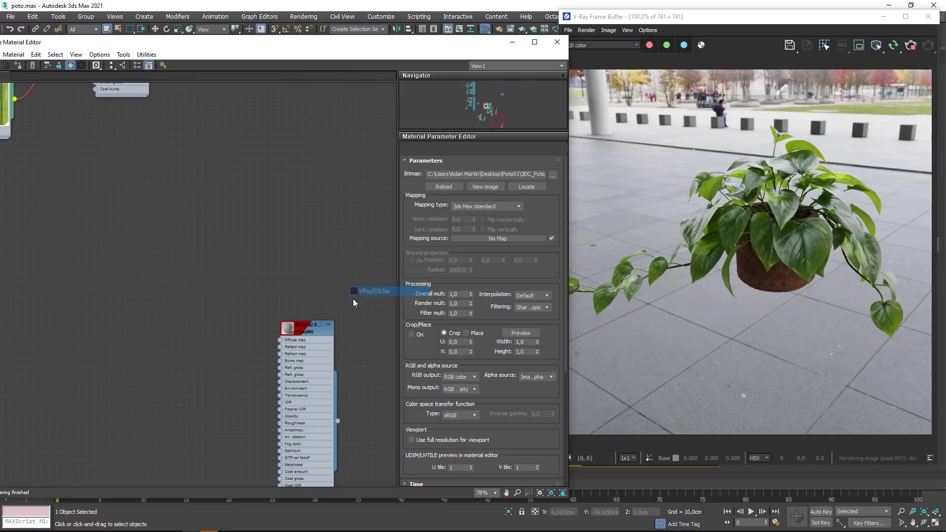
pyautogui.moveTo(175, 338); pyautogui.dragTo(190, 338)
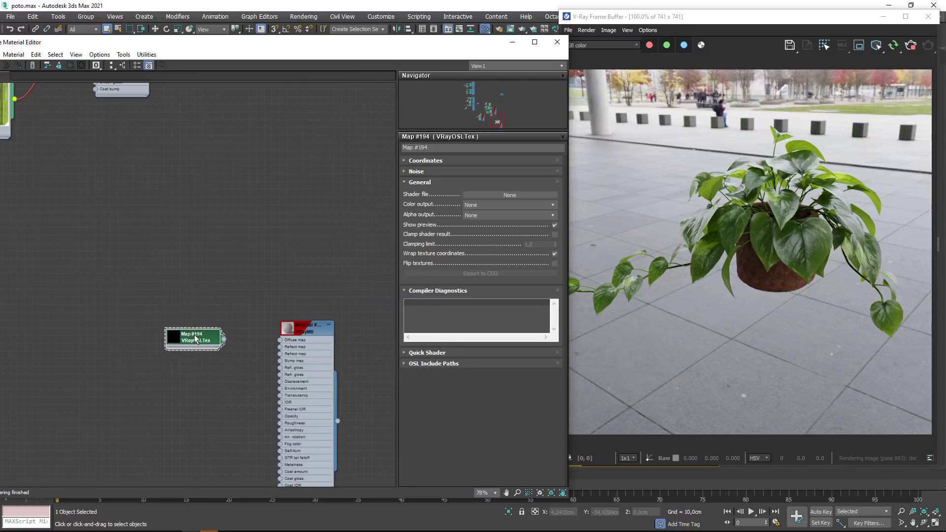
pyautogui.click(415, 353)
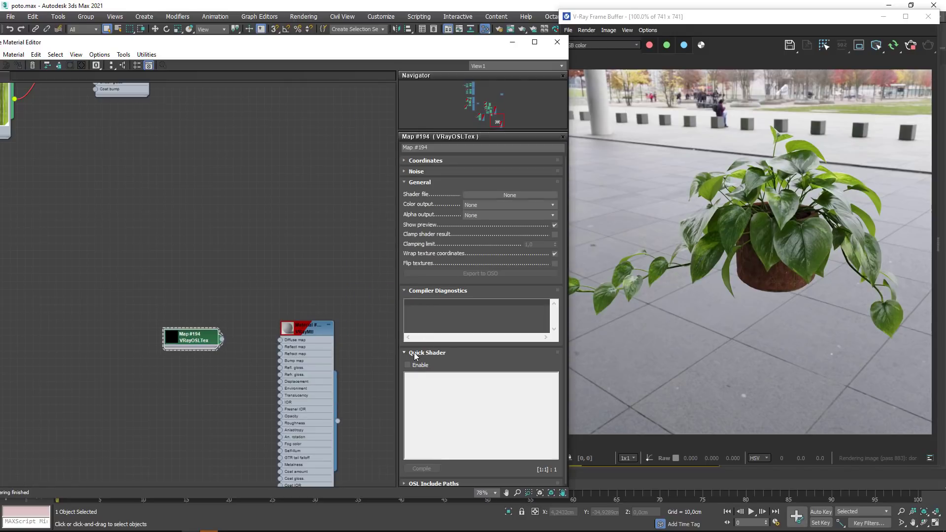
pyautogui.click(408, 365)
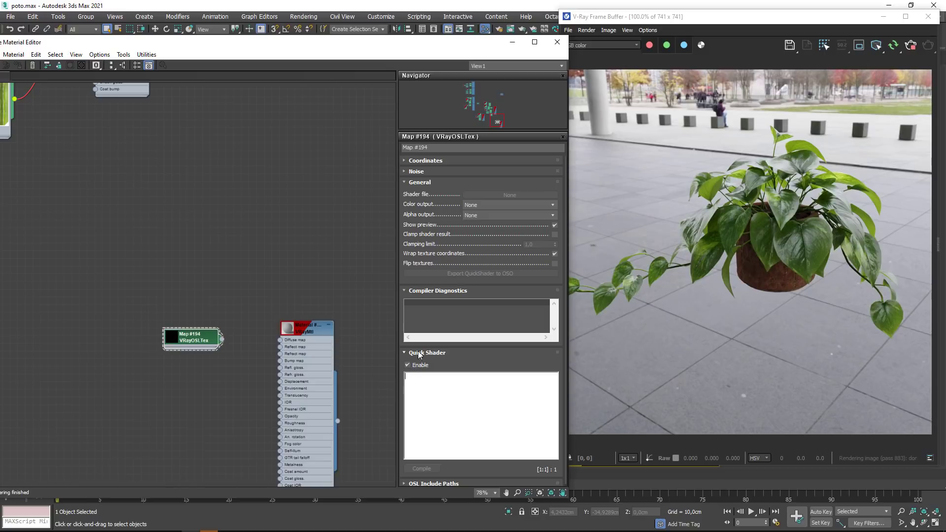
# - Paste the FrontBack OSL shader code into Map #194 and compile it
pyautogui.hotkey('ctrl', 'v')
pyautogui.scroll(1, 436, 406)
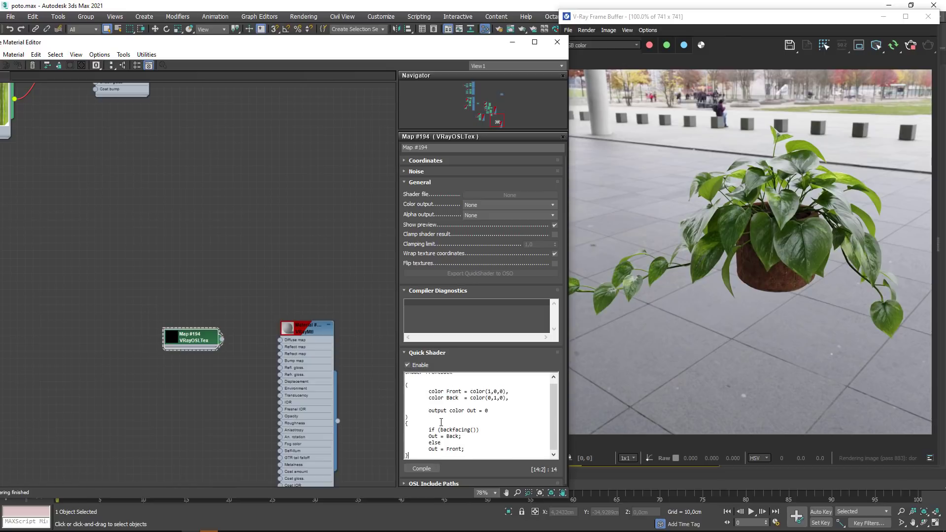
pyautogui.scroll(1, 439, 414)
pyautogui.scroll(1, 442, 420)
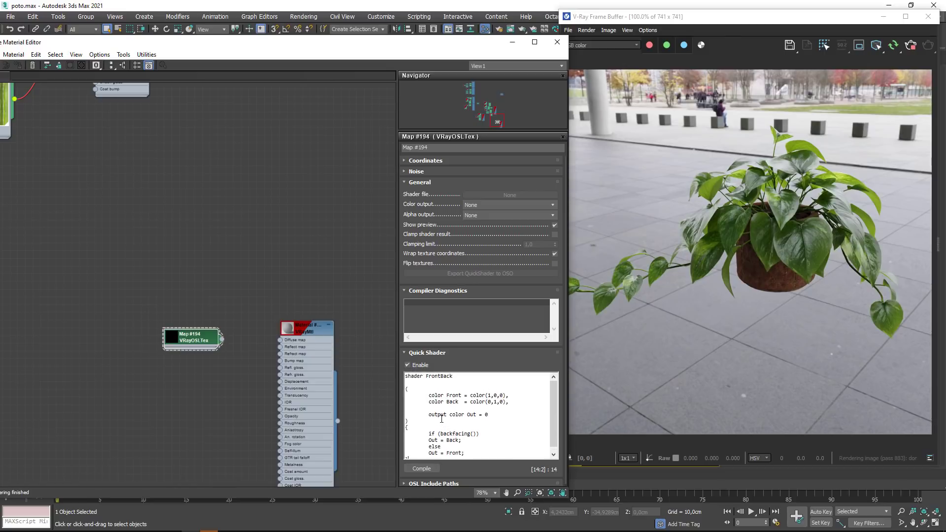
pyautogui.click(423, 469)
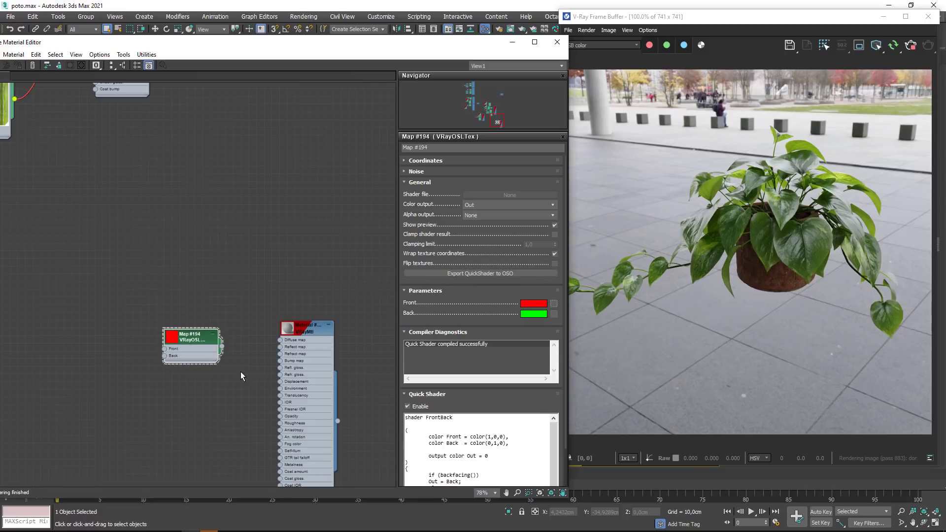
pyautogui.moveTo(198, 345); pyautogui.dragTo(200, 335)
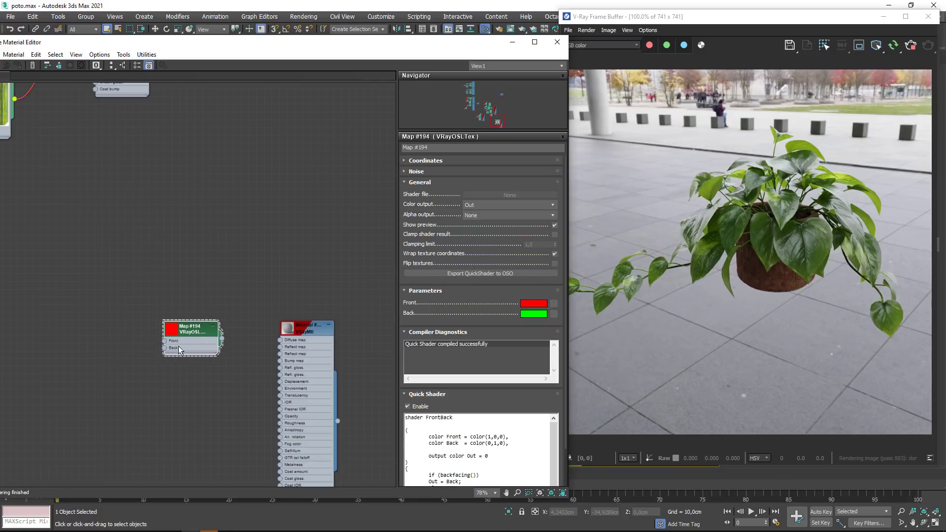
pyautogui.scroll(2, 164, 338)
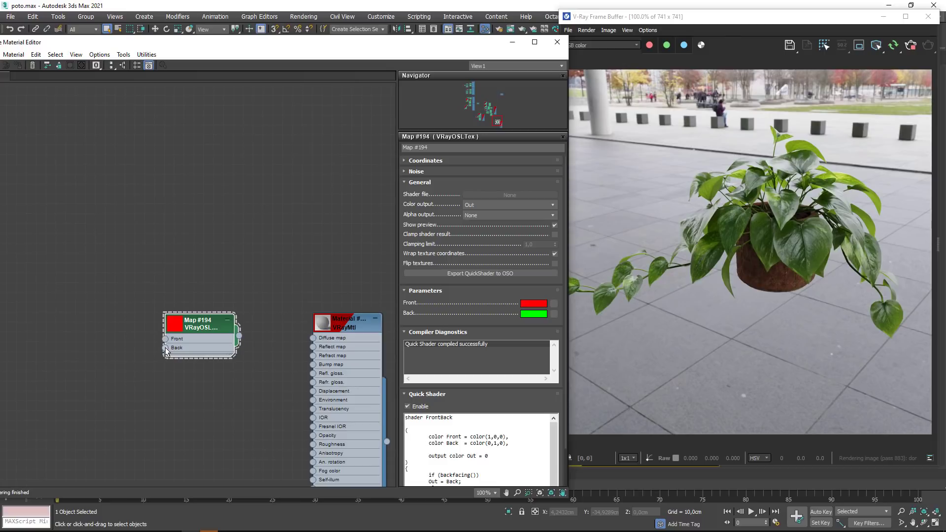
# - Wire Map #194 to Diffuse and feed copies of the two leaf bitmaps into Front/Back
pyautogui.moveTo(239, 336); pyautogui.dragTo(313, 338)
pyautogui.scroll(-5, 281, 302)
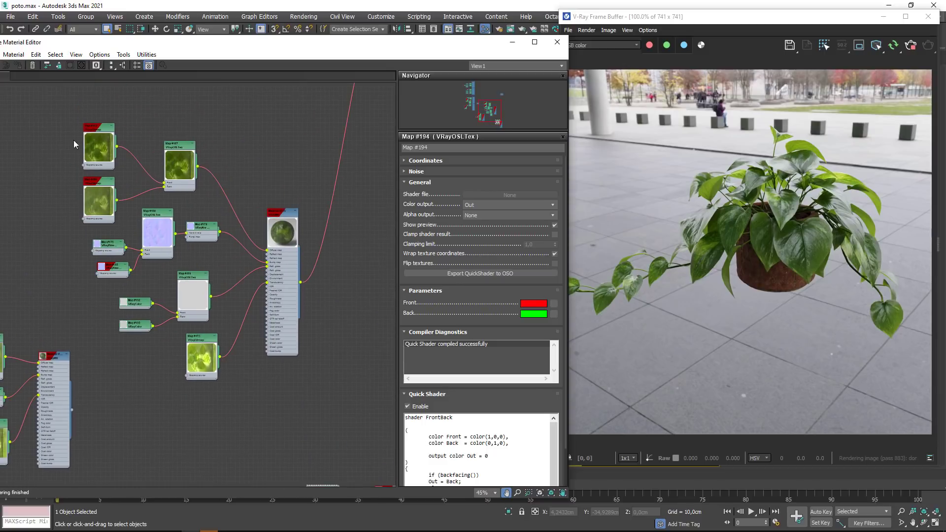
pyautogui.moveTo(61, 126); pyautogui.dragTo(232, 466)
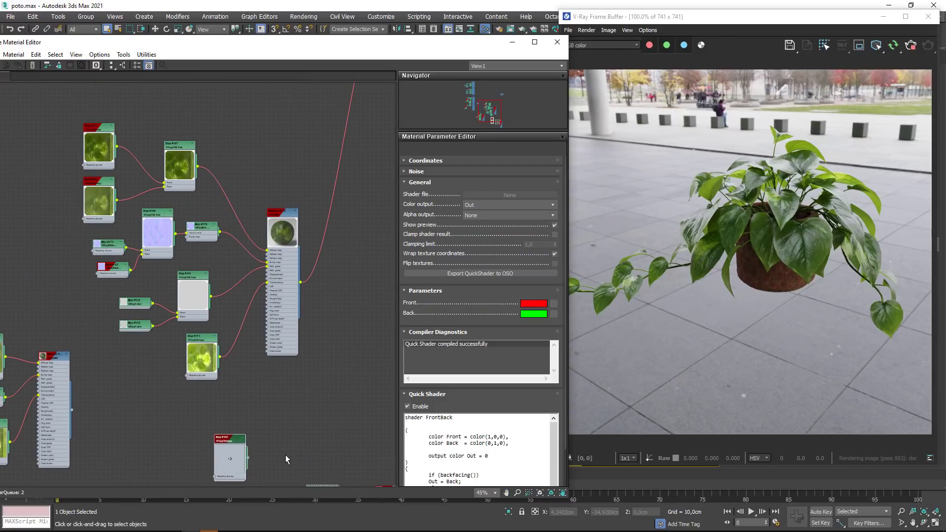
pyautogui.moveTo(248, 481); pyautogui.dragTo(214, 321, button='middle')
pyautogui.scroll(4, 214, 321)
pyautogui.moveTo(213, 278); pyautogui.dragTo(331, 350)
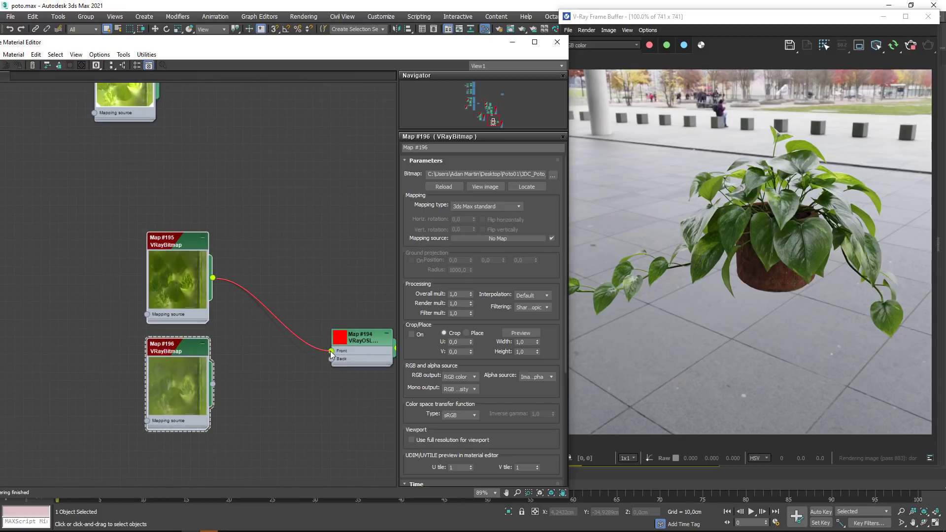
pyautogui.moveTo(213, 384); pyautogui.dragTo(331, 359)
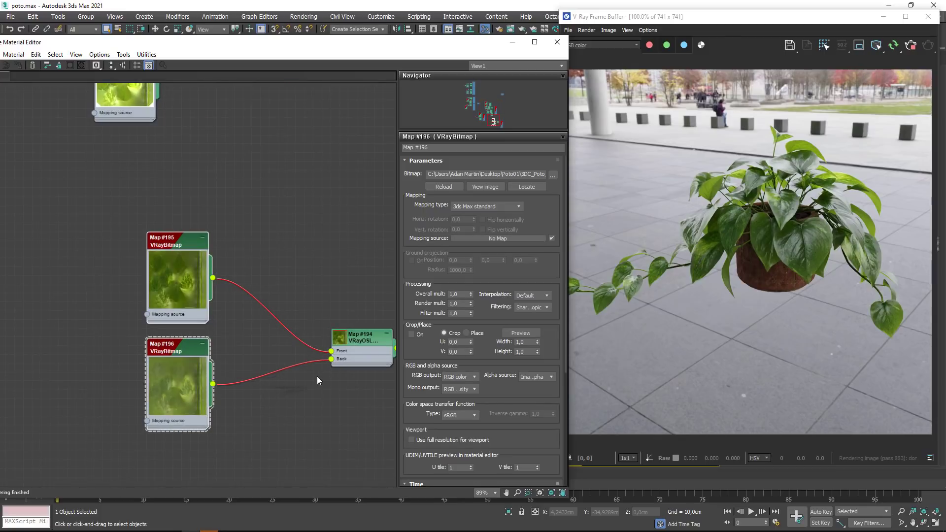
# - Clone Map #194 as Map #197 for the normals
pyautogui.scroll(-3, 312, 377)
pyautogui.moveTo(312, 377); pyautogui.dragTo(214, 279, button='middle')
pyautogui.moveTo(254, 267)
pyautogui.mouseDown()
pyautogui.moveTo(249, 227)
pyautogui.moveTo(255, 293)
pyautogui.mouseUp()
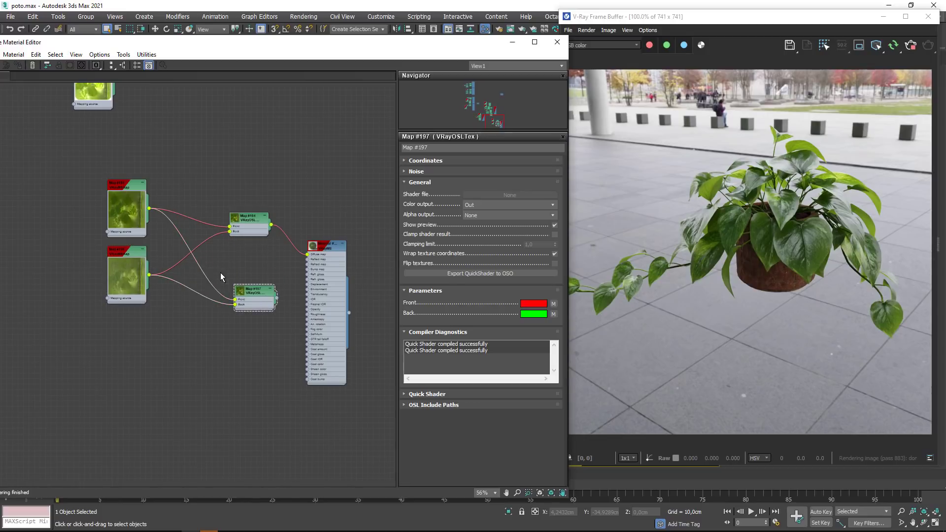
pyautogui.moveTo(193, 272); pyautogui.dragTo(236, 395, button='middle')
# - Duplicate the two normal-map bitmaps and place them beside Map #197
pyautogui.scroll(1, 236, 394)
pyautogui.moveTo(135, 126); pyautogui.dragTo(236, 296, button='middle')
pyautogui.moveTo(61, 148); pyautogui.dragTo(141, 220)
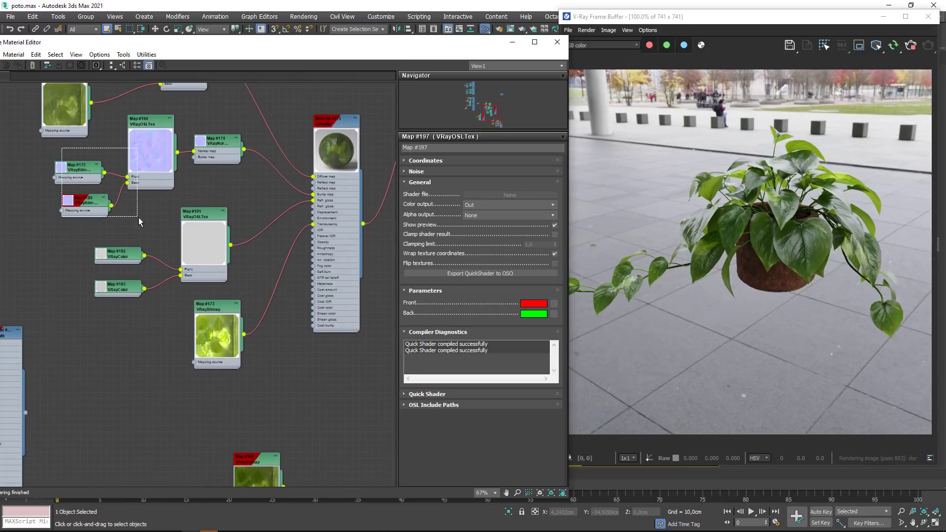
pyautogui.keyDown('shift'); pyautogui.moveTo(78, 170); pyautogui.dragTo(102, 222); pyautogui.keyUp('shift')
pyautogui.scroll(-1, 101, 222)
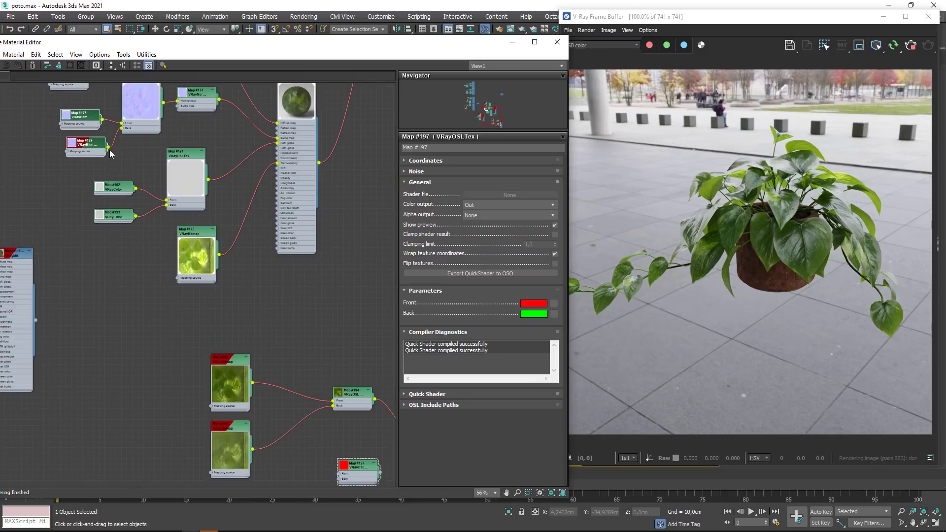
pyautogui.moveTo(81, 315); pyautogui.dragTo(150, 431)
pyautogui.moveTo(244, 456); pyautogui.dragTo(185, 326, button='middle')
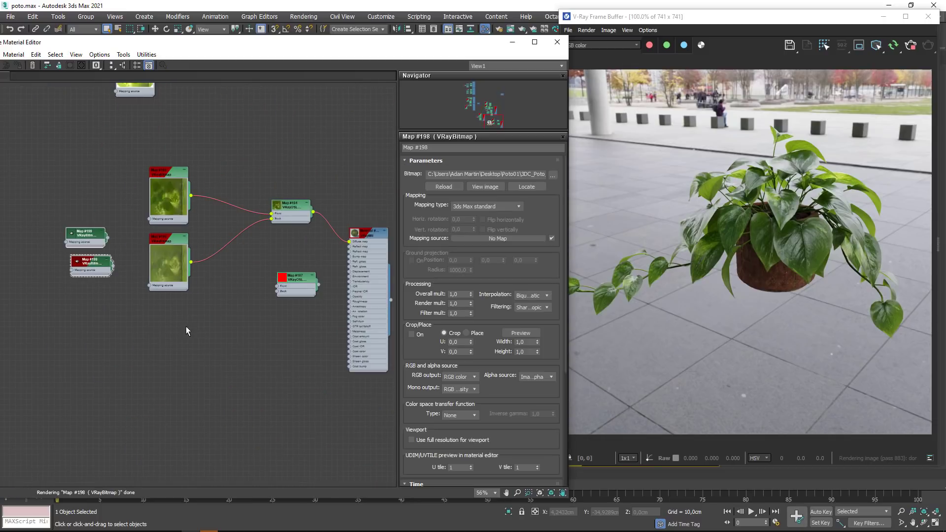
pyautogui.moveTo(90, 243); pyautogui.dragTo(173, 321)
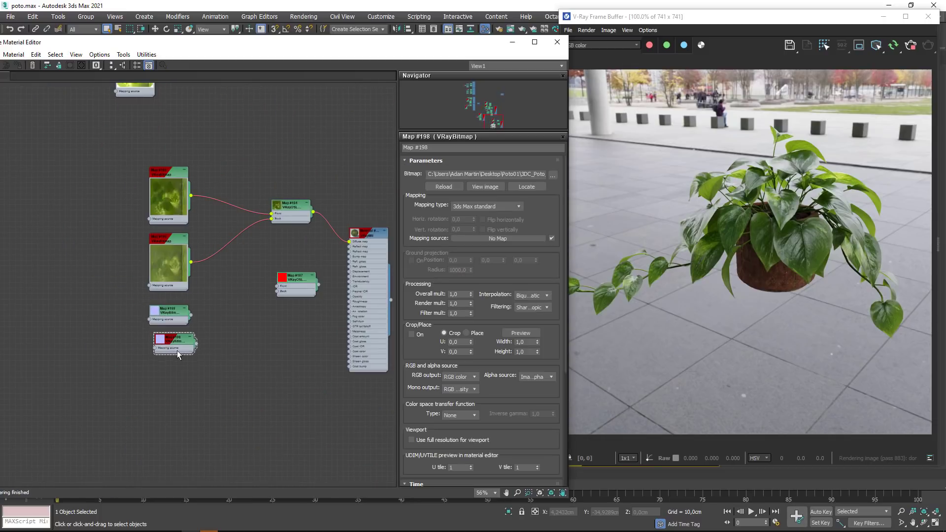
pyautogui.scroll(2, 177, 347)
pyautogui.moveTo(289, 321); pyautogui.dragTo(201, 363, button='middle')
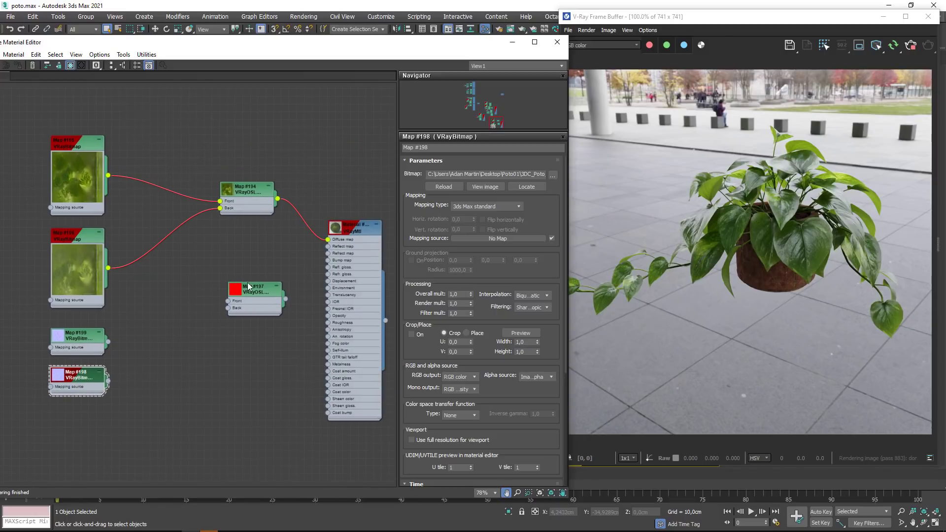
pyautogui.moveTo(266, 288)
pyautogui.mouseDown()
pyautogui.moveTo(222, 340)
pyautogui.moveTo(231, 291)
pyautogui.moveTo(198, 366)
pyautogui.mouseUp()
pyautogui.scroll(2, 108, 335)
# - Feed Maps #199 and #198 into OSL Map #197's Front/Back, then #197 into a new VRayNormalMap
pyautogui.moveTo(105, 403); pyautogui.dragTo(198, 376)
pyautogui.moveTo(232, 382); pyautogui.dragTo(124, 366, button='middle')
pyautogui.rightClick(207, 349)
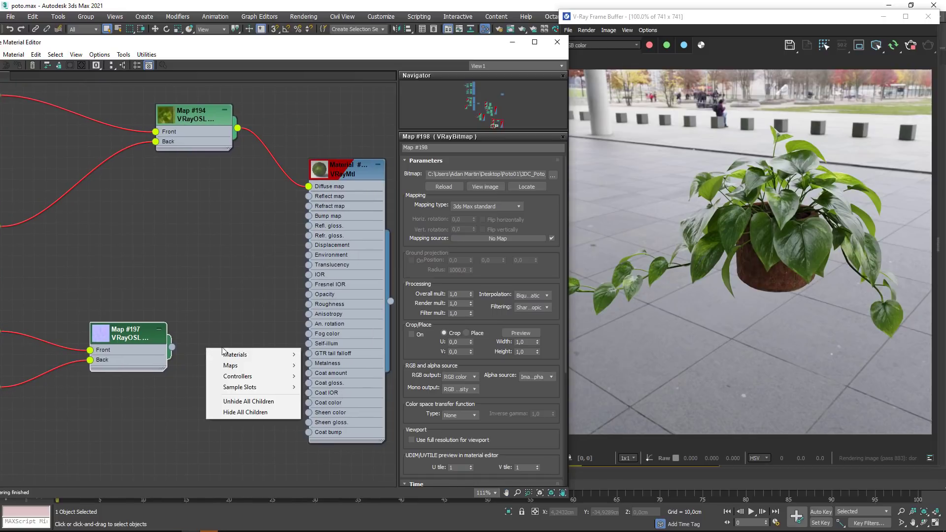
pyautogui.moveTo(325, 409)
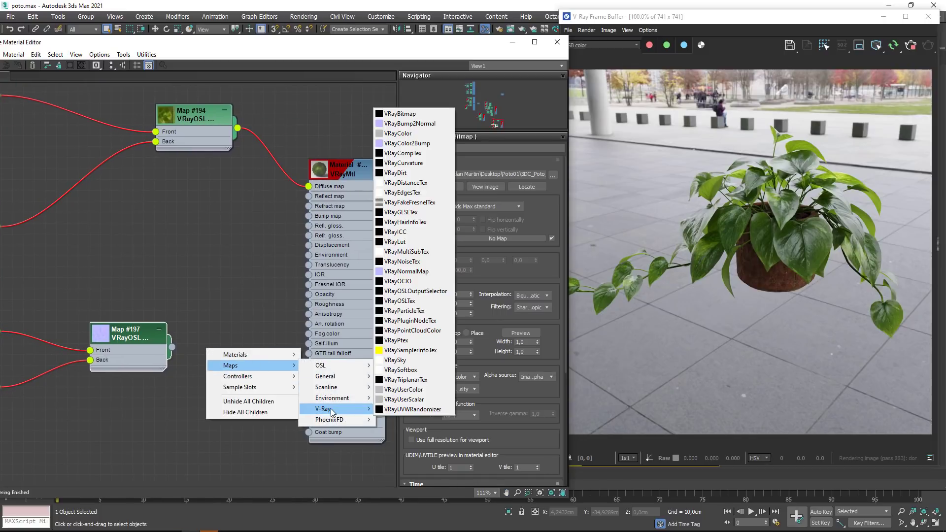
pyautogui.click(414, 270)
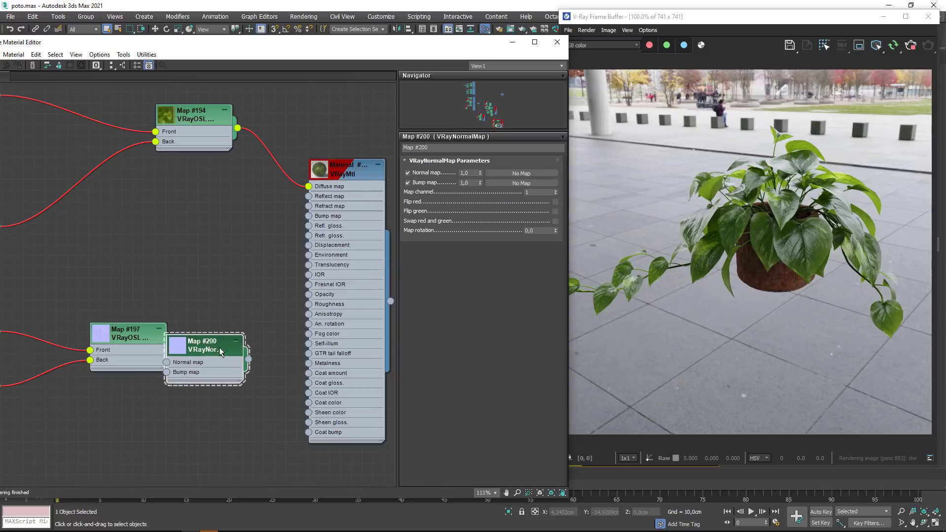
pyautogui.moveTo(220, 348); pyautogui.dragTo(264, 336)
pyautogui.moveTo(216, 360); pyautogui.dragTo(369, 361, button='middle')
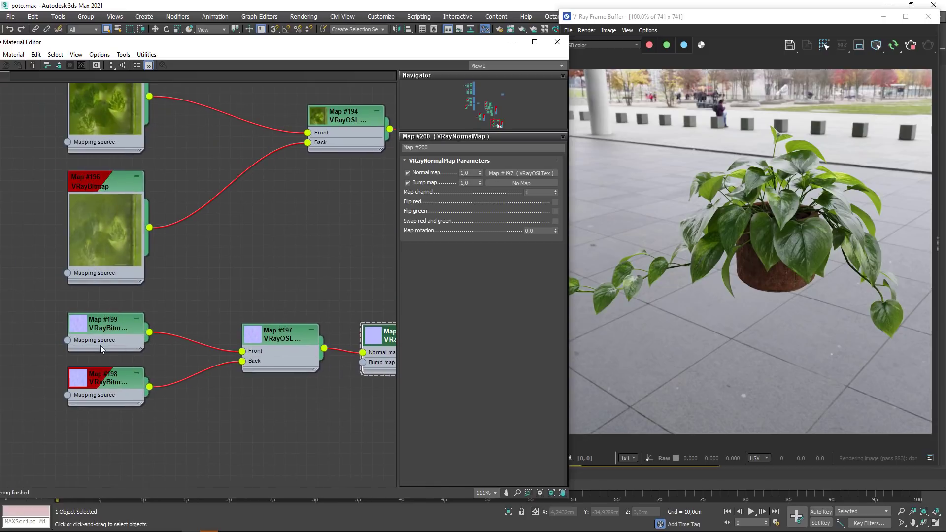
# - Connect the VRayNormalMap to Material #122's Bump map and set the bump amount to 100
pyautogui.moveTo(276, 334); pyautogui.dragTo(243, 334)
pyautogui.moveTo(362, 334); pyautogui.dragTo(223, 356, button='middle')
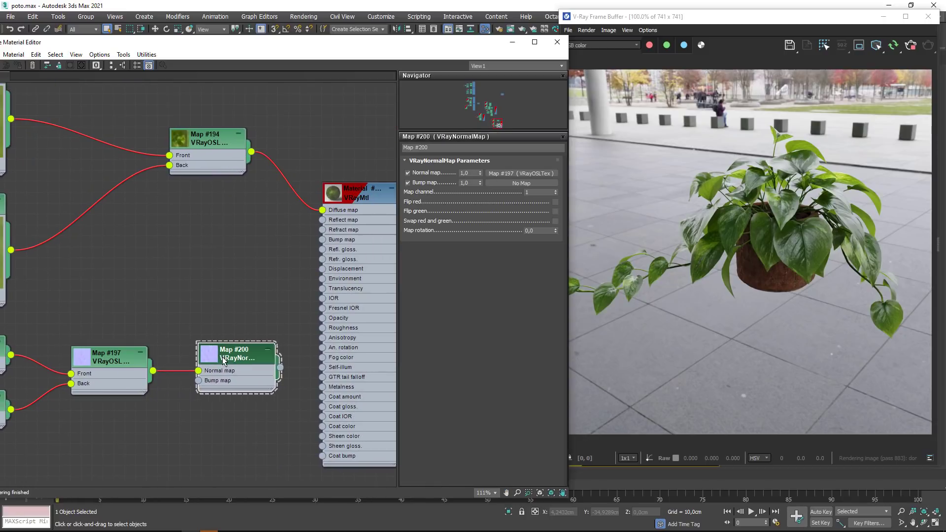
pyautogui.moveTo(272, 372); pyautogui.dragTo(323, 240)
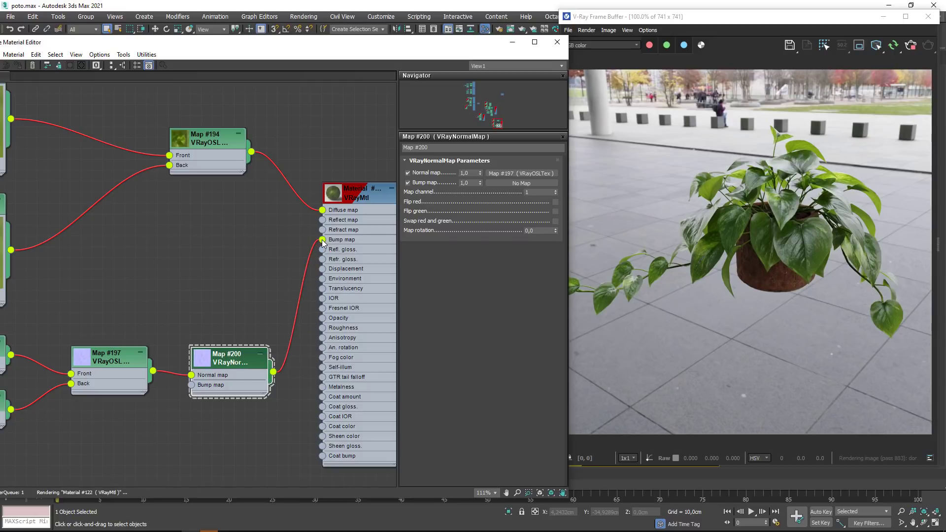
pyautogui.doubleClick(365, 197)
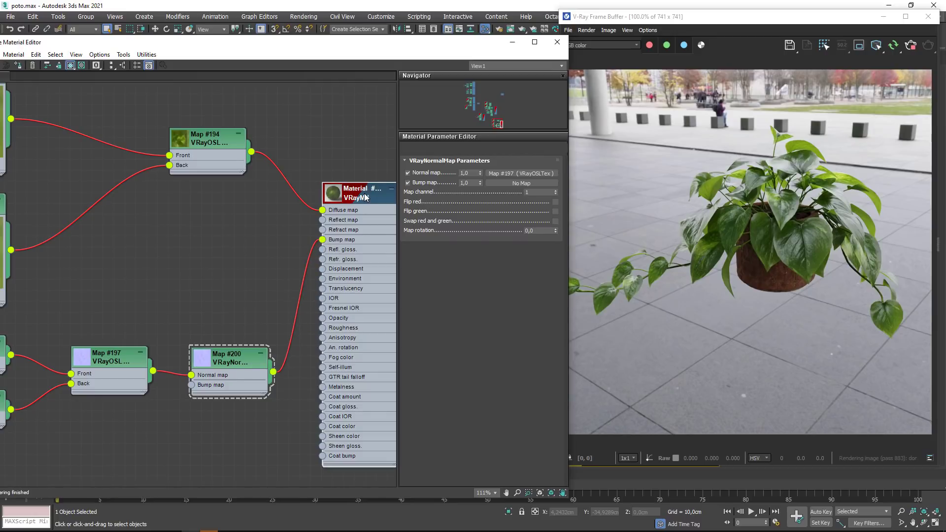
pyautogui.doubleClick(365, 197)
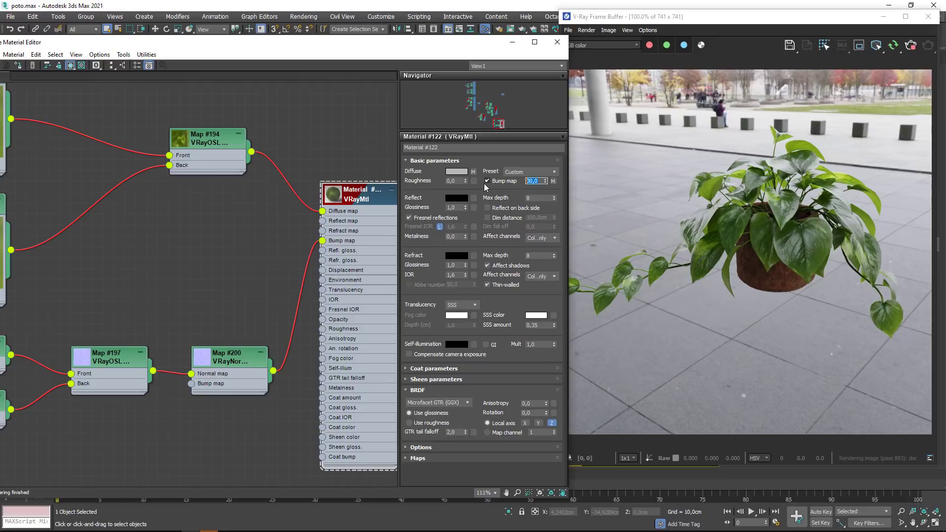
pyautogui.write('100')
pyautogui.press('Return')
# - Leave the VRayNormalMap's normal map strength at 1,0
pyautogui.doubleClick(215, 361)
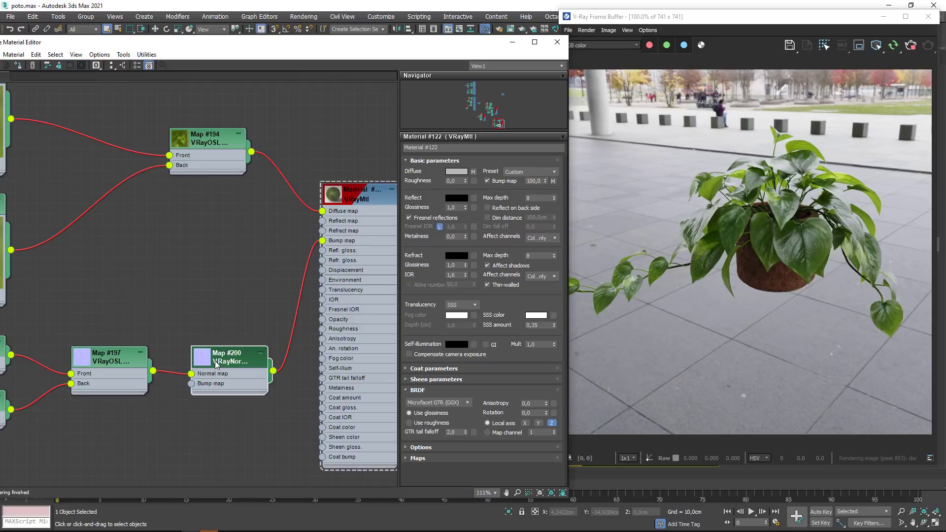
pyautogui.doubleClick(472, 174)
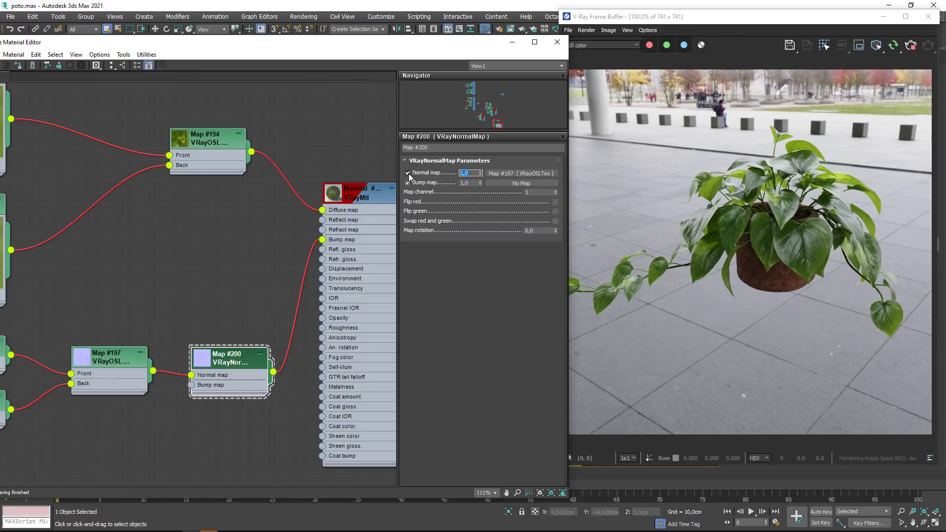
pyautogui.click(256, 287)
# - Set the VRayMtl's Reflect colour to white
pyautogui.moveTo(363, 194); pyautogui.dragTo(289, 190, button='middle')
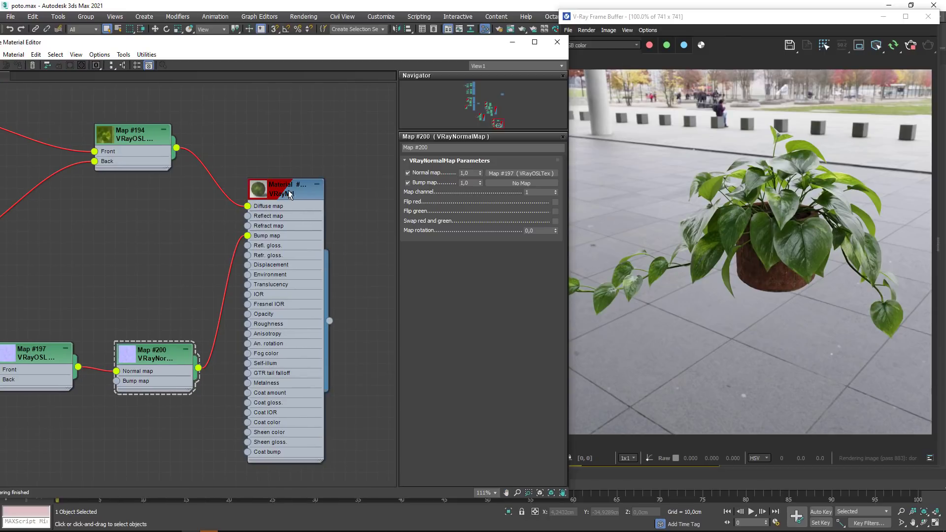
pyautogui.moveTo(289, 190); pyautogui.dragTo(302, 193)
pyautogui.click(303, 189)
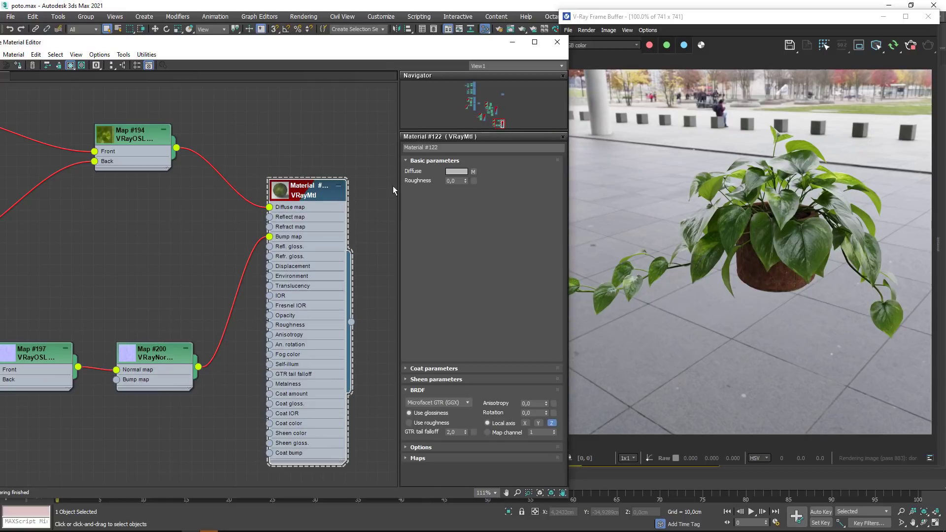
pyautogui.click(456, 198)
pyautogui.moveTo(282, 104); pyautogui.dragTo(283, 66)
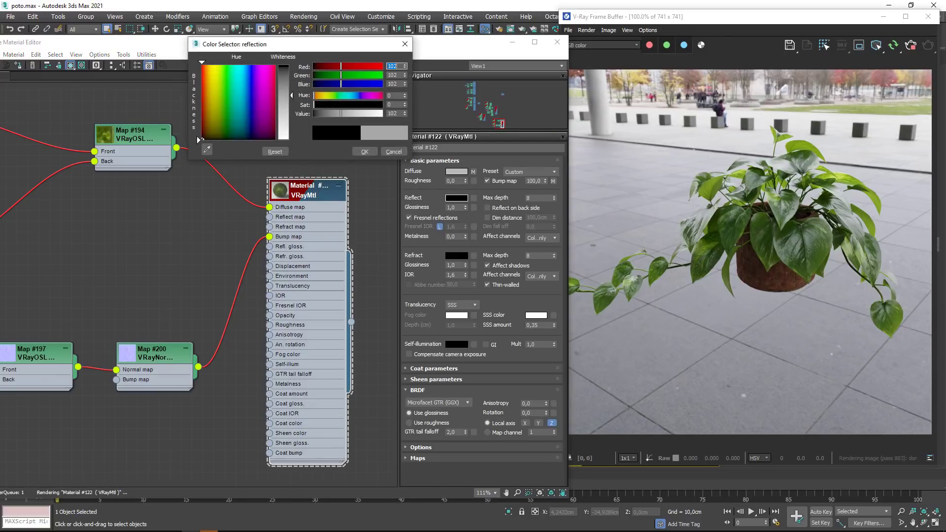
pyautogui.click(365, 151)
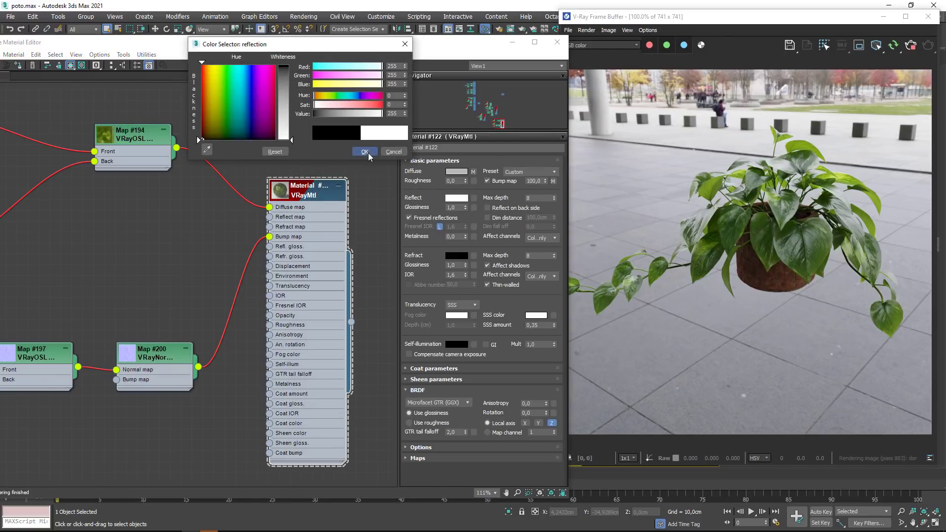
# - Set Reflect Glossiness to 0,65 and start editing the refraction IOR
pyautogui.doubleClick(456, 207)
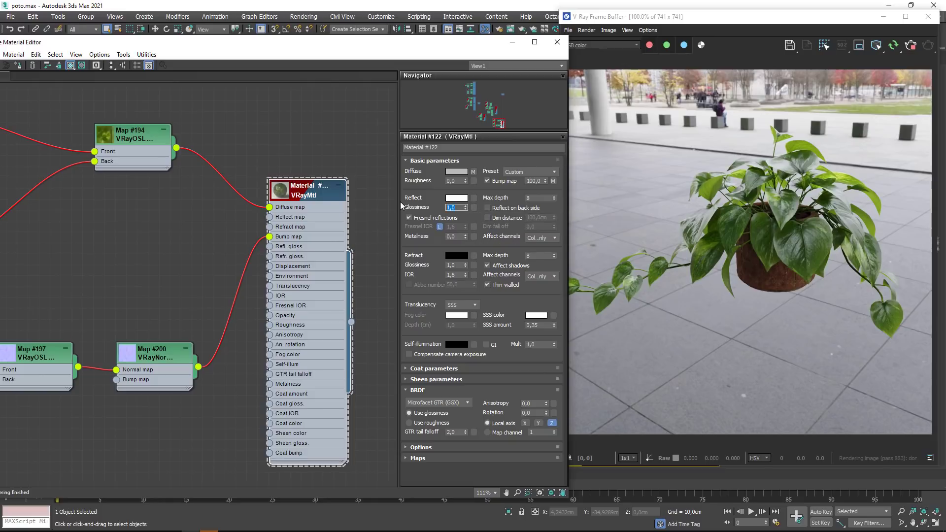
pyautogui.write('0,65')
pyautogui.press('Return')
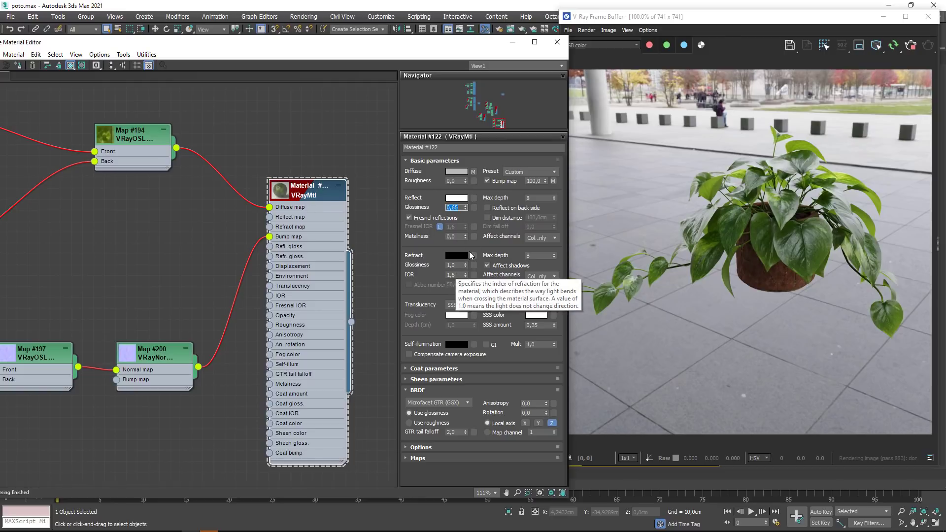
pyautogui.click(457, 275)
pyautogui.write('1,5')
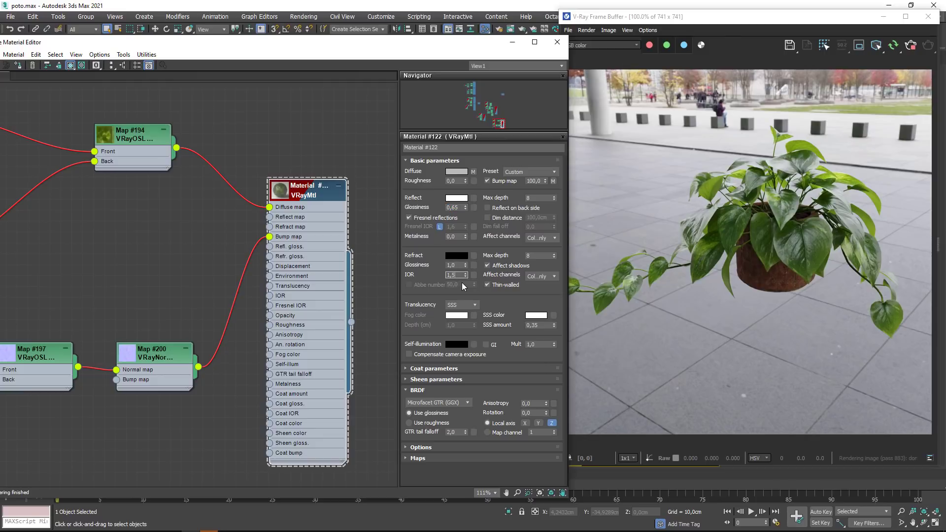
# - Finish setting the refraction IOR to 1,52
pyautogui.write('2')
pyautogui.press('Return')
pyautogui.scroll(-5, 254, 320)
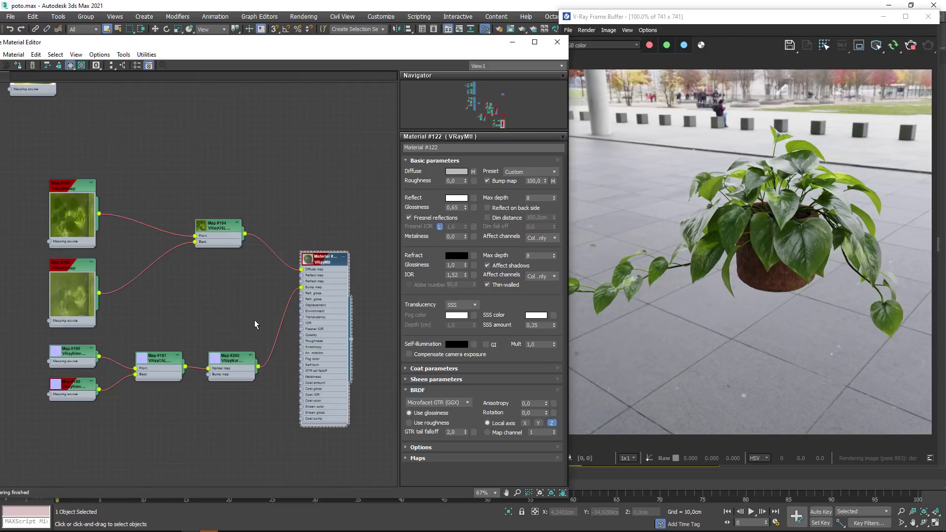
pyautogui.scroll(-1, 254, 320)
pyautogui.scroll(-1, 236, 305)
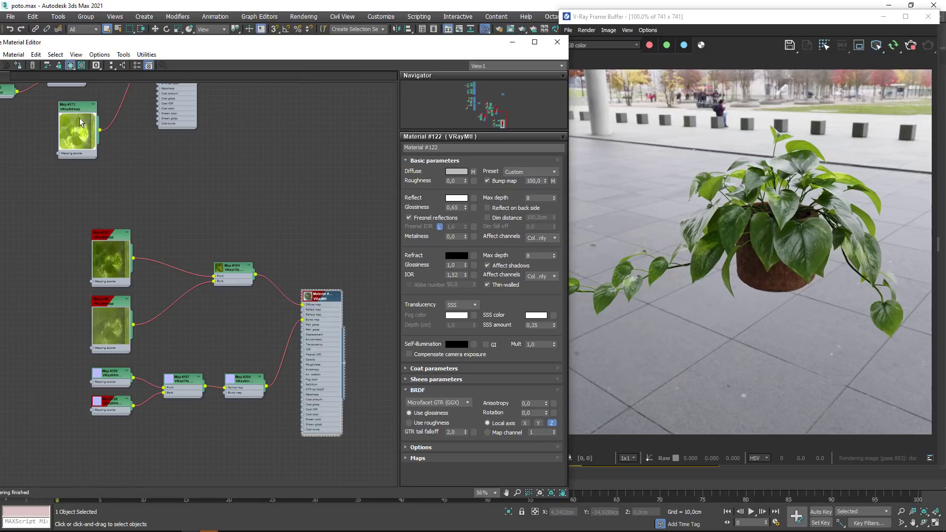
# - Copy the Map #173 leaf bitmap into a new node, Map #201, placed below Map #200
pyautogui.keyDown('shift'); pyautogui.moveTo(81, 123); pyautogui.dragTo(217, 431); pyautogui.keyUp('shift')
pyautogui.scroll(6, 241, 436)
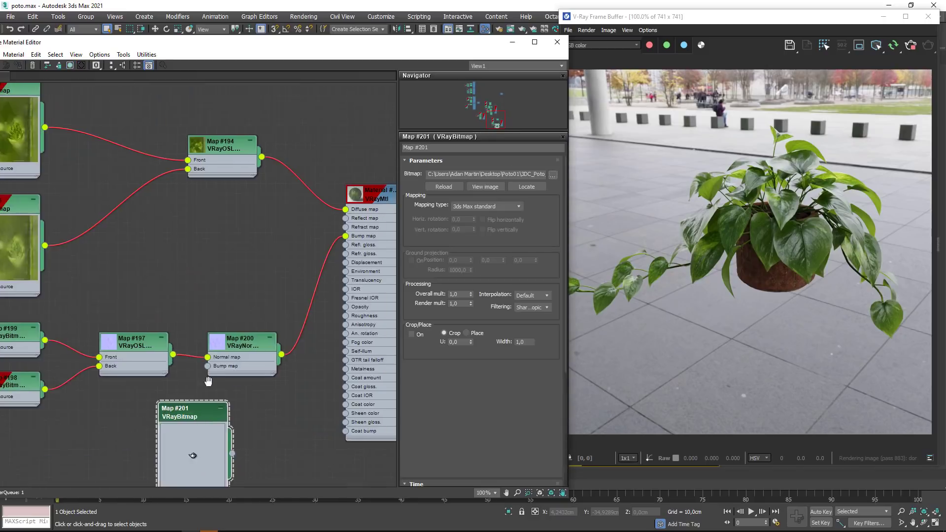
pyautogui.moveTo(208, 381); pyautogui.dragTo(90, 356, button='middle')
pyautogui.moveTo(85, 385); pyautogui.dragTo(126, 374)
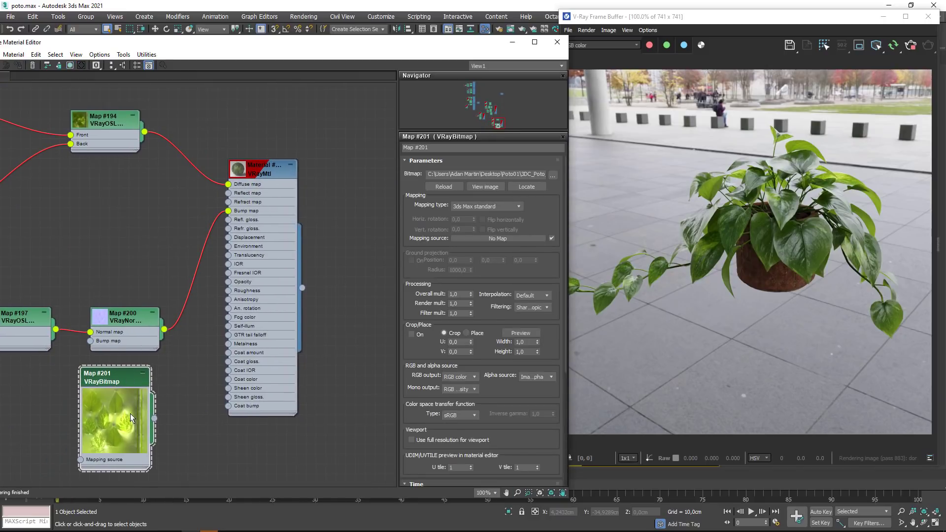
pyautogui.moveTo(138, 336); pyautogui.dragTo(138, 275)
pyautogui.moveTo(112, 280); pyautogui.dragTo(272, 360, button='middle')
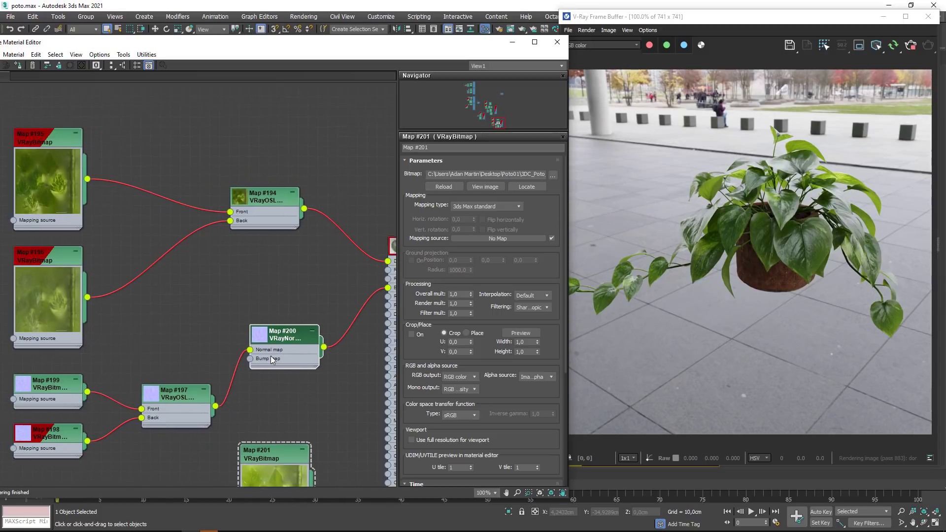
pyautogui.moveTo(46, 196); pyautogui.dragTo(50, 205)
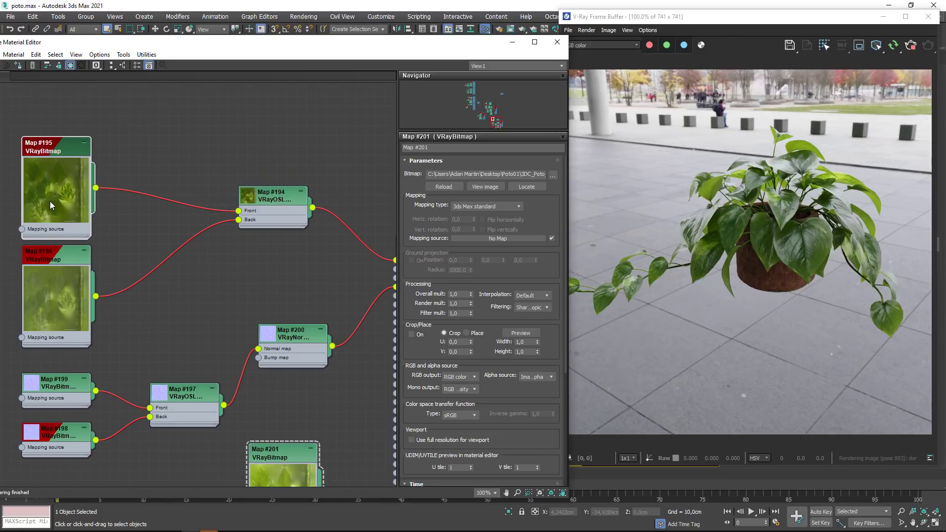
pyautogui.moveTo(264, 362); pyautogui.dragTo(136, 324, button='middle')
pyautogui.moveTo(148, 460); pyautogui.dragTo(146, 402)
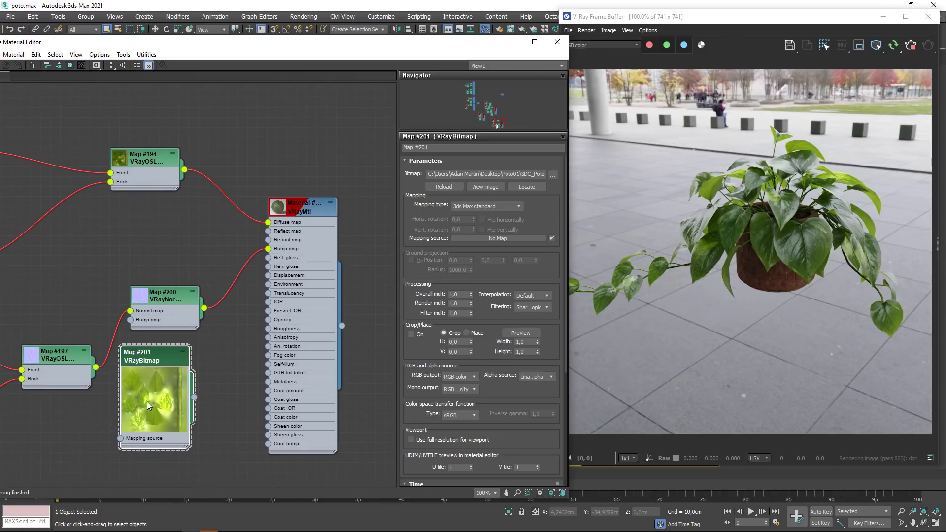
# - Wire Map #201 into Material #122's Translucency input and select the material
pyautogui.scroll(1, 206, 369)
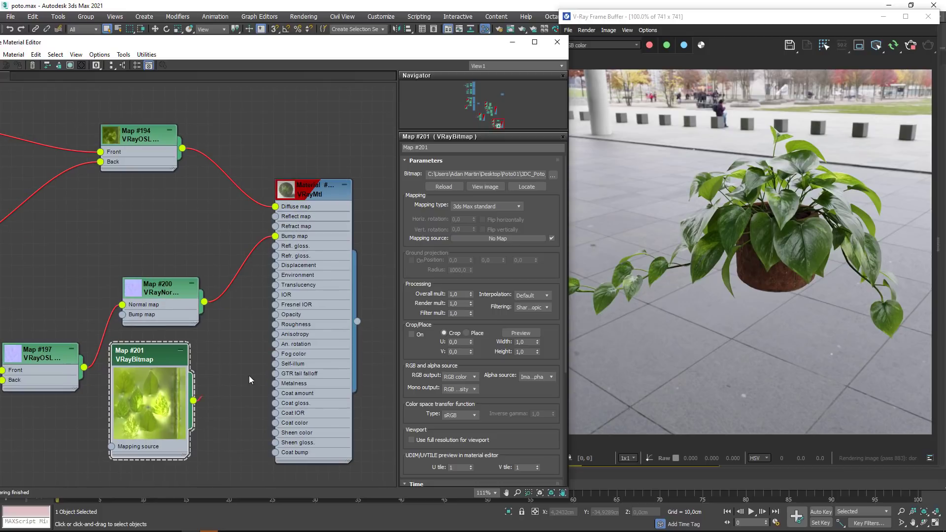
pyautogui.moveTo(249, 376); pyautogui.dragTo(275, 285)
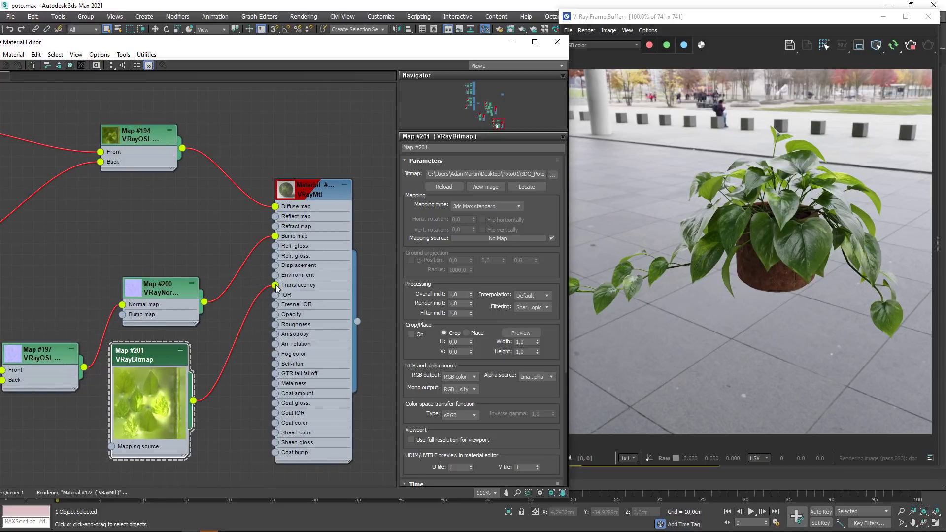
pyautogui.click(316, 196)
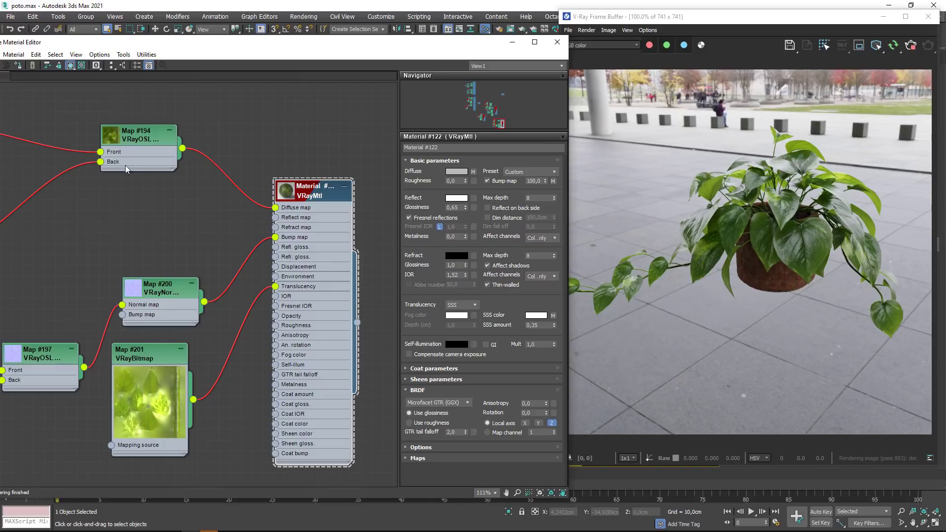
# - Rearrange the graph, placing Map #201 lower and Map #200 beside Map #197
pyautogui.moveTo(169, 309); pyautogui.dragTo(201, 233, button='middle')
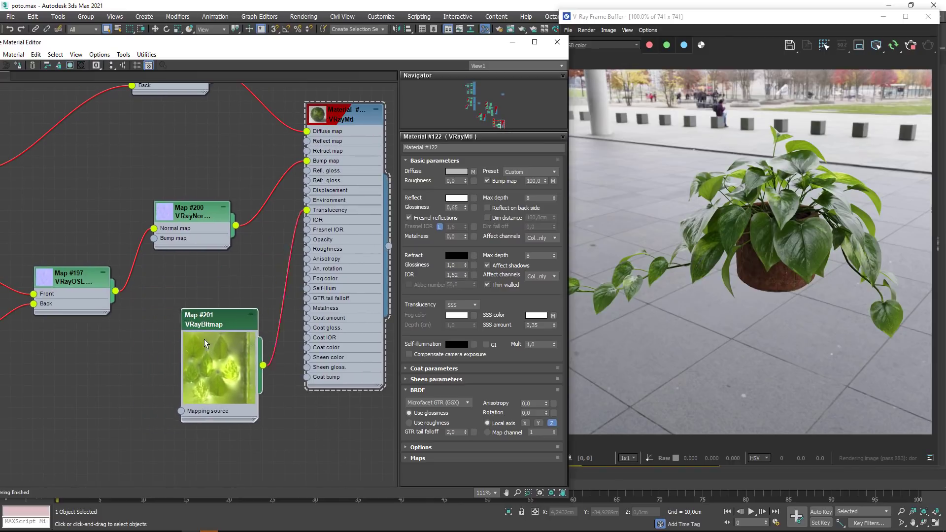
pyautogui.moveTo(163, 276); pyautogui.dragTo(173, 353)
pyautogui.moveTo(158, 217); pyautogui.dragTo(168, 284)
pyautogui.scroll(-3, 168, 284)
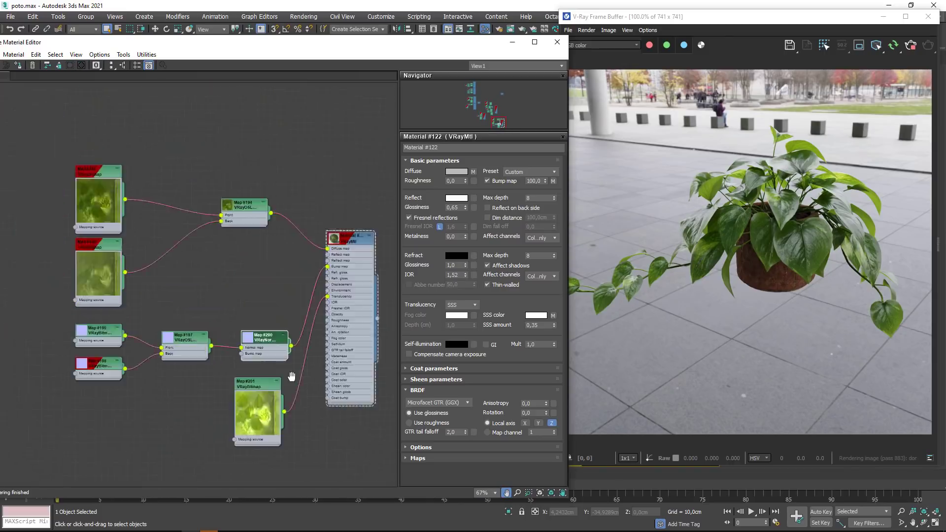
pyautogui.scroll(-3, 250, 306)
pyautogui.scroll(2, 299, 312)
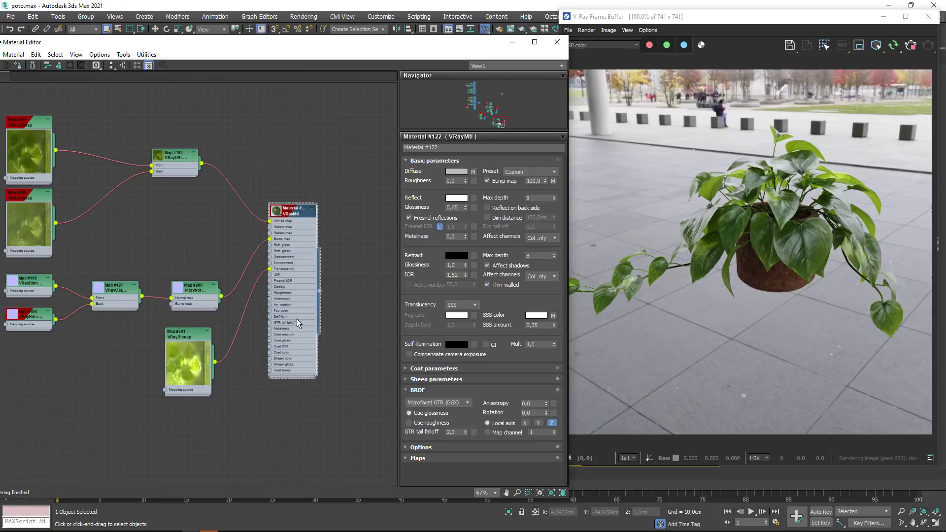
pyautogui.moveTo(206, 307); pyautogui.dragTo(273, 363, button='middle')
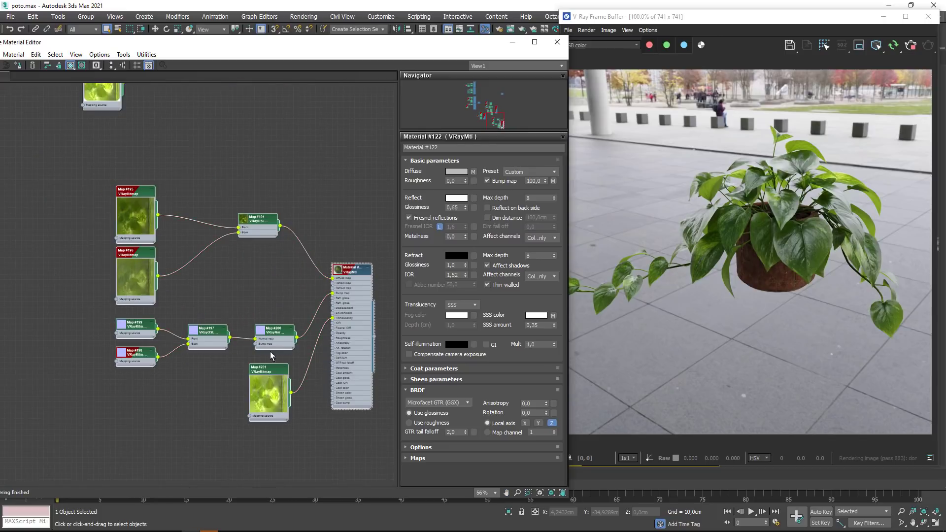
pyautogui.scroll(-5, 184, 298)
pyautogui.scroll(4, 273, 329)
pyautogui.scroll(-2, 272, 329)
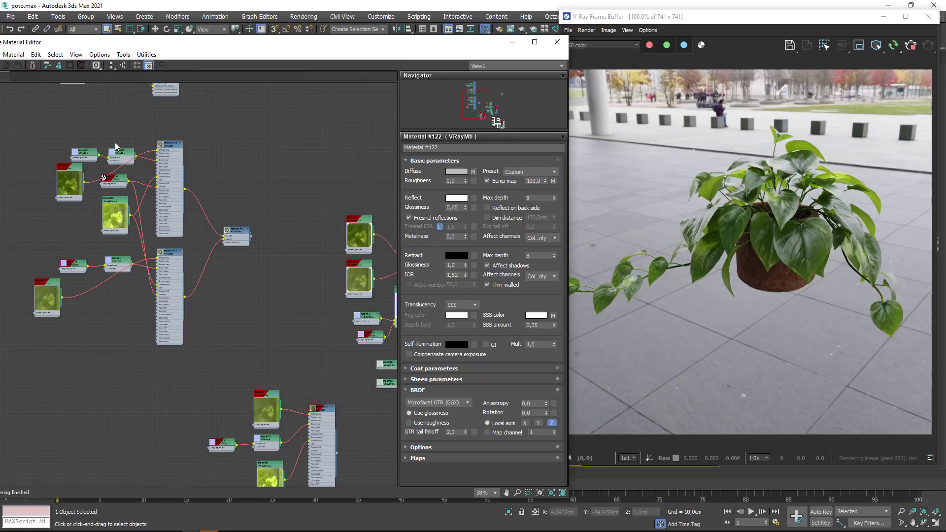
# - Bring the Map #202 mask bitmap next to the leaf material network
pyautogui.moveTo(150, 230); pyautogui.dragTo(122, 200, button='middle')
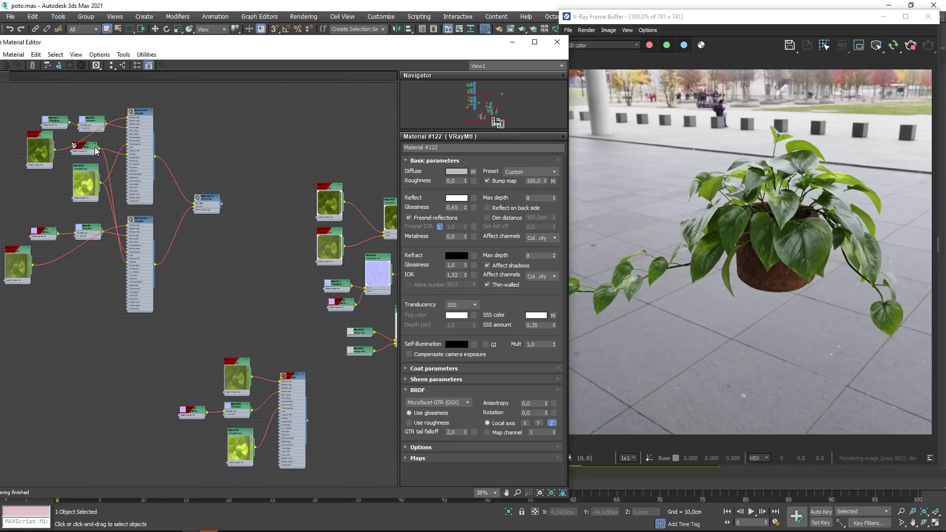
pyautogui.moveTo(74, 256); pyautogui.dragTo(363, 433)
pyautogui.doubleClick(352, 431)
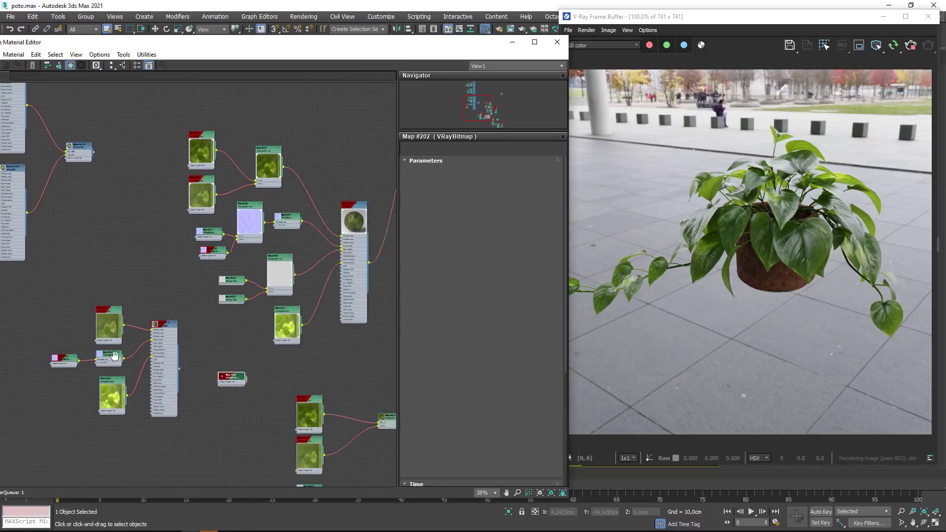
pyautogui.moveTo(366, 451); pyautogui.dragTo(277, 298, button='middle')
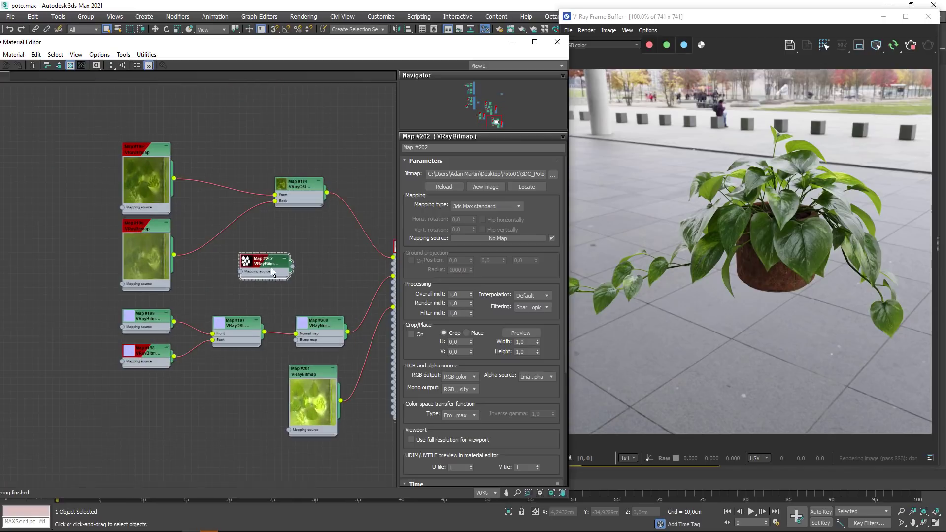
pyautogui.scroll(2, 266, 296)
pyautogui.scroll(4, 174, 269)
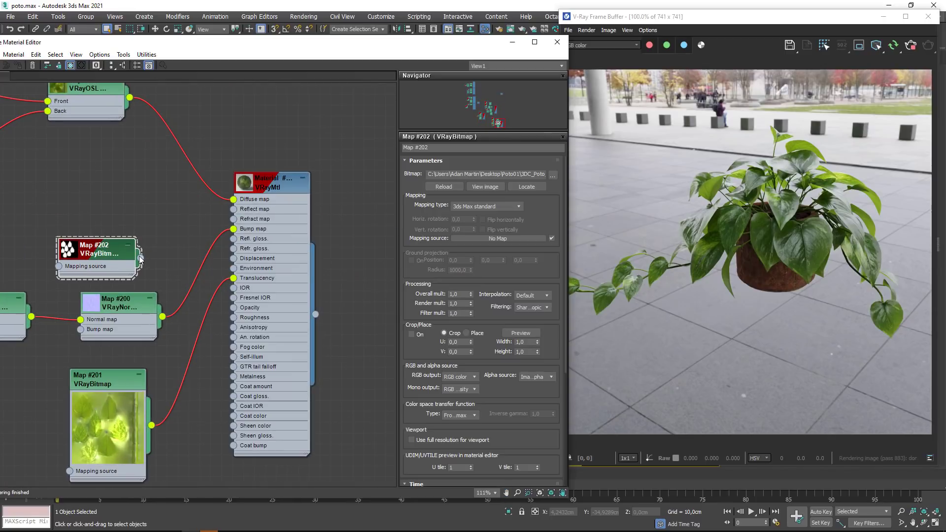
# - Wire Map #202 into Material #122's Opacity input and open the material's parameters
pyautogui.moveTo(141, 258)
pyautogui.mouseDown()
pyautogui.moveTo(211, 308)
pyautogui.moveTo(233, 308)
pyautogui.mouseUp()
pyautogui.moveTo(93, 318); pyautogui.dragTo(143, 178, button='middle')
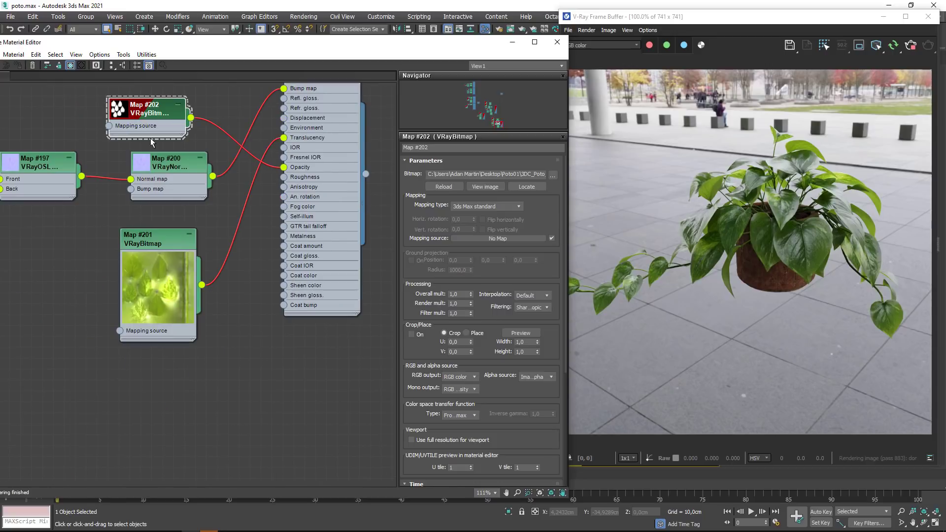
pyautogui.moveTo(143, 124); pyautogui.dragTo(154, 385)
pyautogui.moveTo(211, 331); pyautogui.dragTo(181, 393, button='middle')
pyautogui.doubleClick(302, 101)
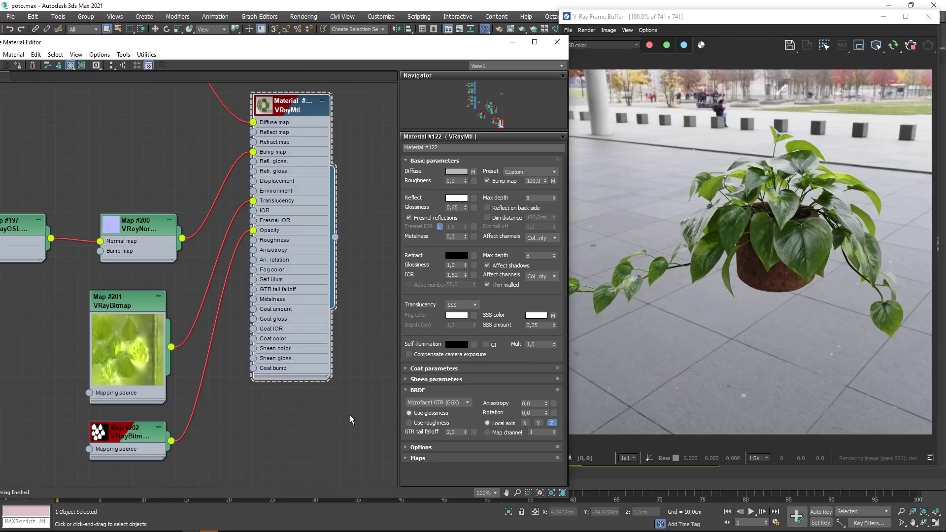
# - Change the VRayMtl Options opacity mode from Stochastic to Clip
pyautogui.click(417, 448)
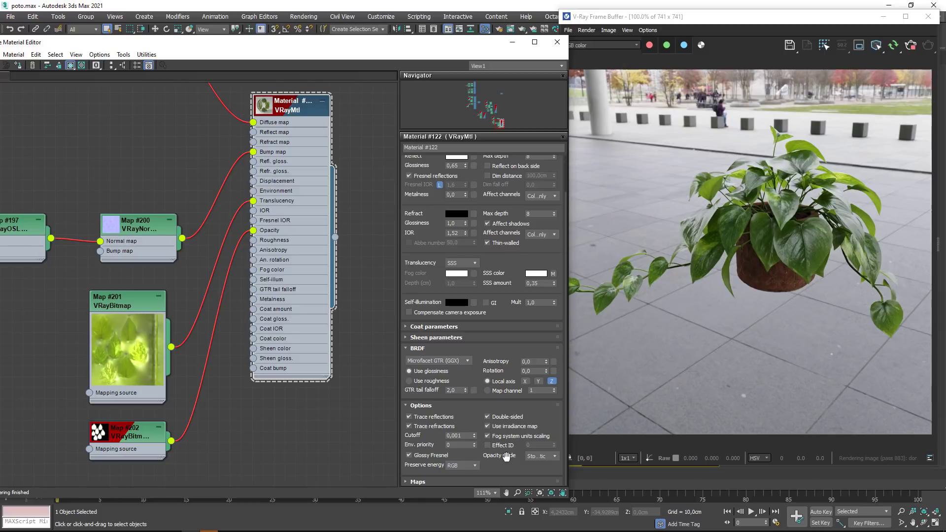
pyautogui.click(540, 457)
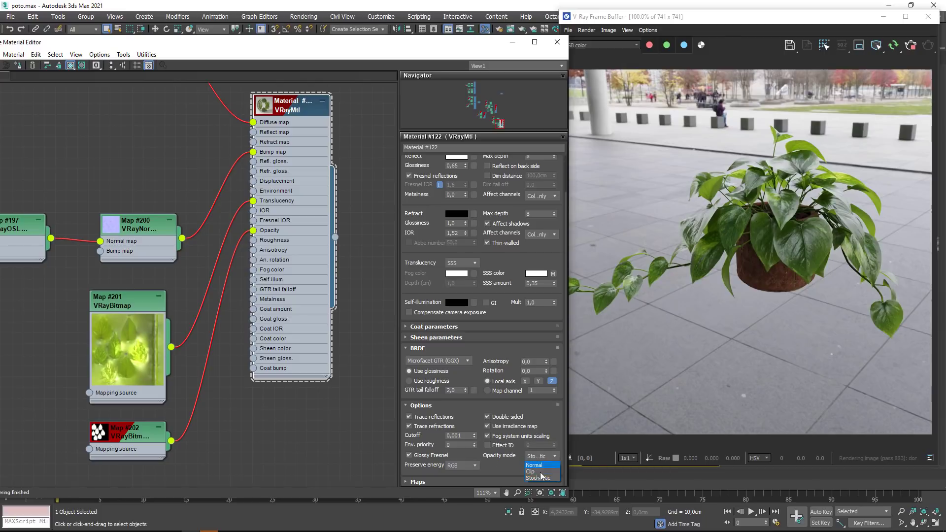
pyautogui.click(533, 472)
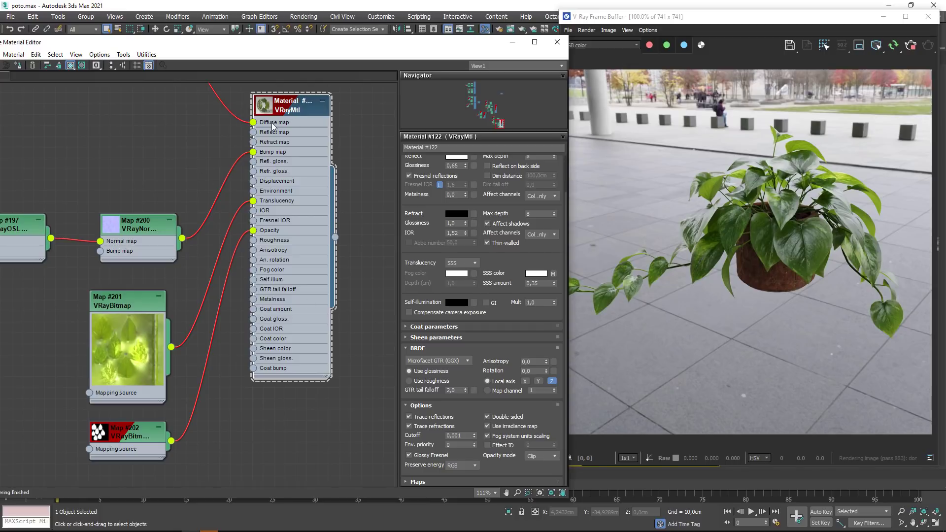
# - Navigate the node graph to bring Material #122 and the Multi/Sub-Object material together
pyautogui.moveTo(272, 127); pyautogui.dragTo(270, 152, button='middle')
pyautogui.scroll(-4, 261, 197)
pyautogui.scroll(-3, 254, 227)
pyautogui.scroll(-2, 271, 273)
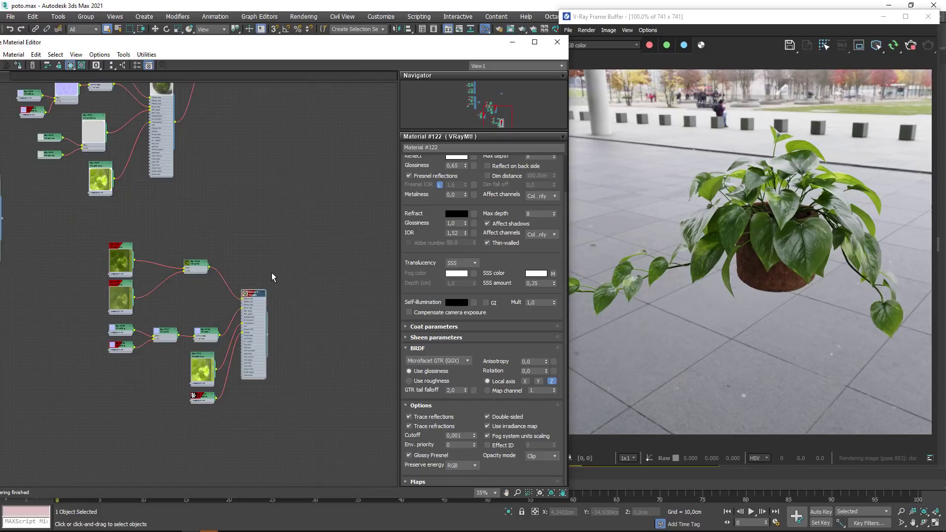
pyautogui.moveTo(324, 362); pyautogui.dragTo(228, 256)
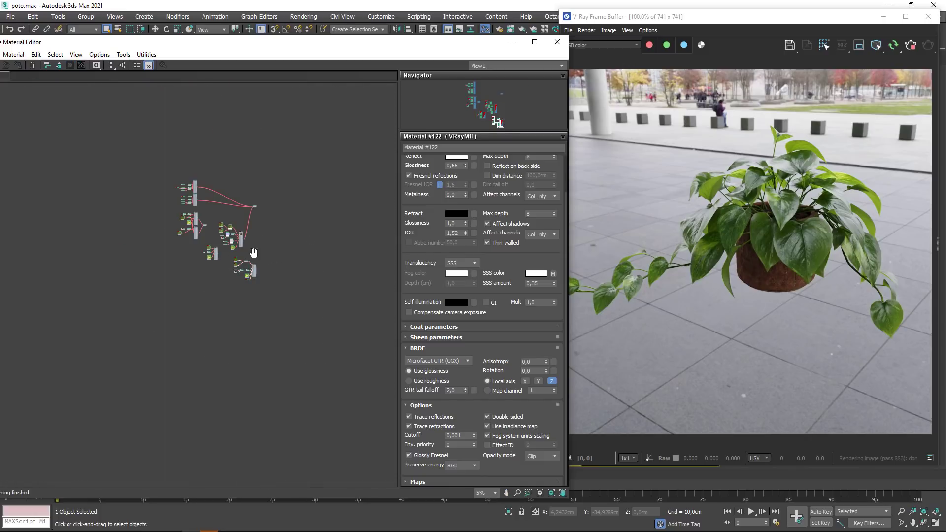
pyautogui.scroll(2, 276, 266)
pyautogui.moveTo(276, 261); pyautogui.dragTo(235, 325, button='middle')
pyautogui.scroll(-2, 222, 266)
pyautogui.moveTo(208, 208); pyautogui.dragTo(250, 377, button='middle')
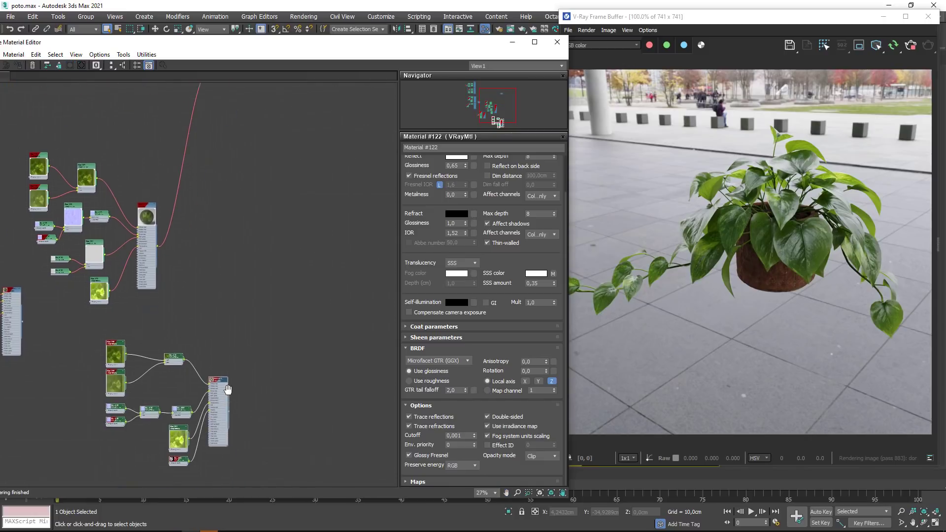
pyautogui.moveTo(270, 185); pyautogui.dragTo(200, 137, button='middle')
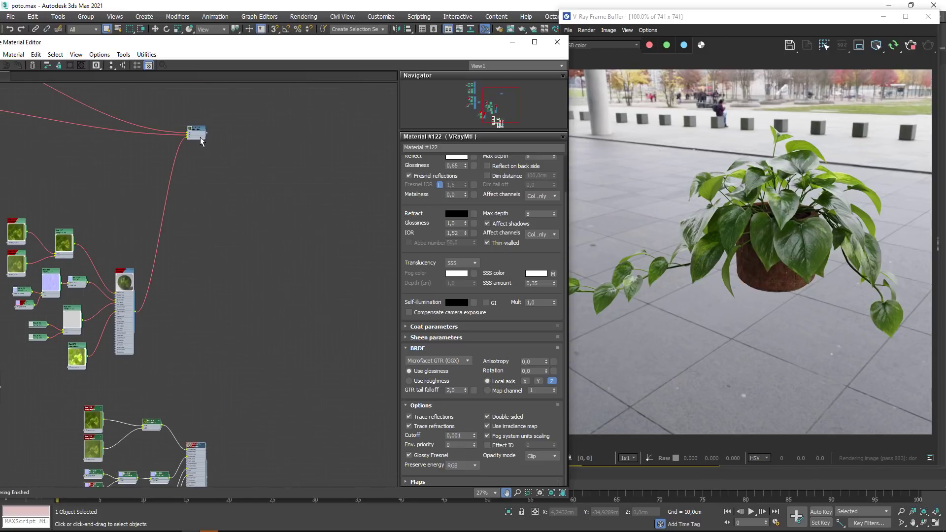
pyautogui.moveTo(336, 306); pyautogui.dragTo(185, 411, button='middle')
pyautogui.scroll(3, 175, 397)
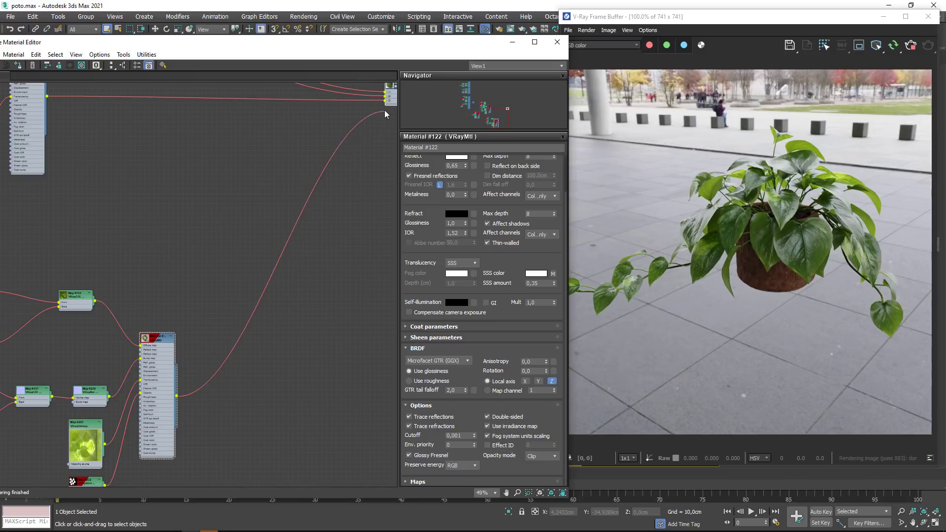
# - Plug Material #122 into slot 2 of the Multi/Sub-Object material
pyautogui.moveTo(255, 339); pyautogui.dragTo(384, 100)
pyautogui.click(414, 95)
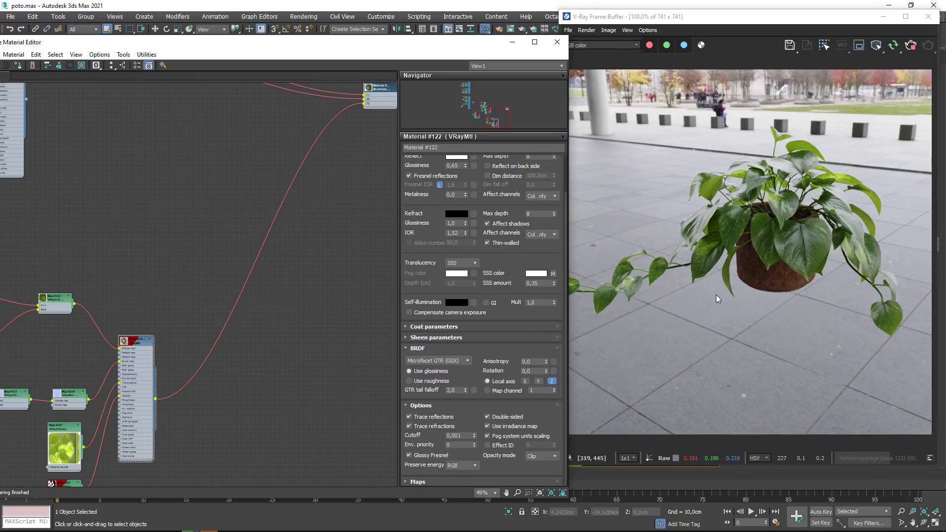
pyautogui.moveTo(213, 397); pyautogui.dragTo(430, 314, button='middle')
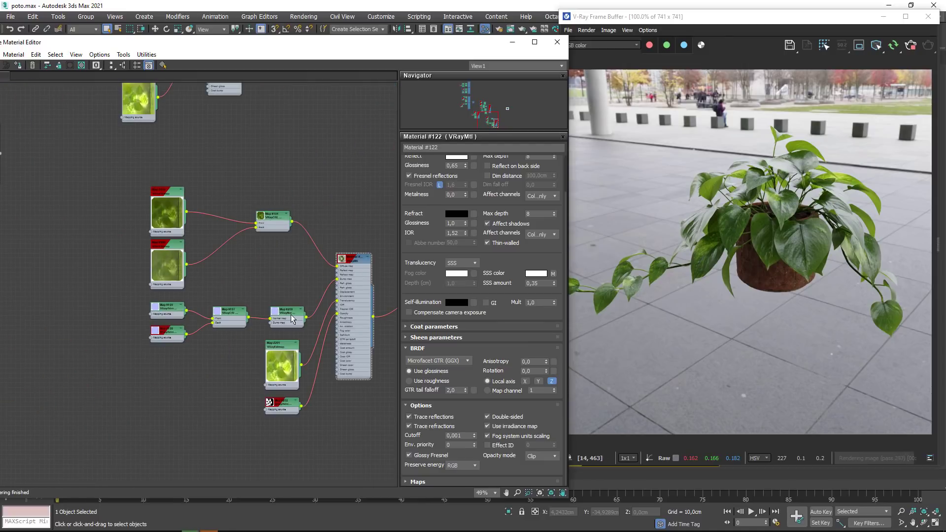
pyautogui.moveTo(279, 333); pyautogui.dragTo(226, 331, button='middle')
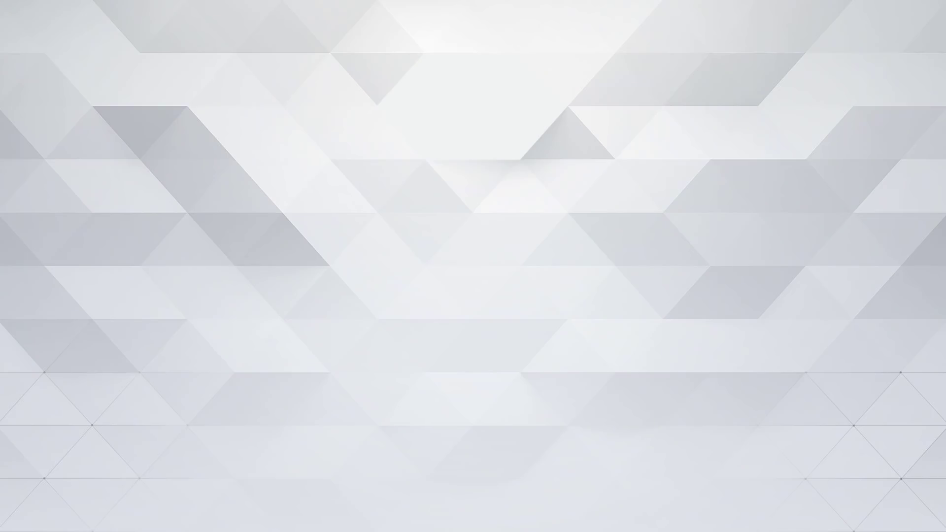